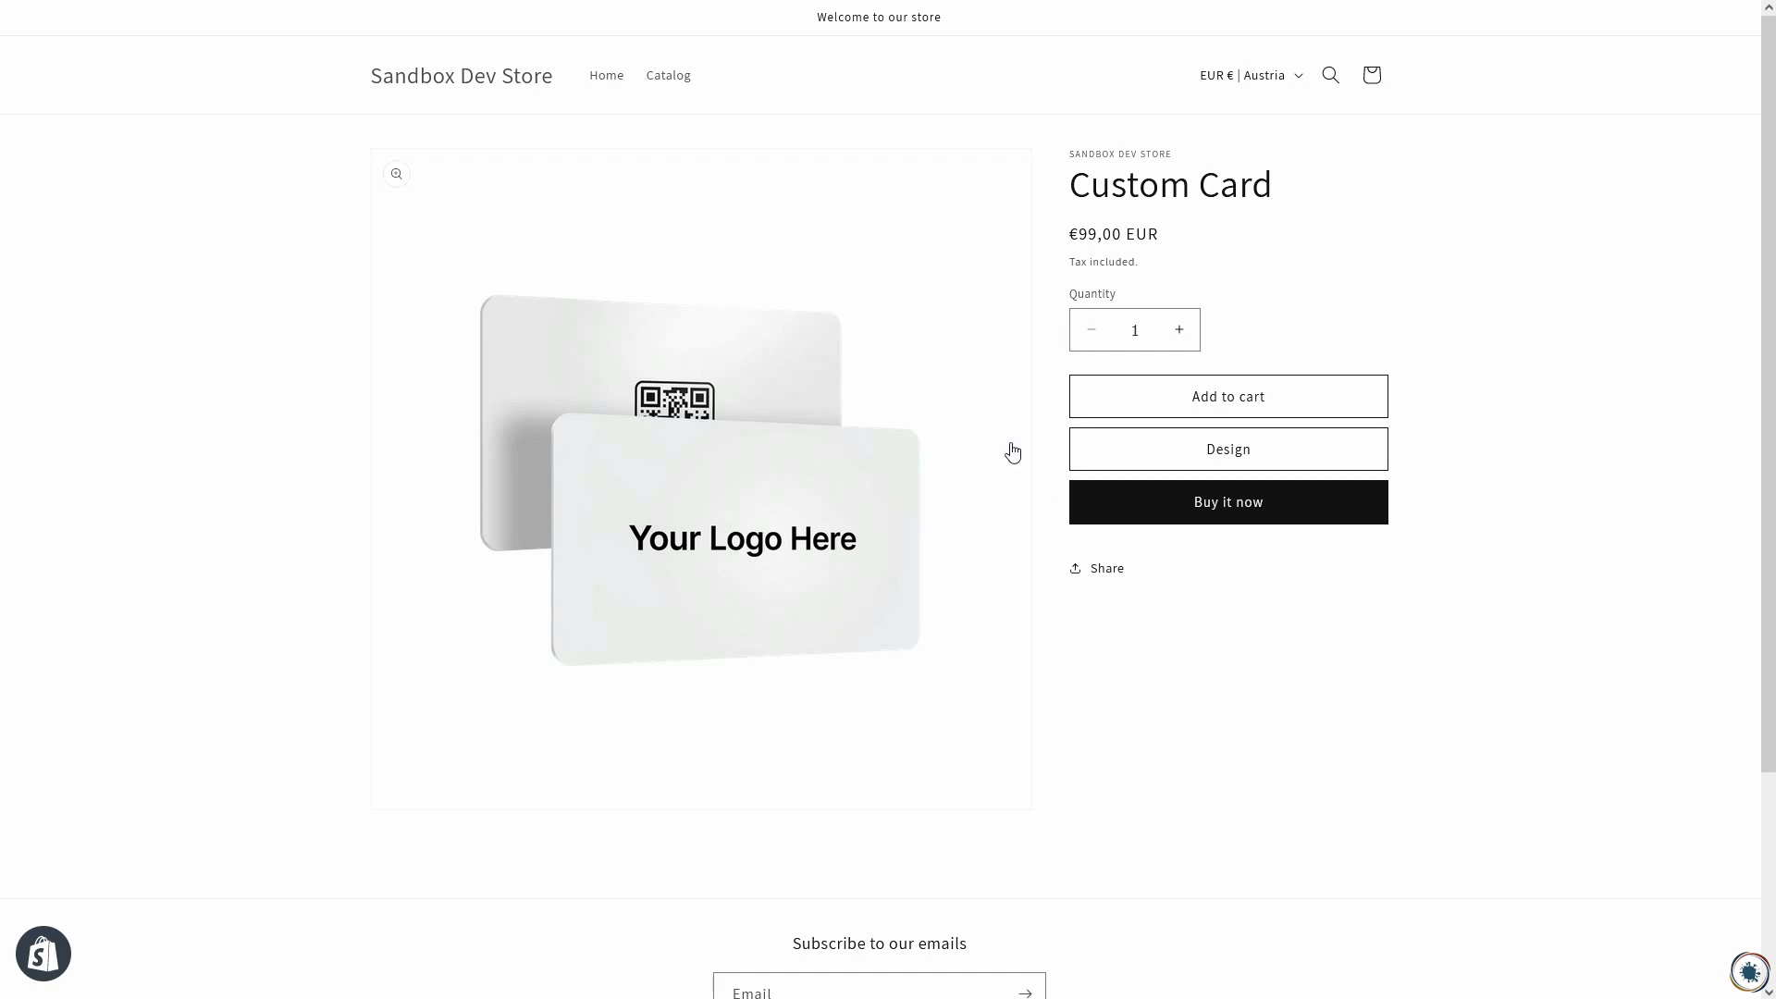
# Step: Open the design editor for the Custom Card, view its red side and return to the green side
pyautogui.click(1137, 451)
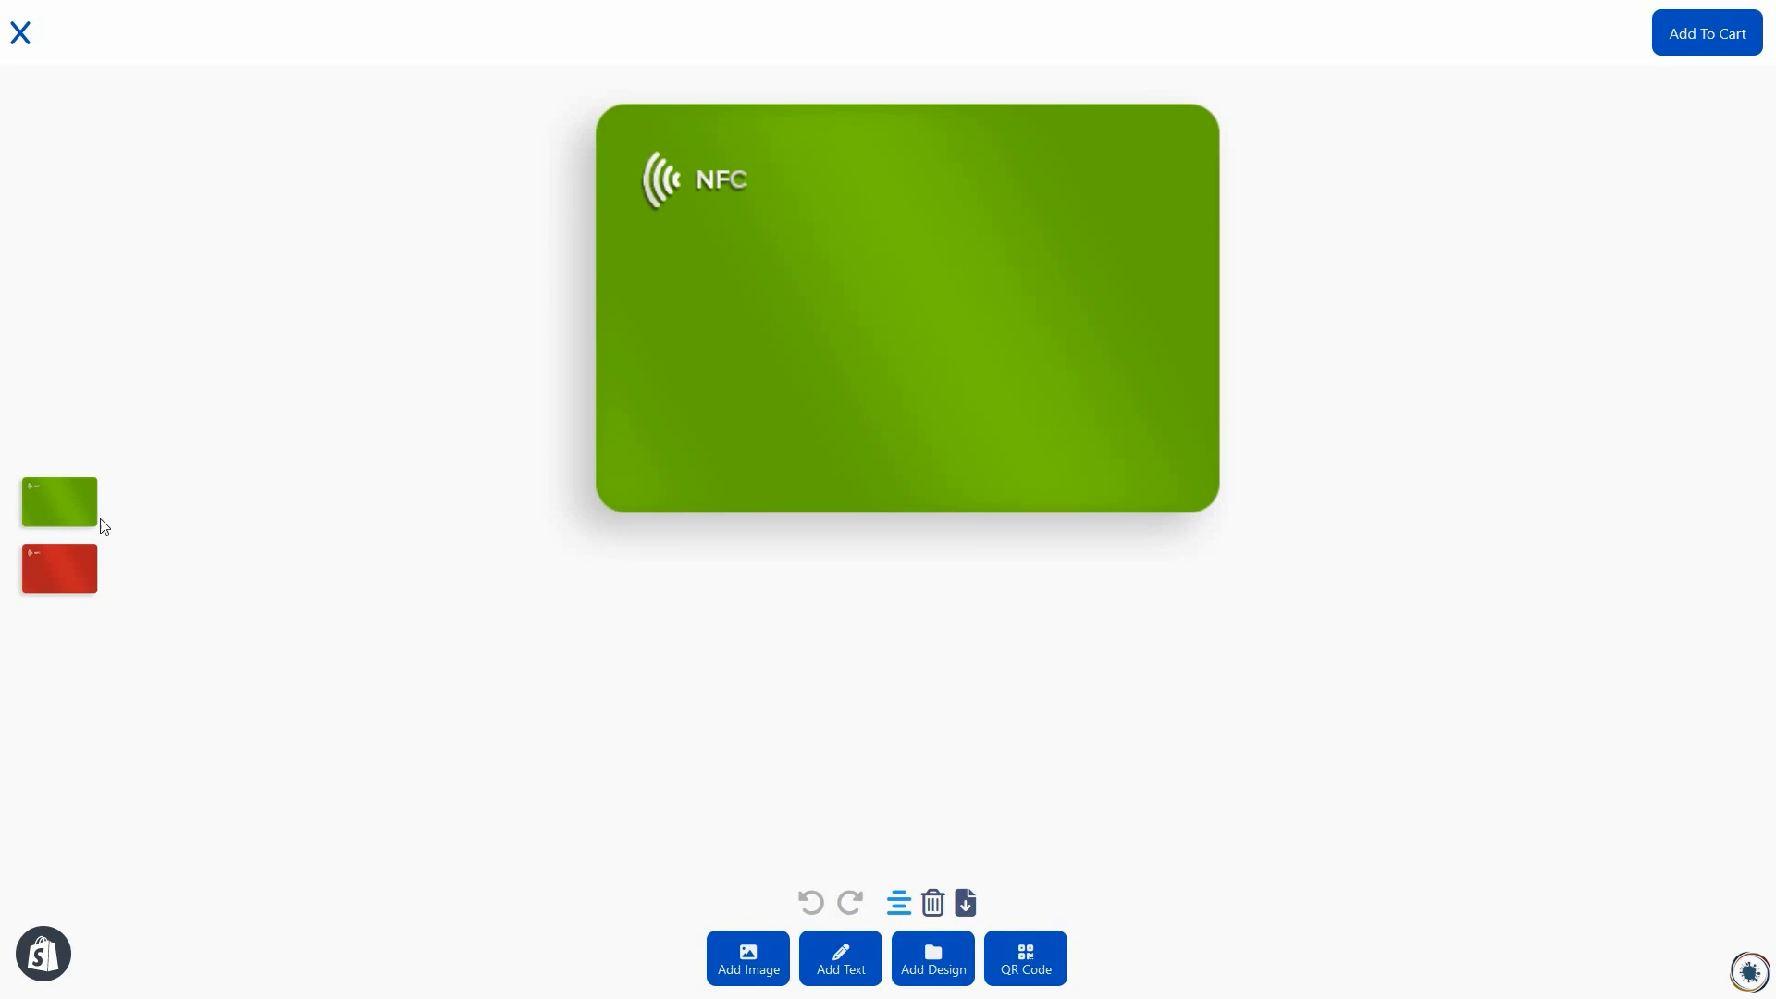
pyautogui.click(65, 576)
pyautogui.click(48, 508)
# Step: Add the logo image to the green card, enlarge it to nearly the card's width and place it below the NFC mark
pyautogui.click(744, 962)
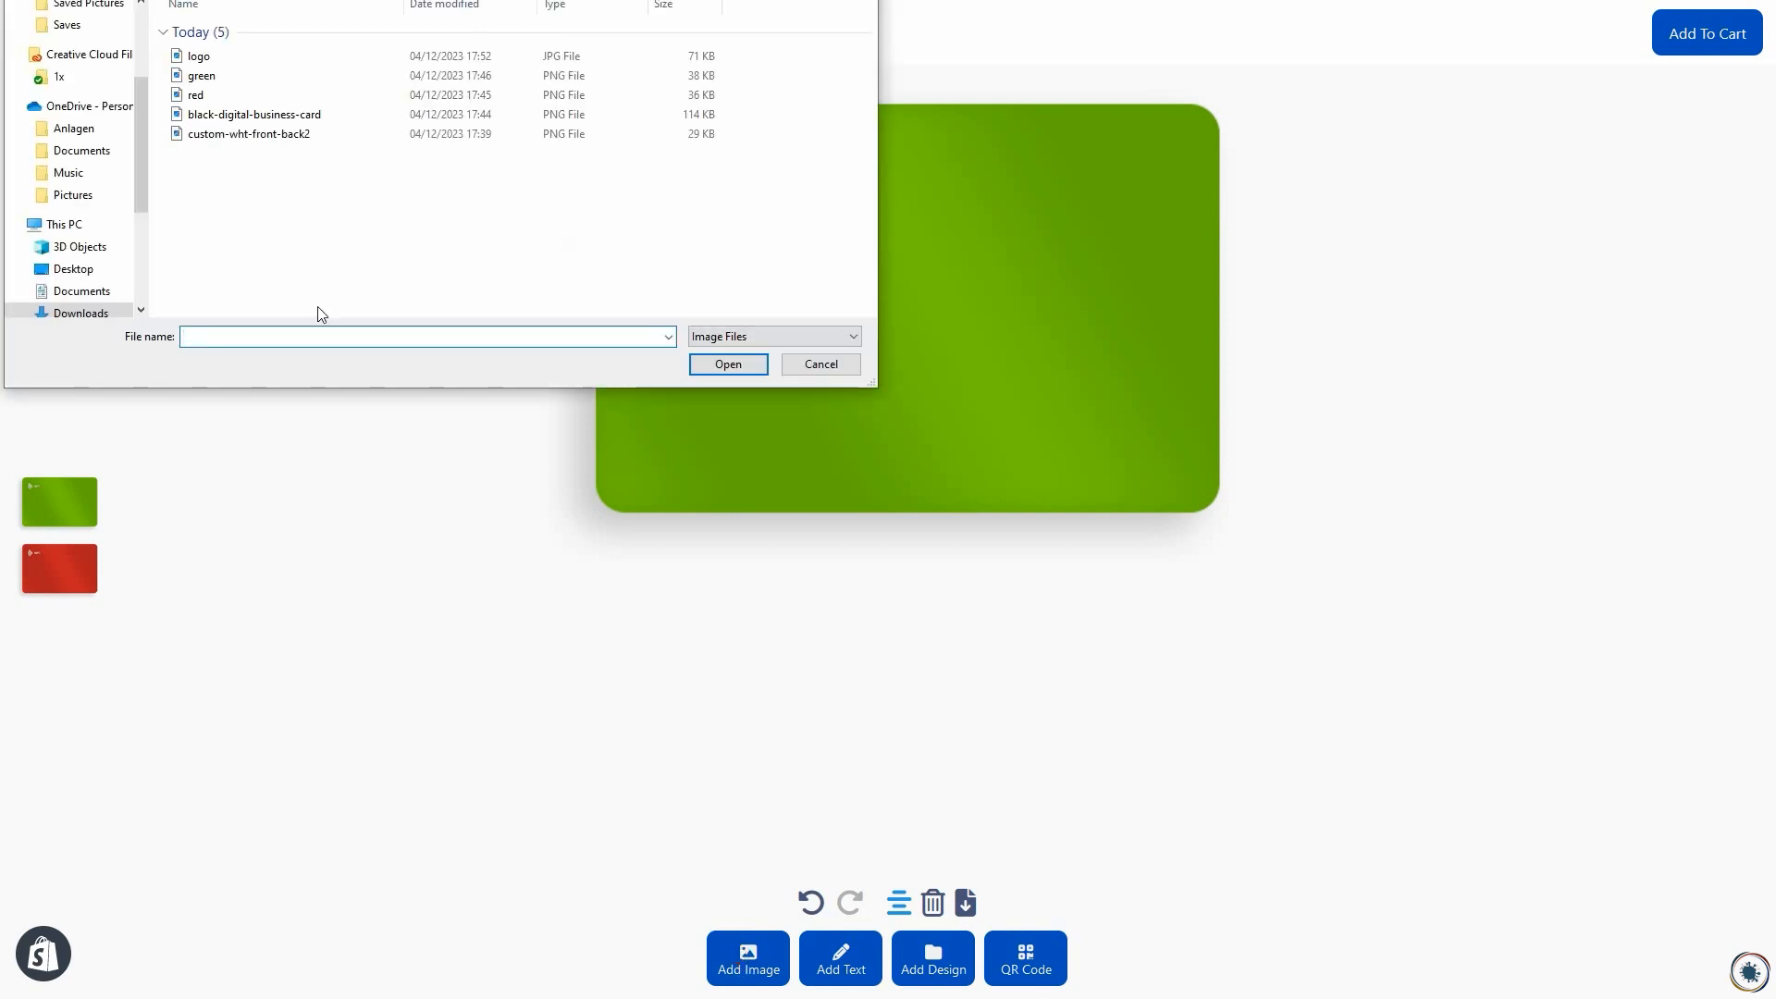
pyautogui.doubleClick(191, 67)
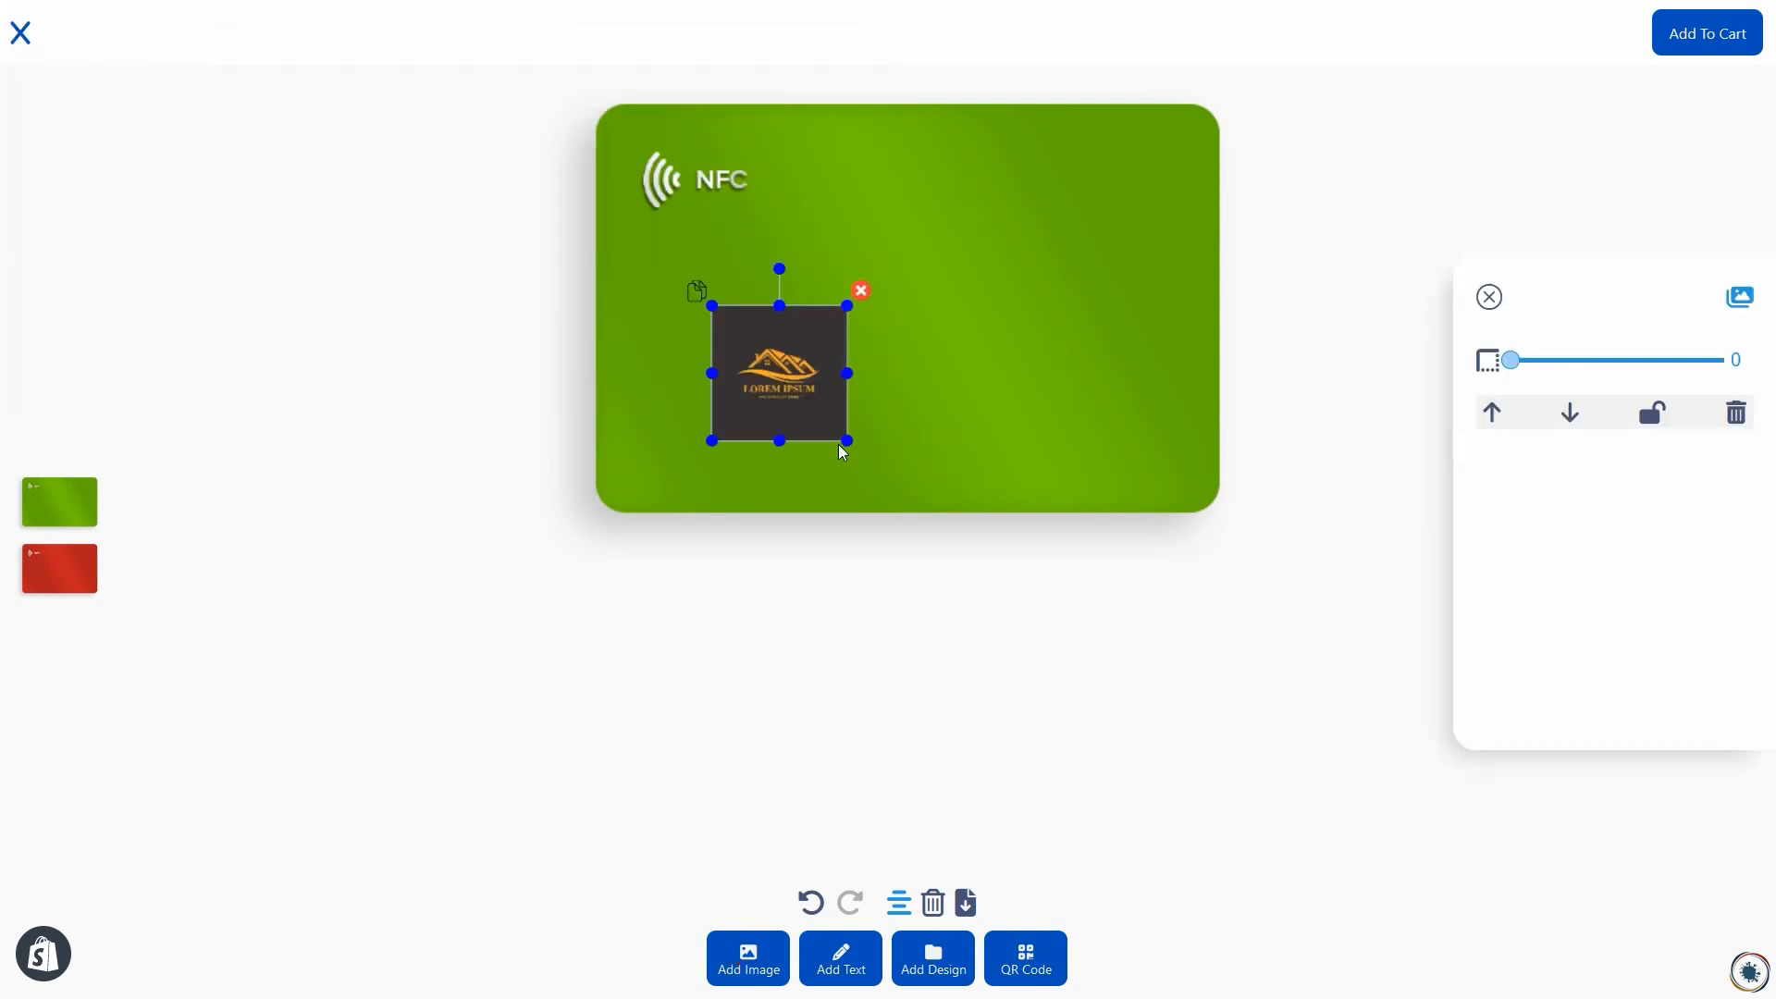
pyautogui.moveTo(845, 442); pyautogui.dragTo(1384, 675)
pyautogui.moveTo(995, 392); pyautogui.dragTo(975, 275)
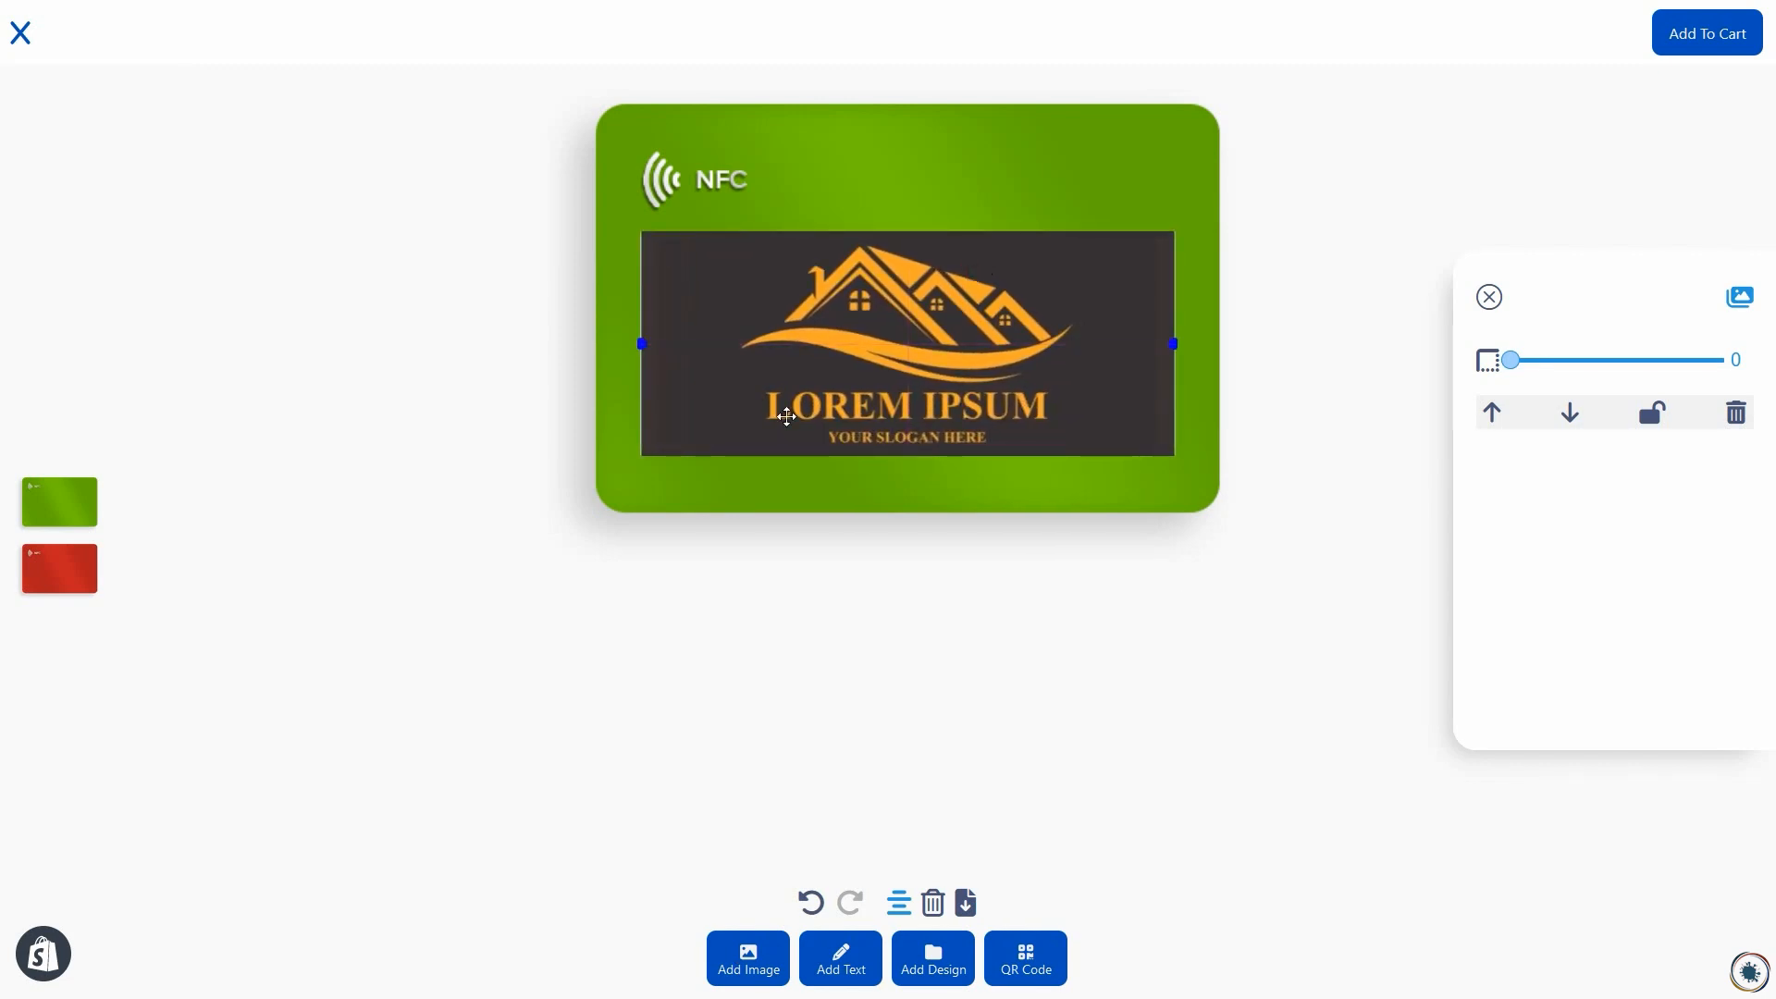
# Step: Switch to the red card side, add a text element and move it toward the card's center
pyautogui.click(62, 574)
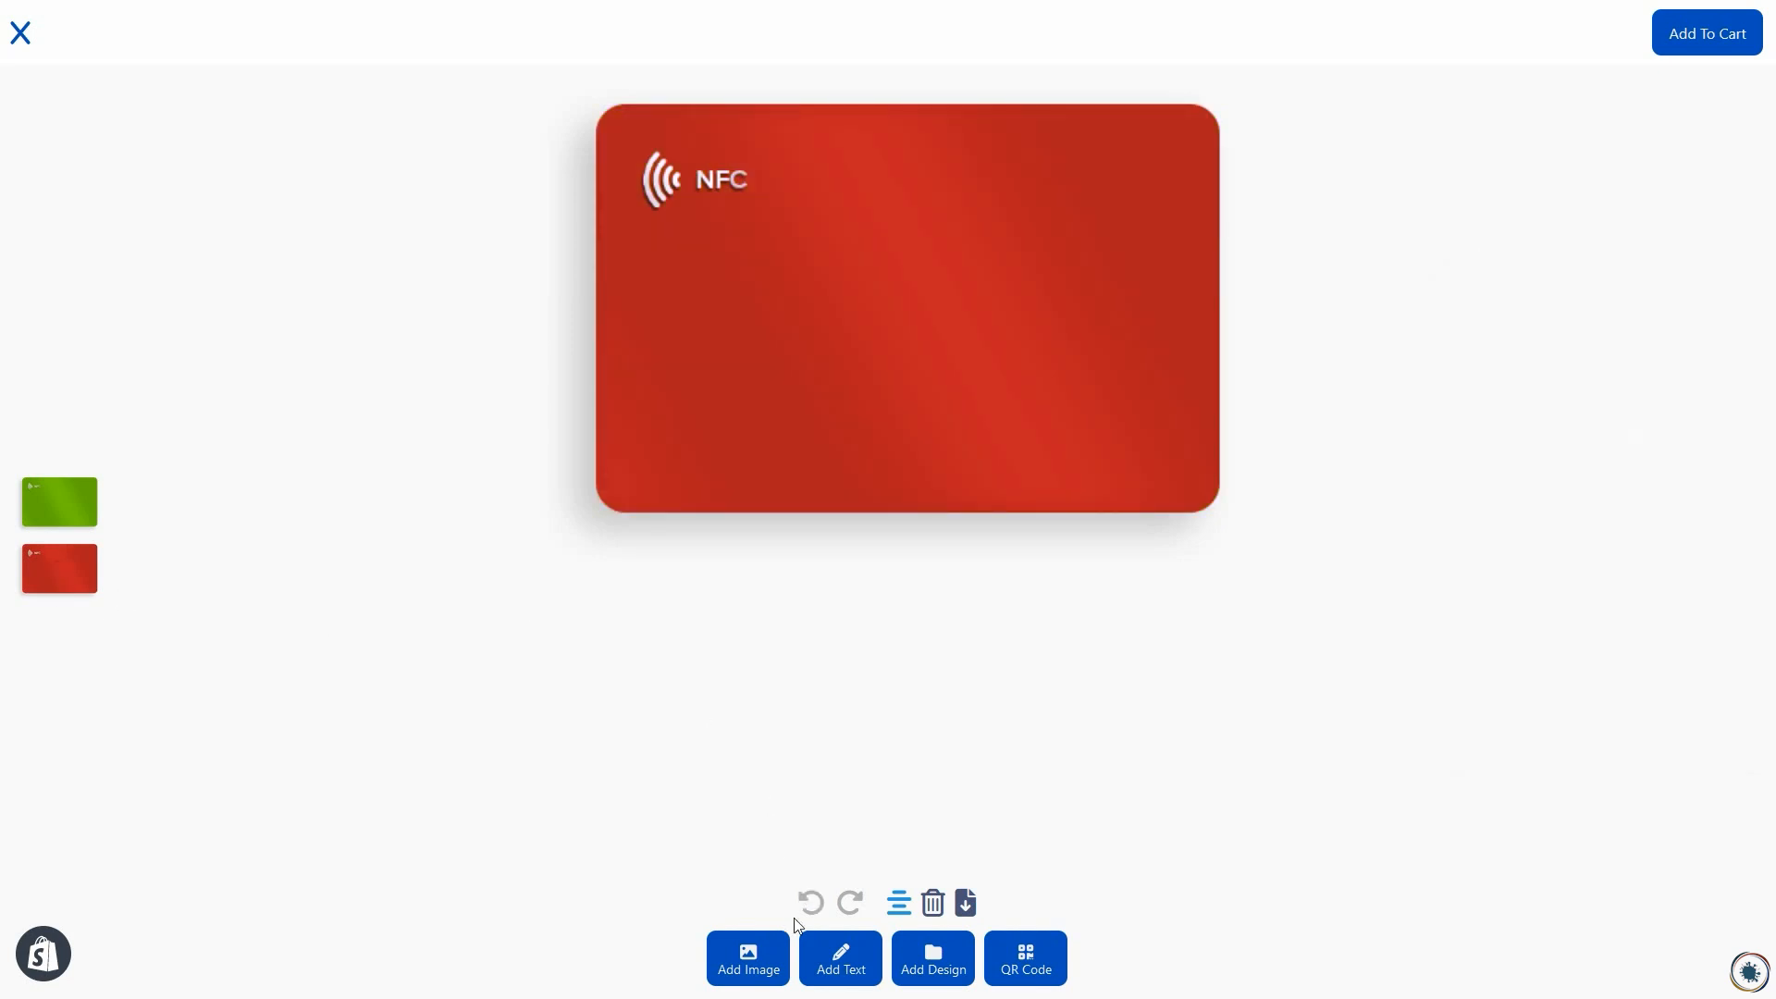
pyautogui.click(840, 953)
pyautogui.moveTo(752, 250); pyautogui.dragTo(842, 302)
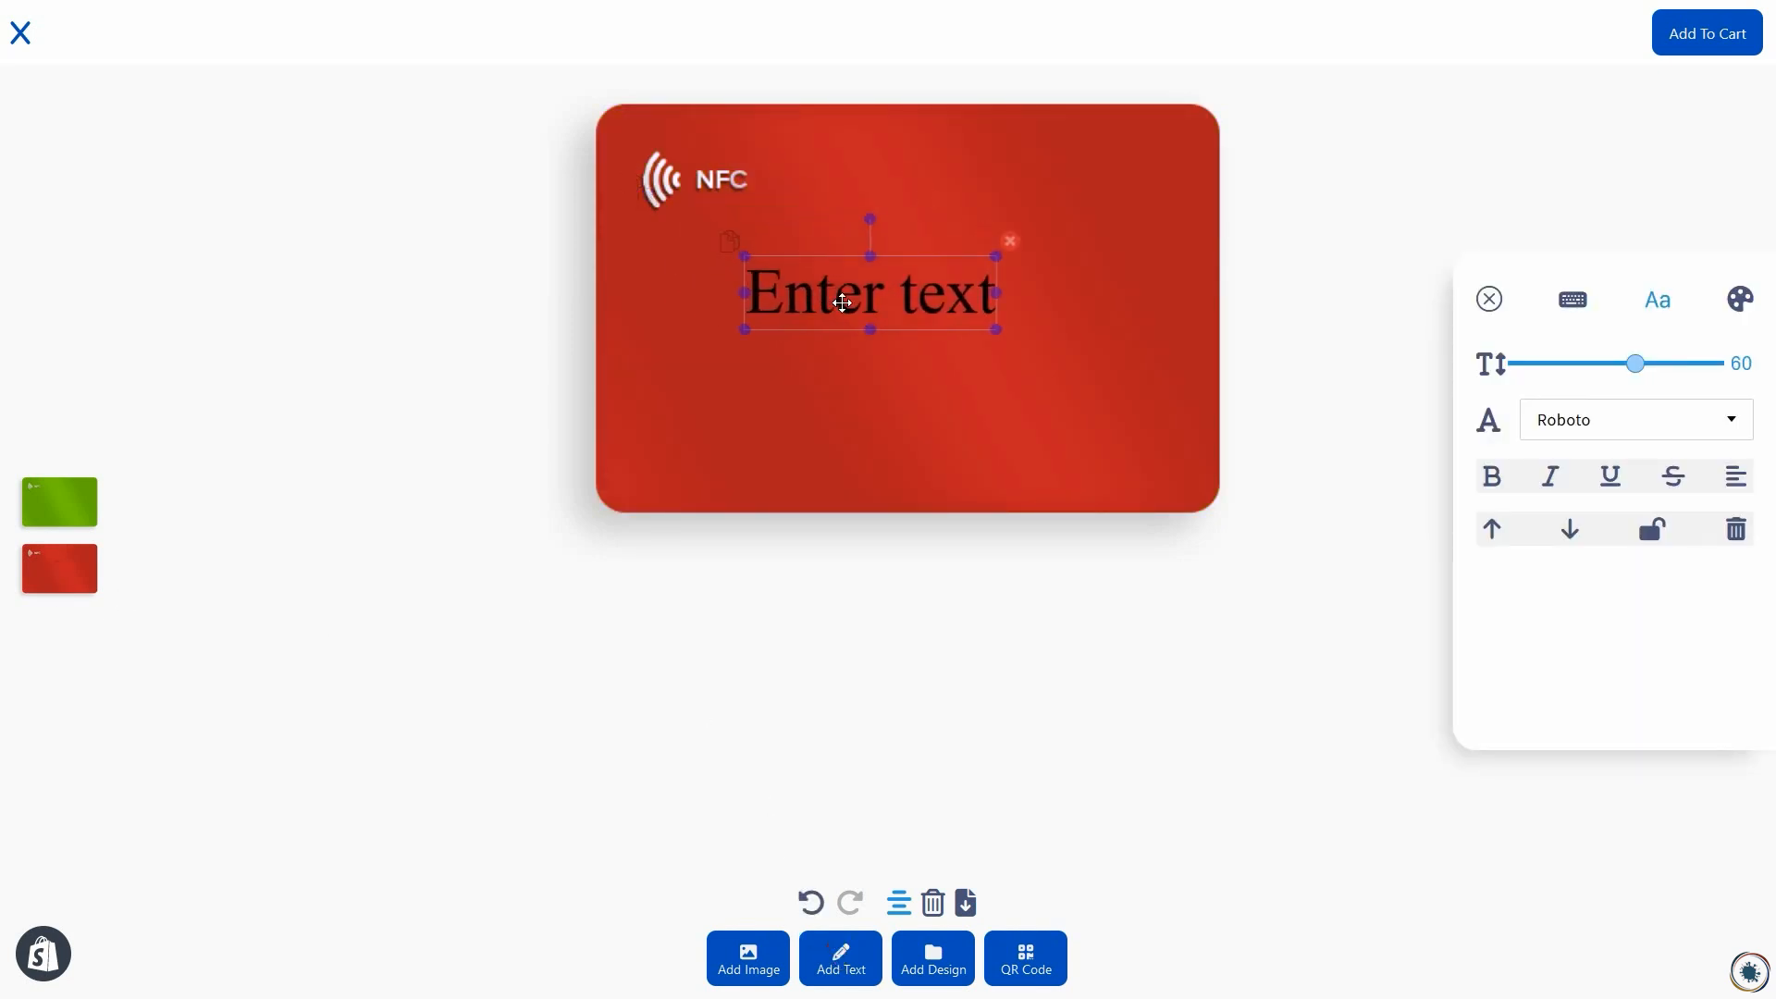
# Step: Try the Montserrat font on the text element, settle on Audiowide and widen the text box
pyautogui.click(1601, 422)
pyautogui.click(1594, 578)
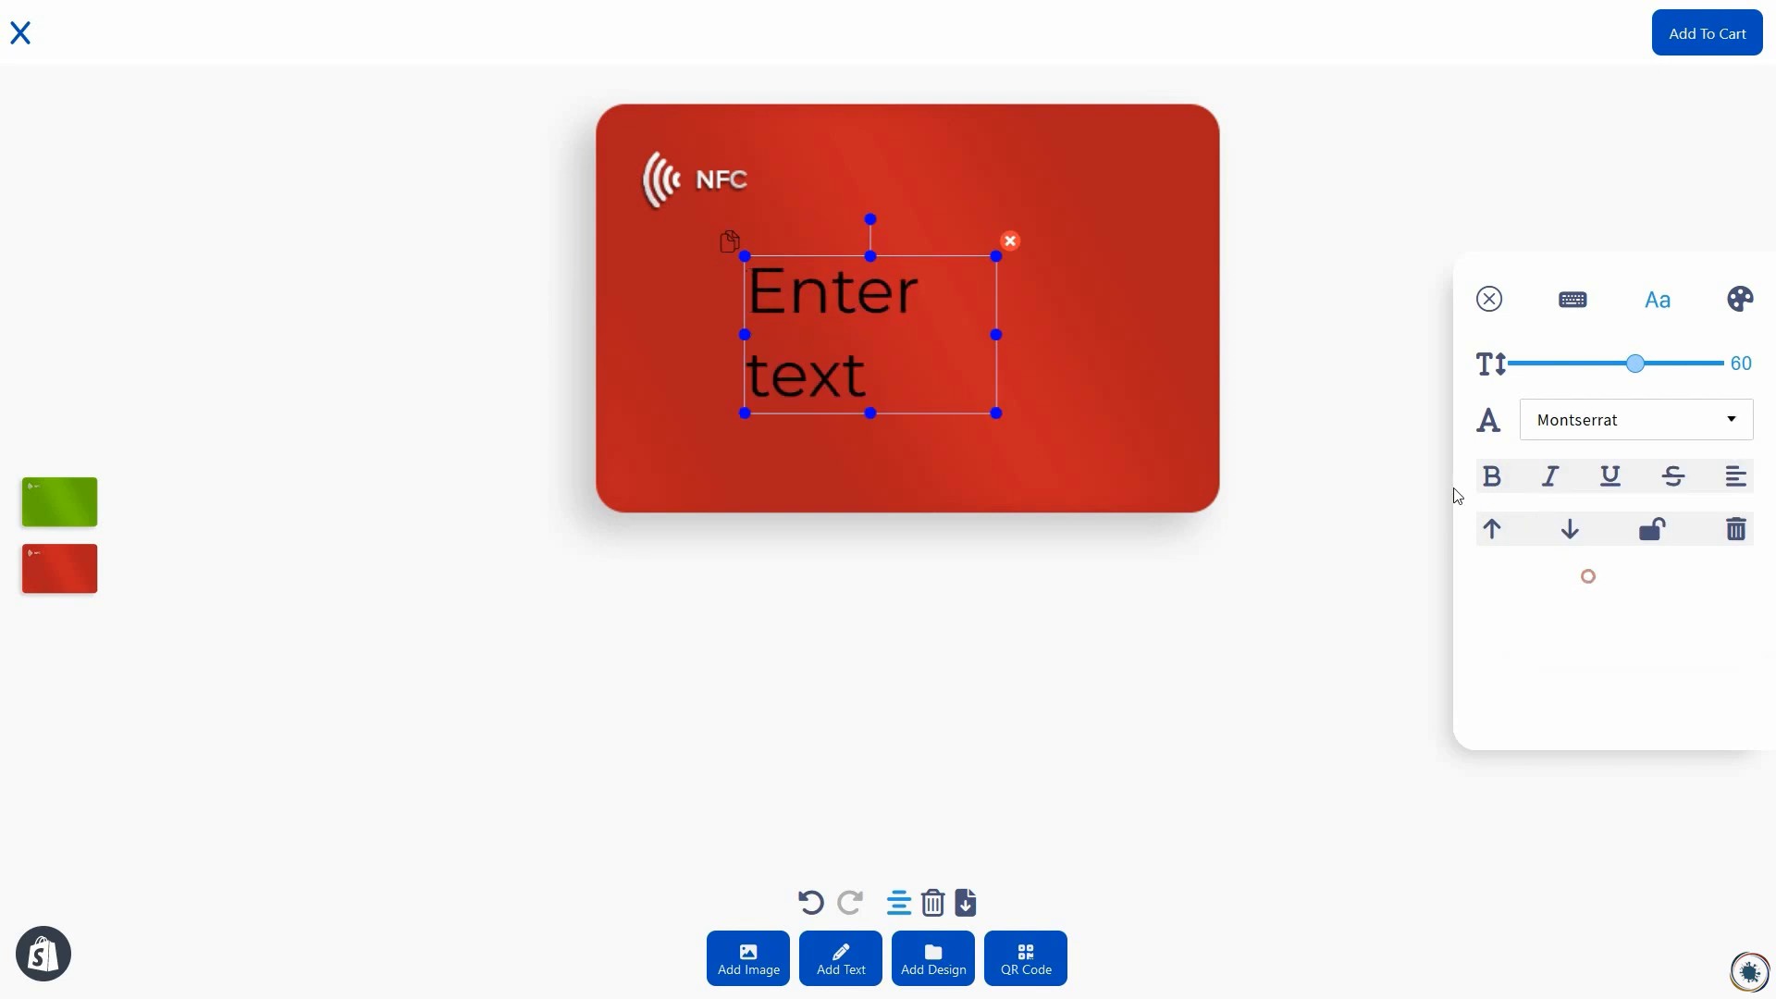
pyautogui.click(1580, 416)
pyautogui.scroll(-2, 1610, 575)
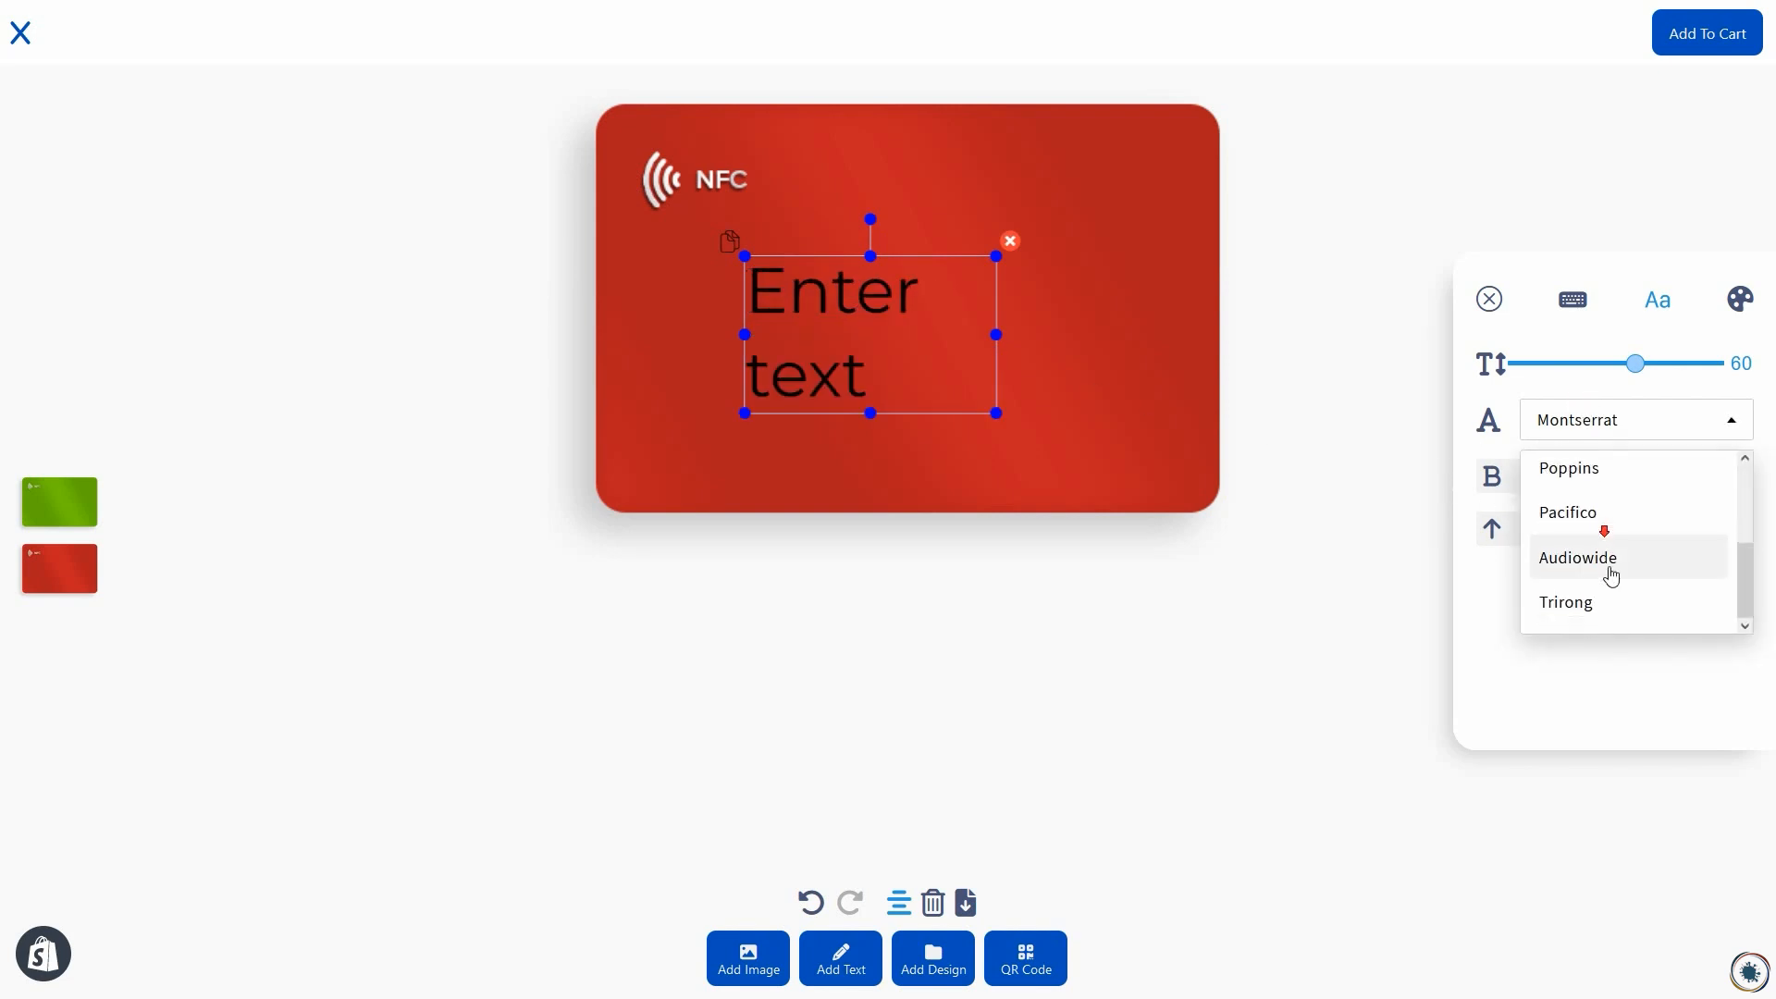
pyautogui.click(1610, 576)
pyautogui.moveTo(993, 331); pyautogui.dragTo(1085, 333)
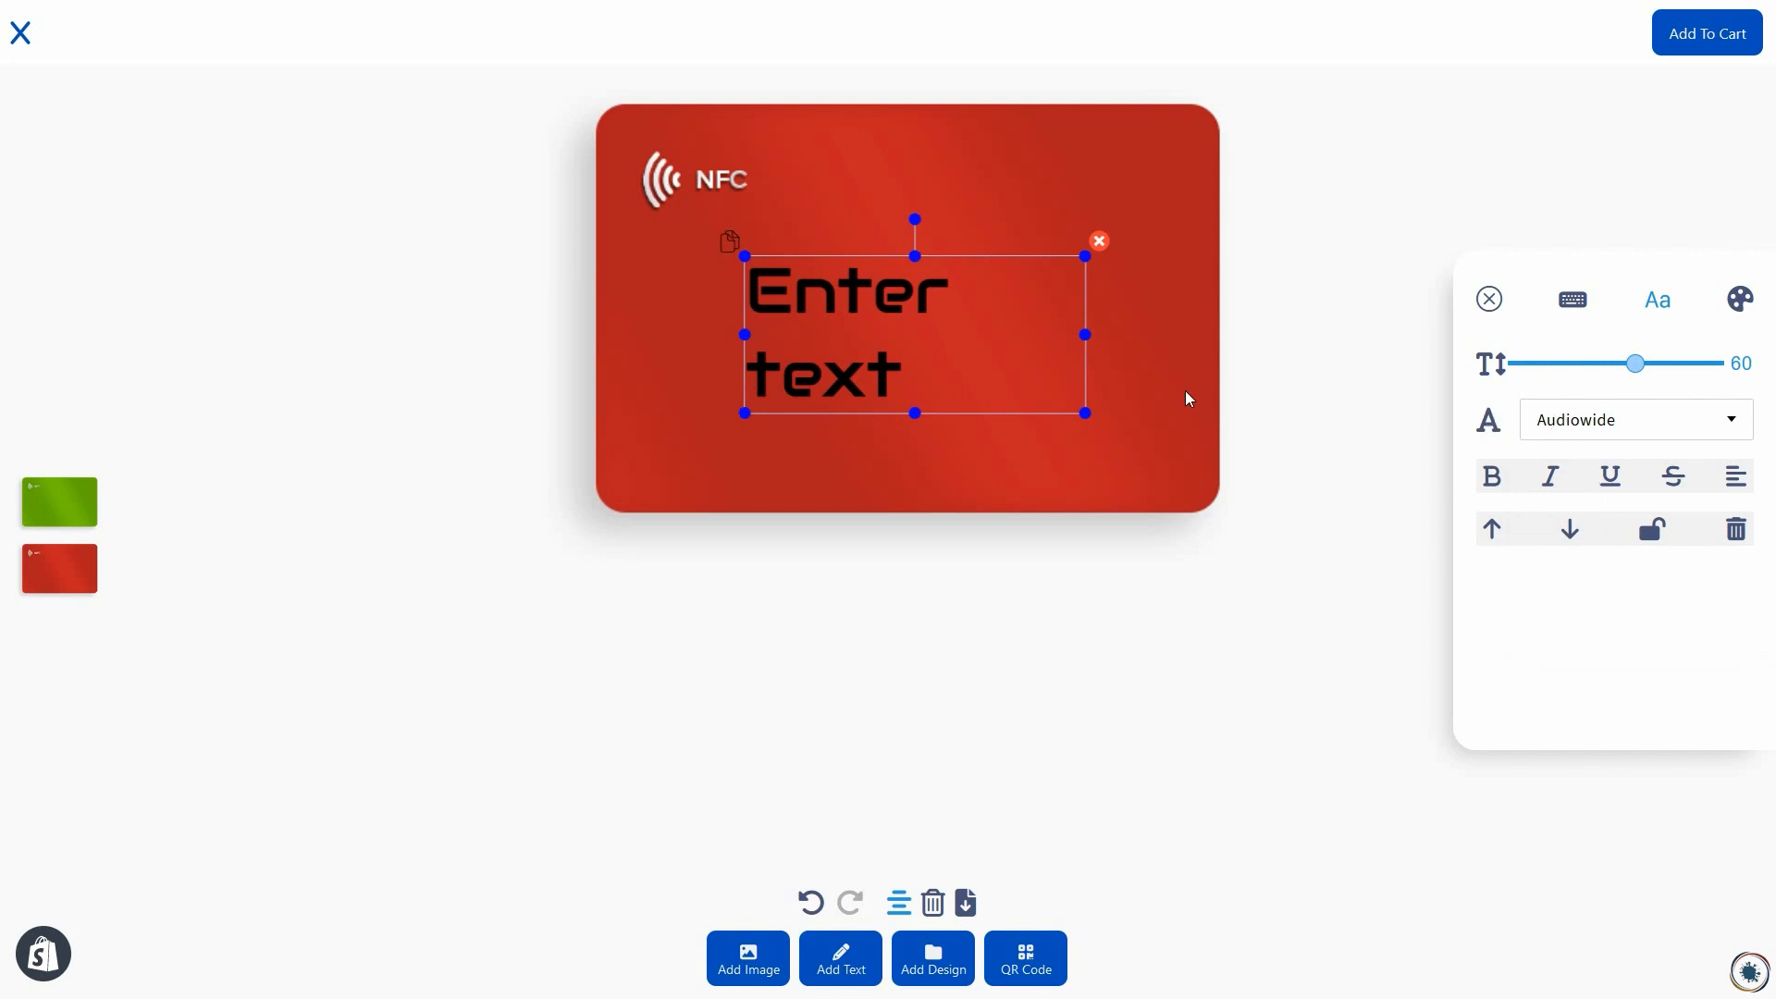
# Step: Replace the placeholder text on the red card with "My card"
pyautogui.click(872, 324)
pyautogui.doubleClick(872, 322)
pyautogui.click(874, 368)
pyautogui.moveTo(902, 371); pyautogui.dragTo(768, 293)
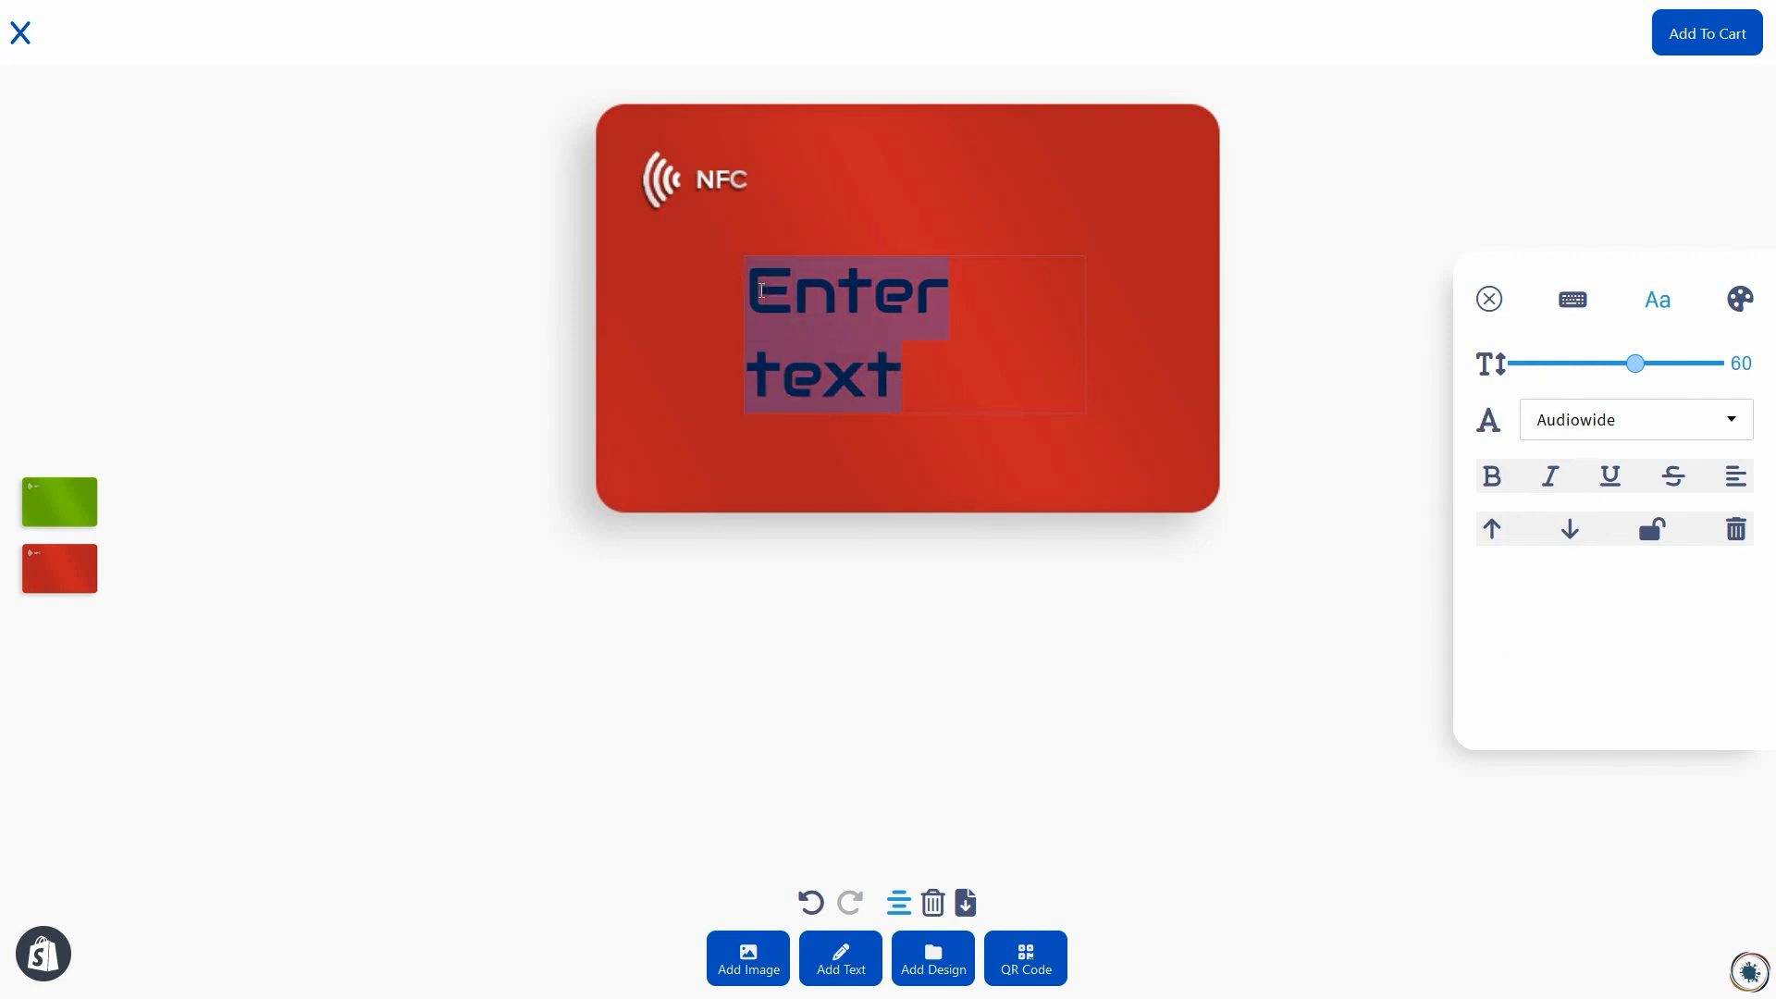
pyautogui.write('My card')
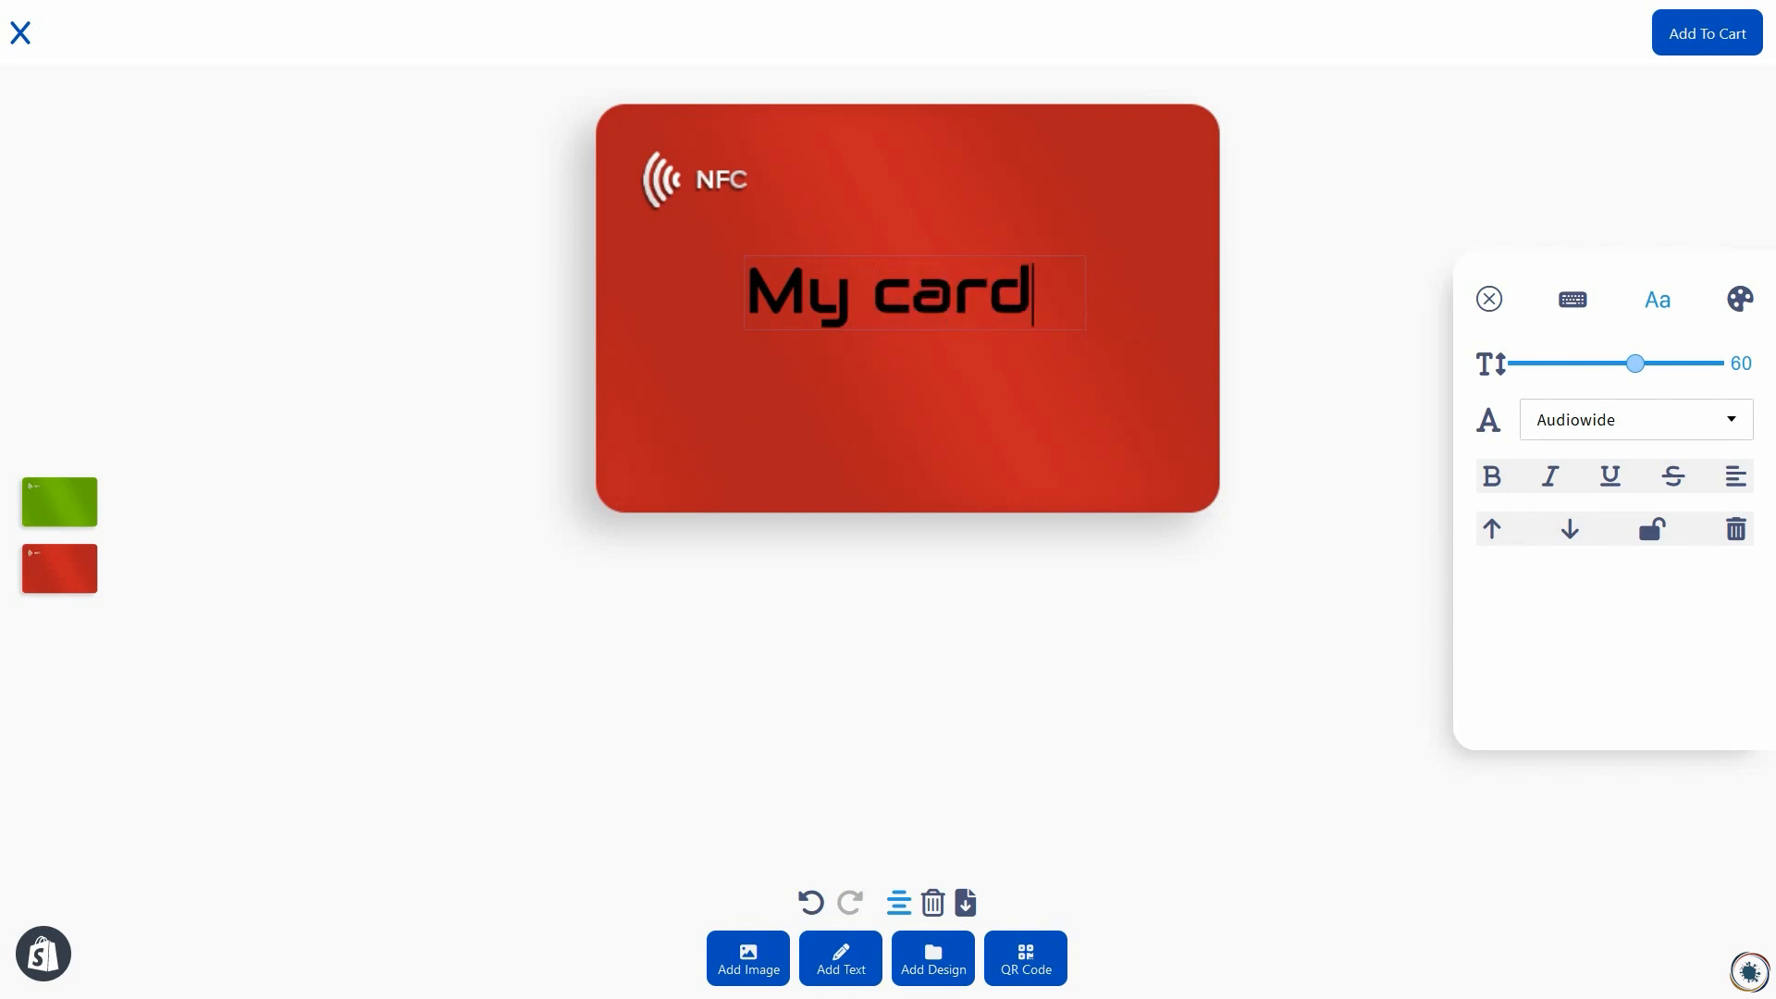
# Step: Color the "My card" text dark blue and shift it slightly down on the red card
pyautogui.click(1743, 302)
pyautogui.click(1605, 430)
pyautogui.click(1576, 500)
pyautogui.moveTo(1599, 504); pyautogui.dragTo(1668, 501)
pyautogui.click(1017, 383)
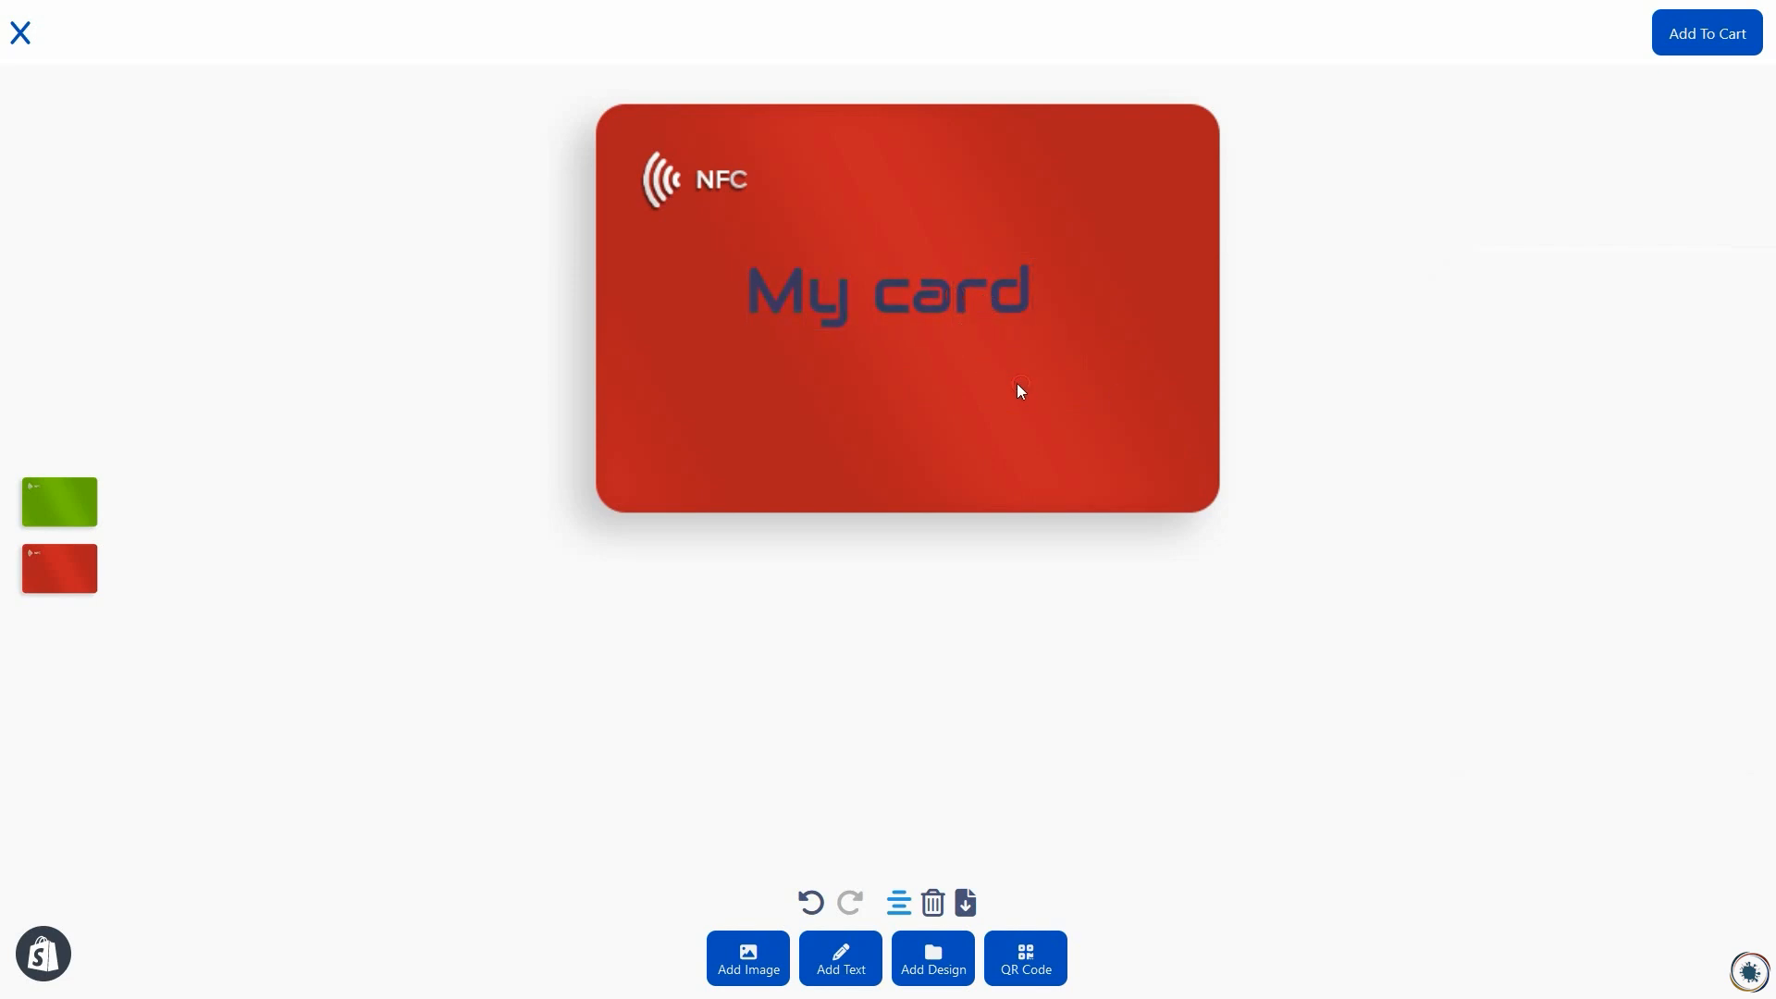
pyautogui.moveTo(936, 305)
pyautogui.mouseDown()
pyautogui.moveTo(926, 341)
pyautogui.moveTo(964, 339)
pyautogui.moveTo(933, 336)
pyautogui.moveTo(949, 336)
pyautogui.mouseUp()
pyautogui.click(310, 521)
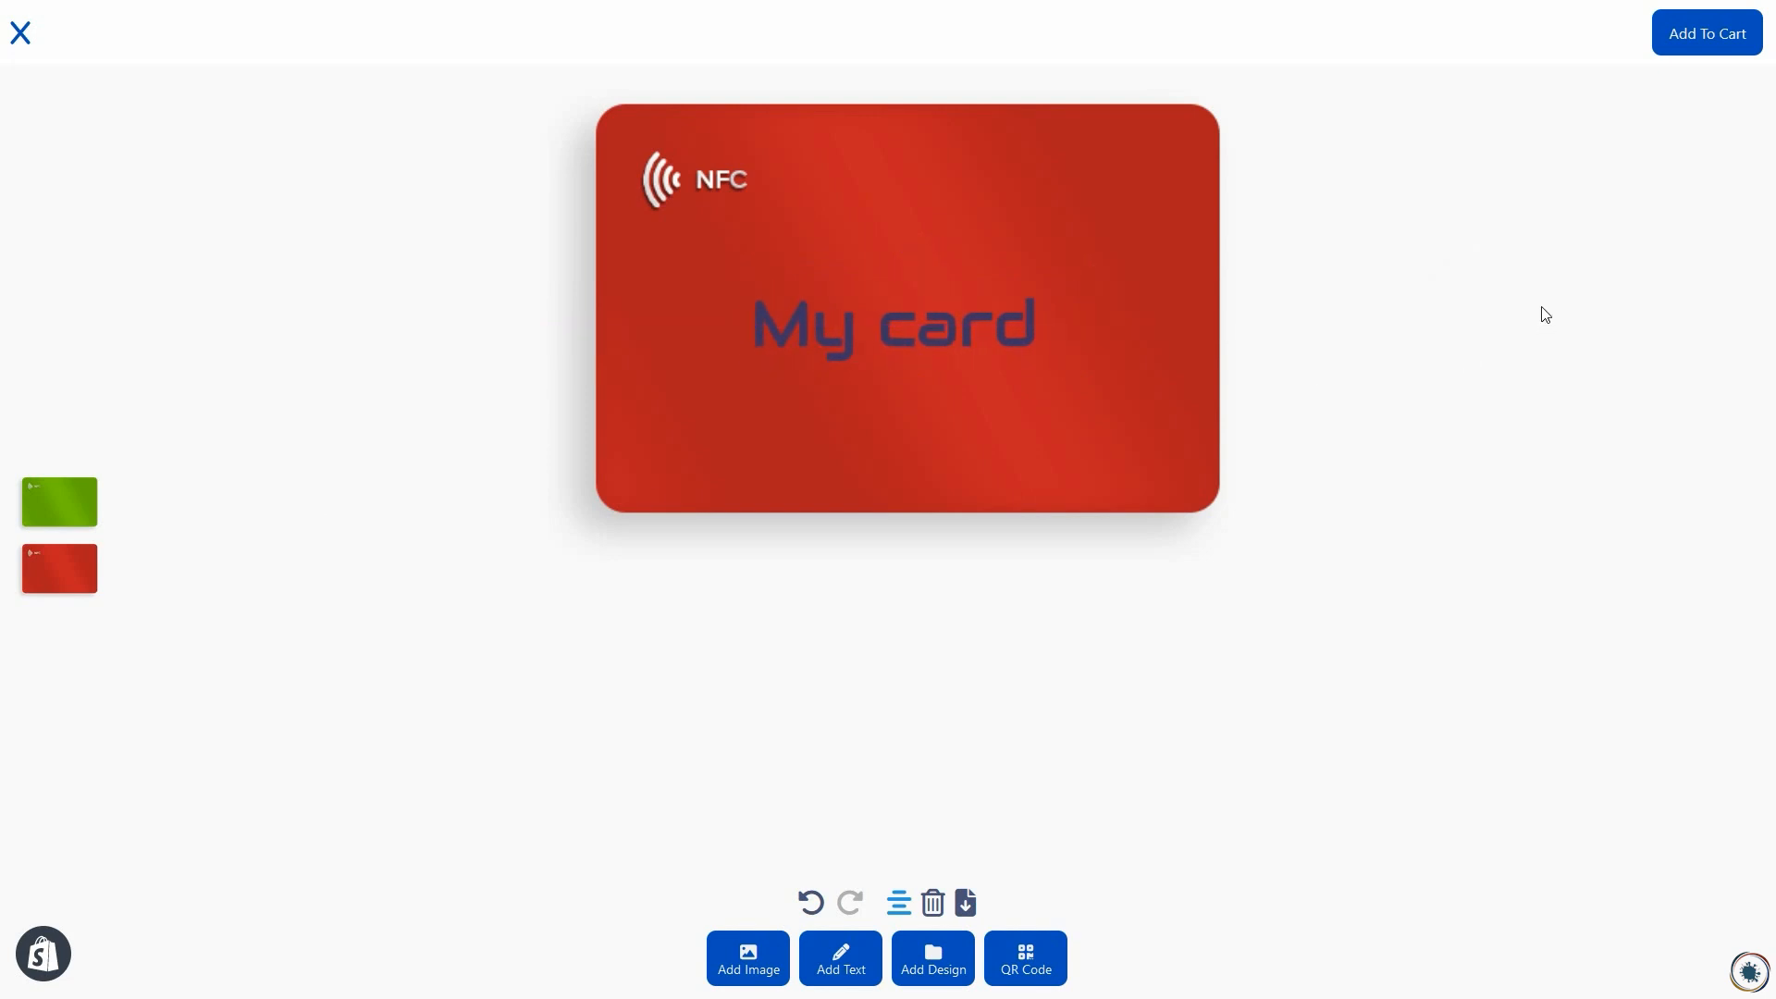
# Step: Add the customized card to the cart and proceed to the checkout's payment section
pyautogui.click(1712, 31)
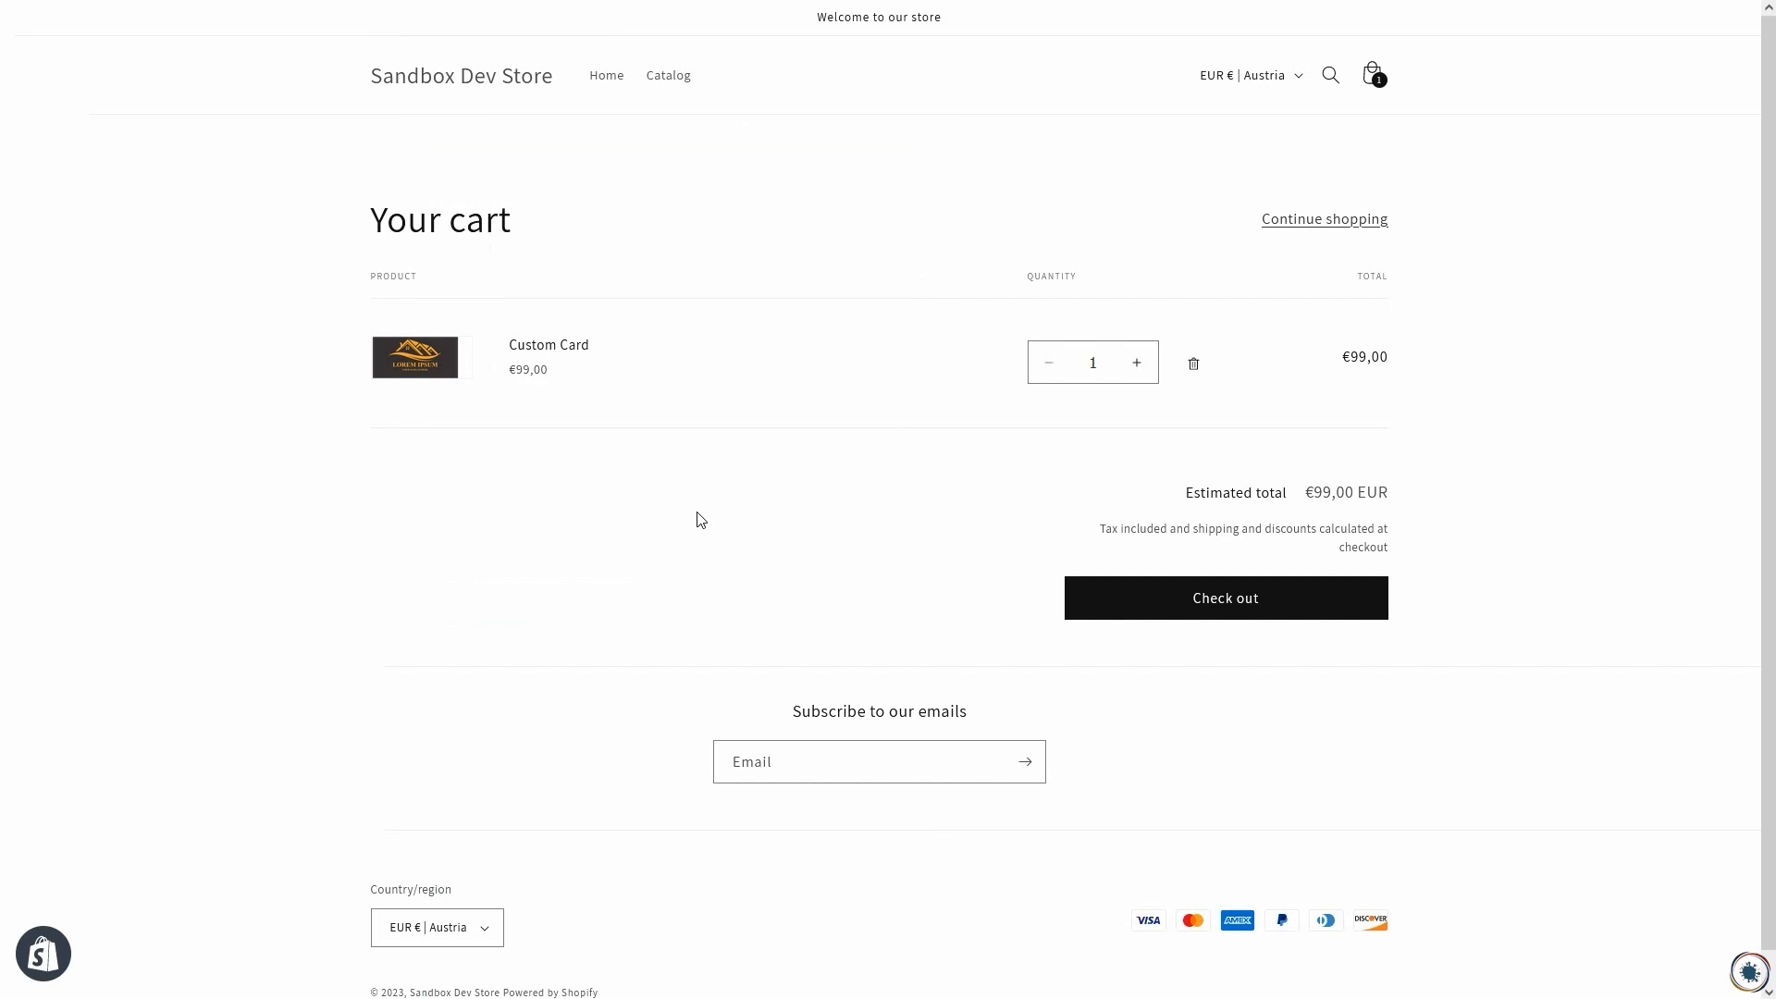
pyautogui.click(1153, 614)
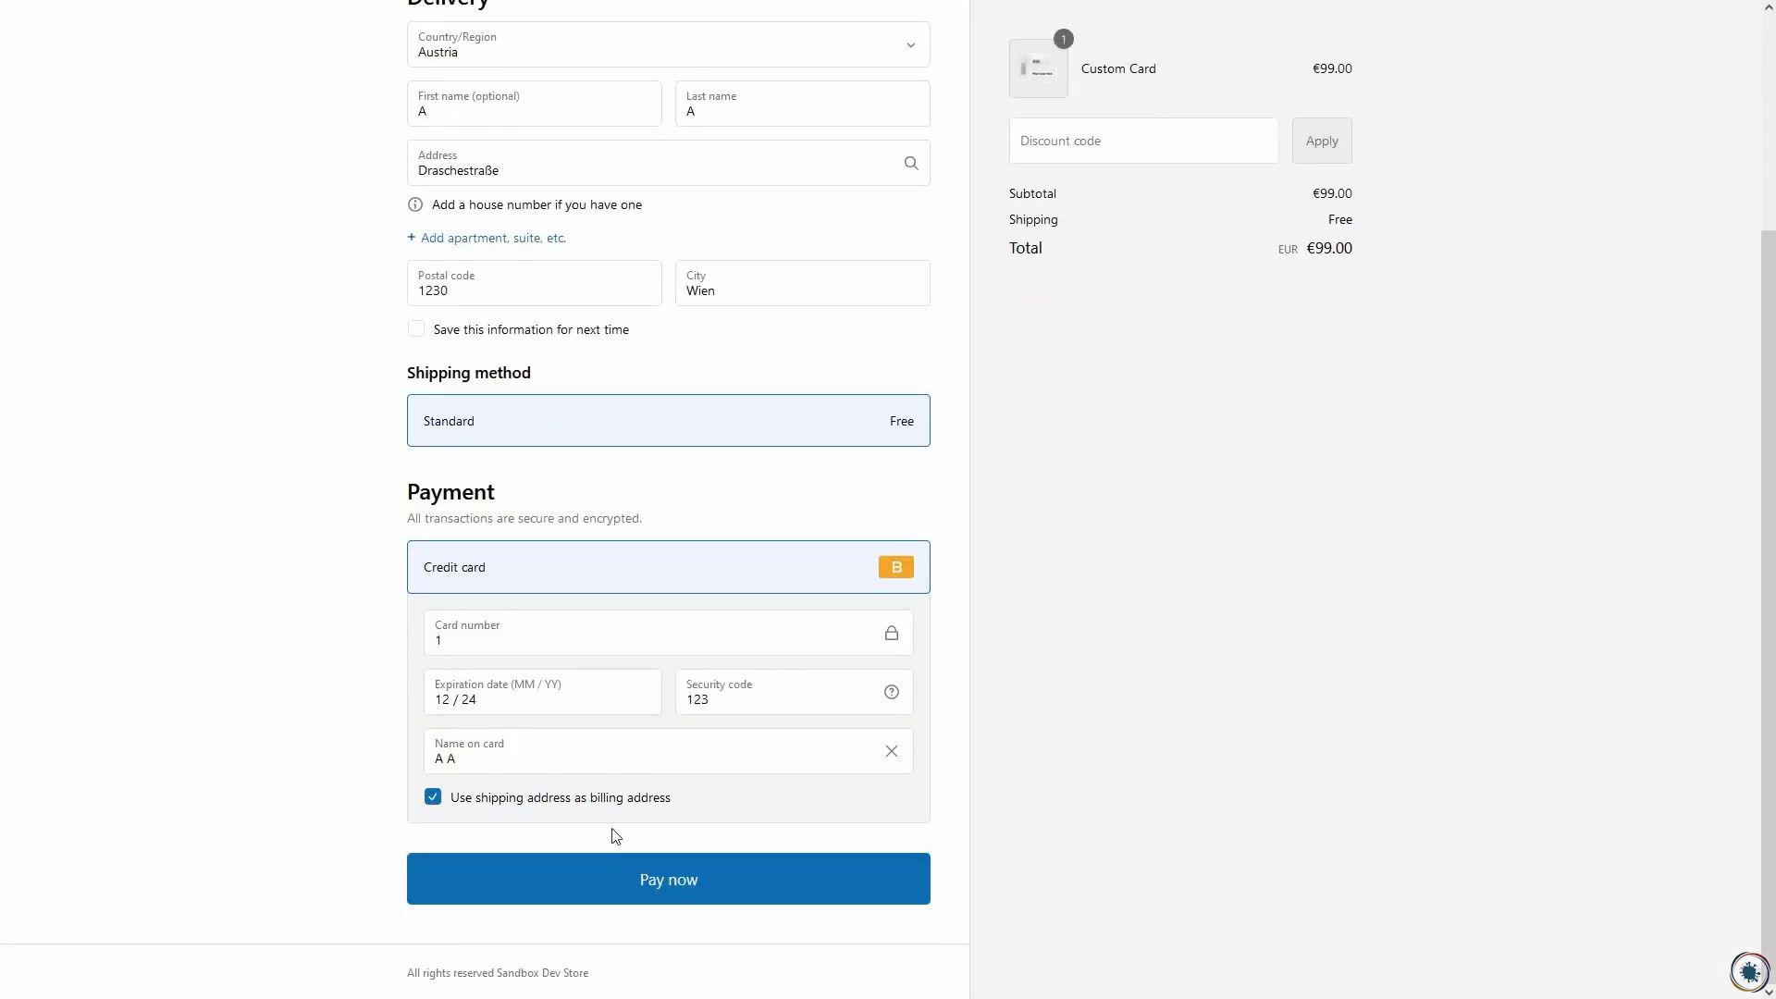
pyautogui.click(612, 877)
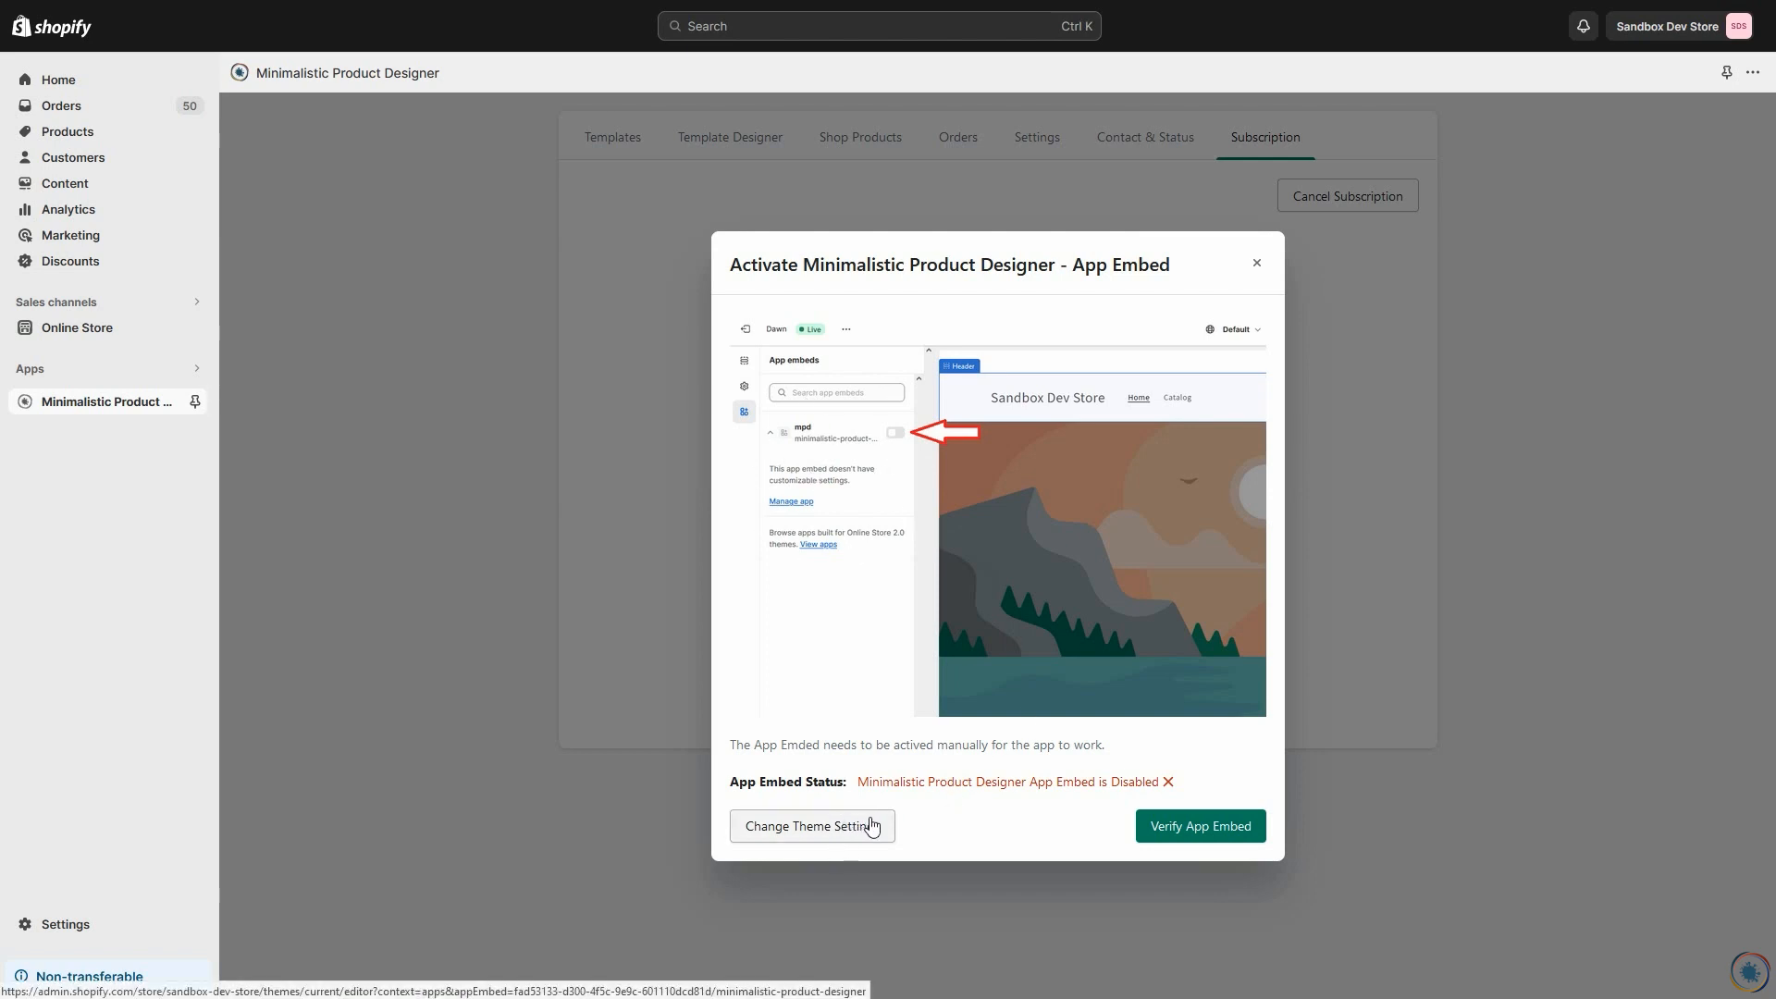
# Step: Open the theme settings for the app embed, enable the MPD embed and save the theme
pyautogui.click(814, 837)
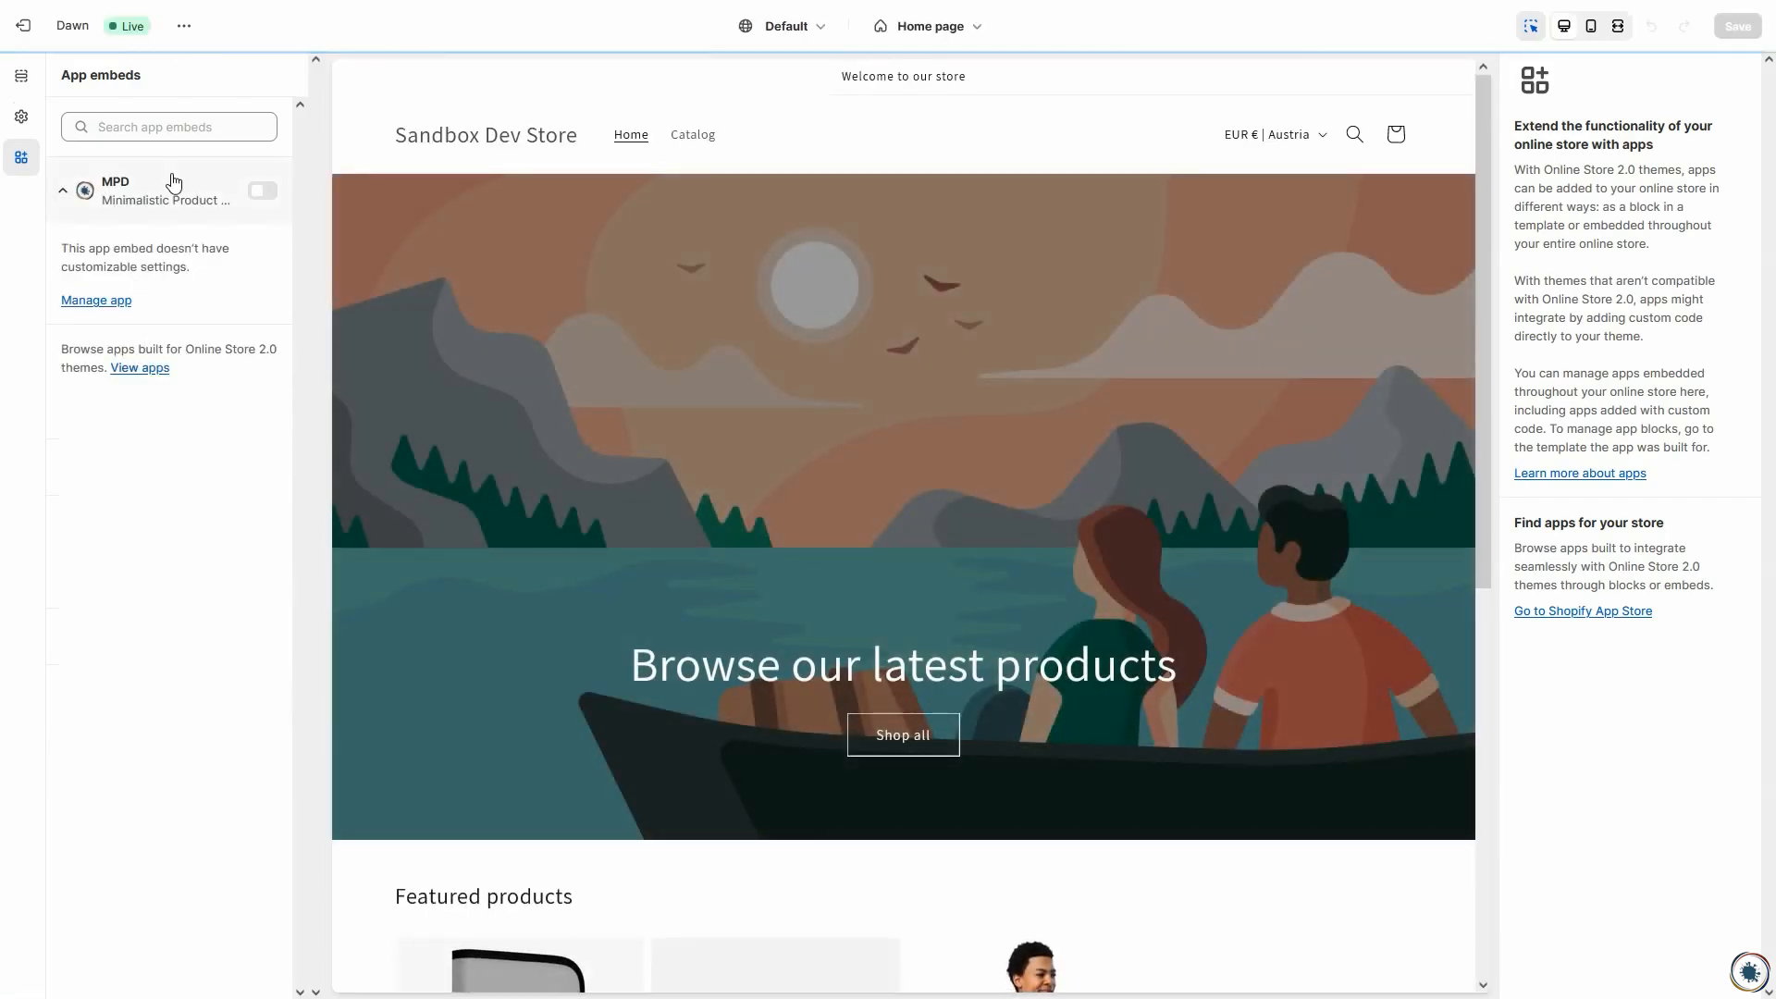
pyautogui.click(265, 194)
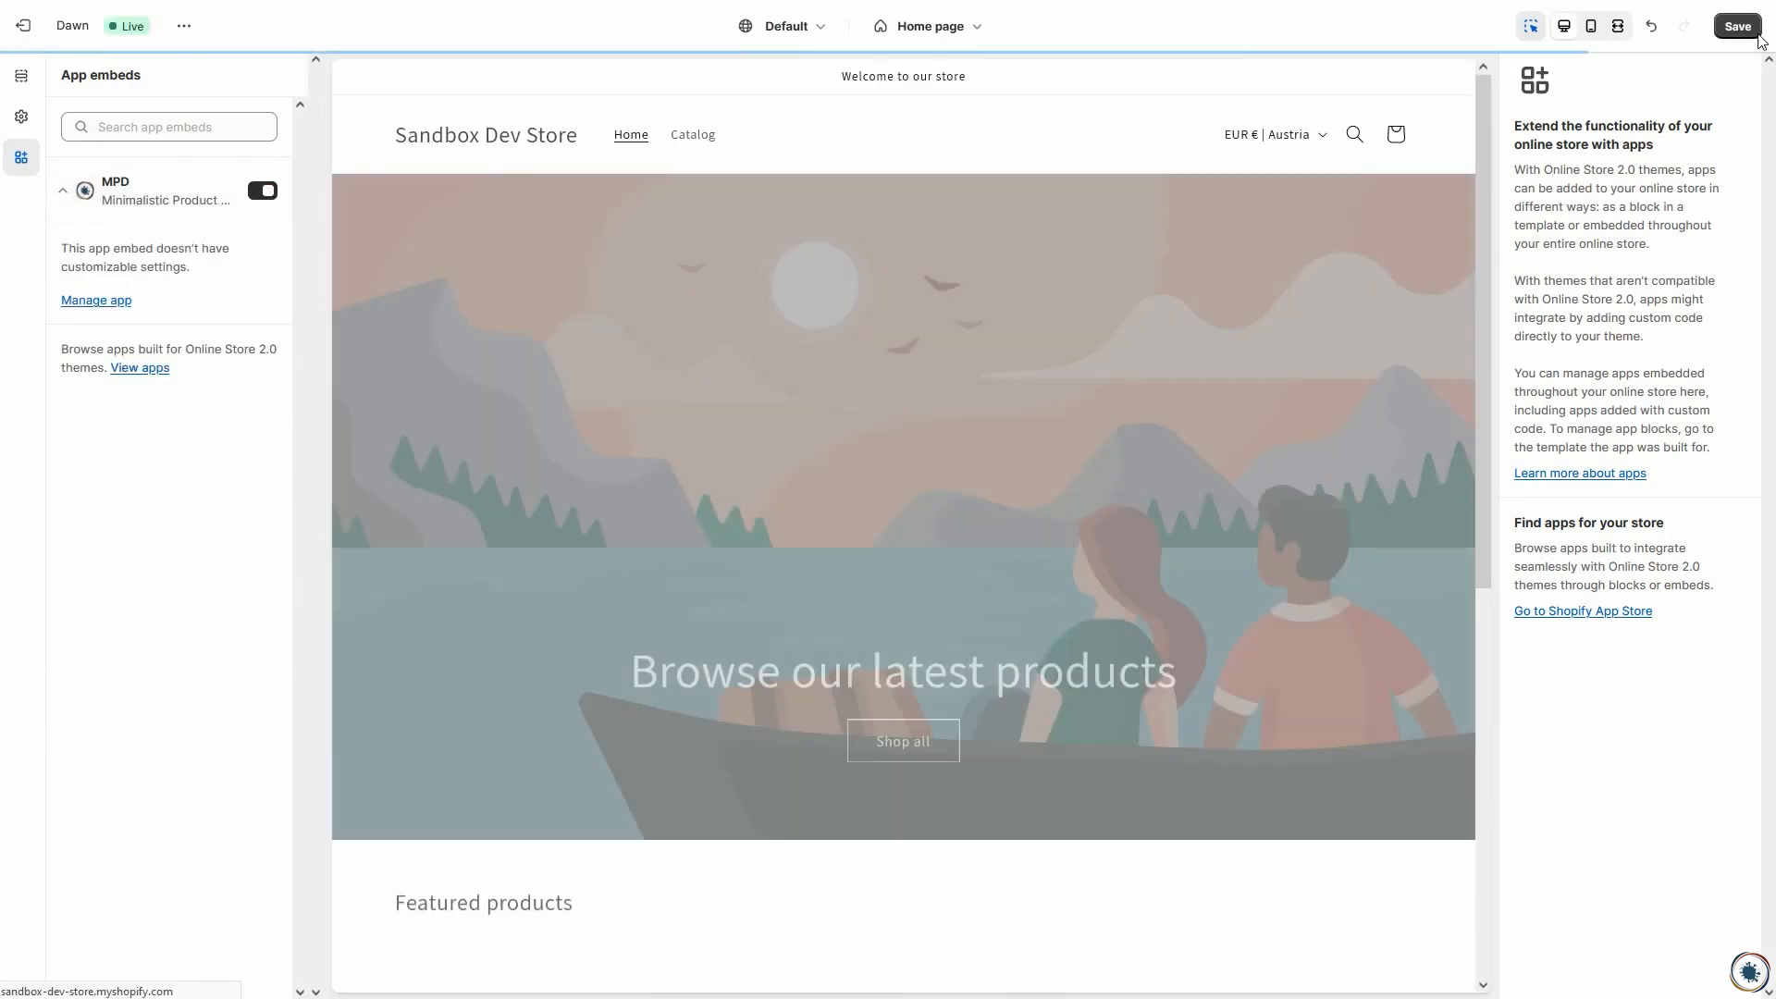
pyautogui.click(1737, 25)
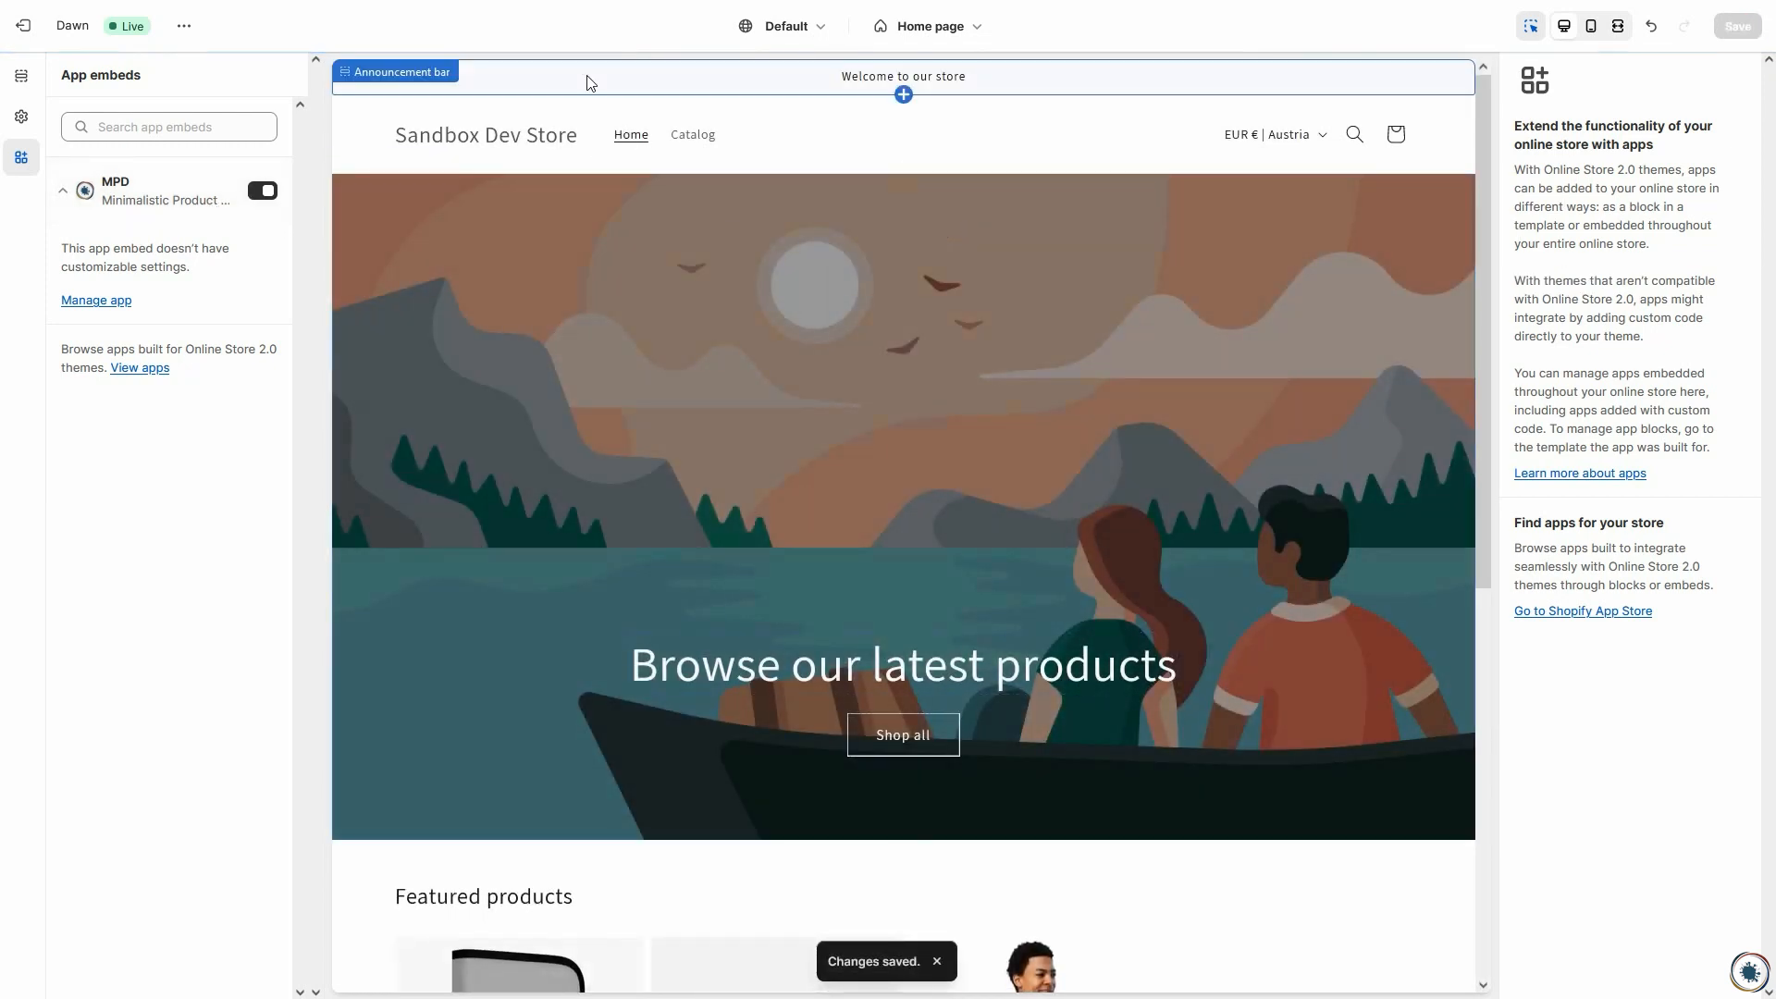
# Step: Return to Minimalistic Product Designer, verify the app embed and close the activation dialog
pyautogui.click(595, 0)
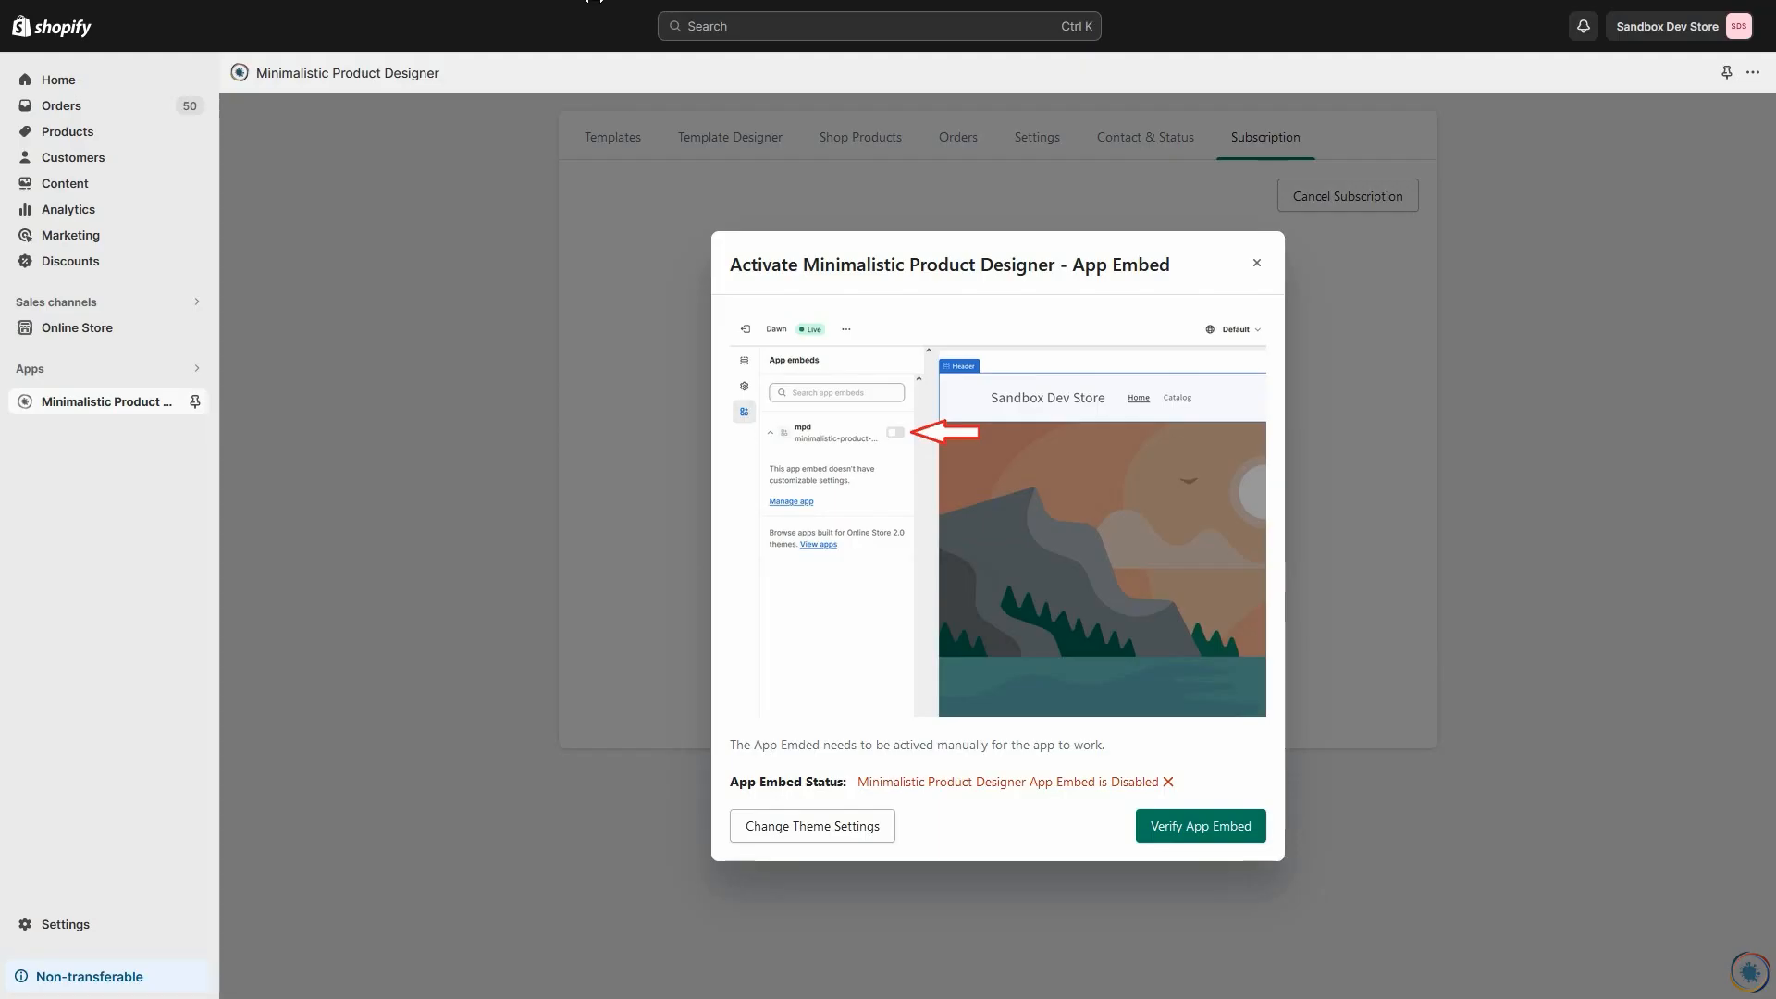
pyautogui.click(1204, 825)
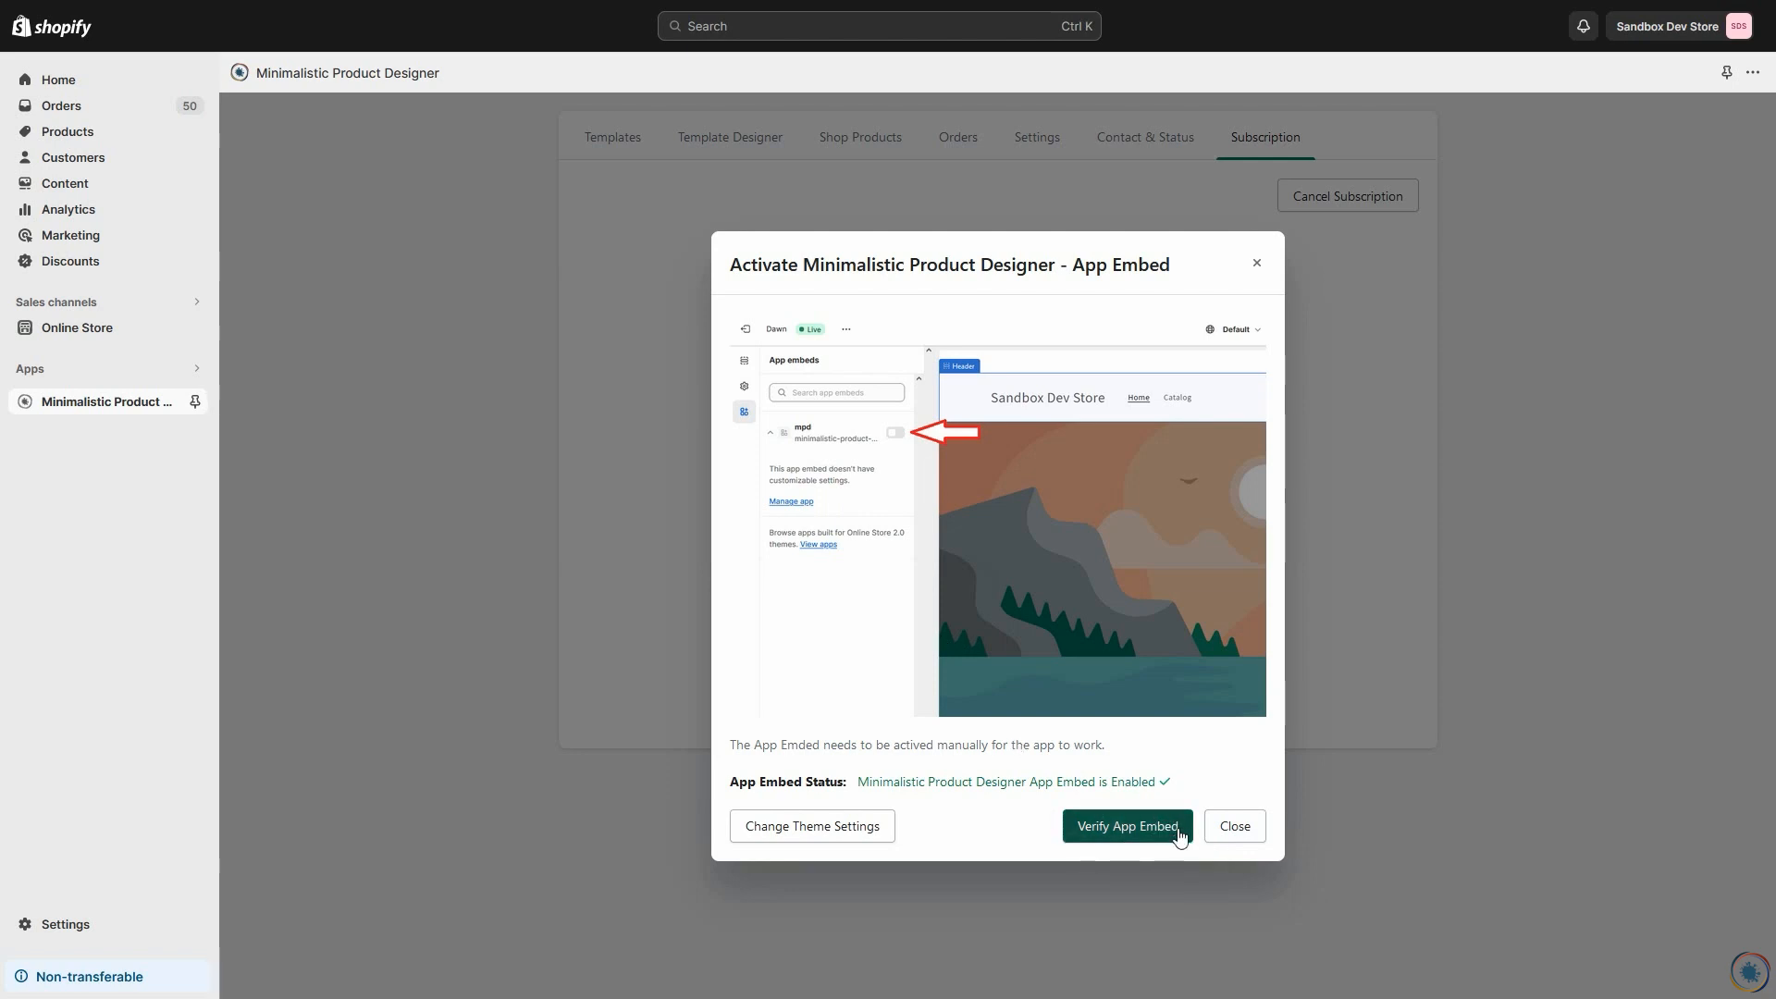
pyautogui.click(1233, 828)
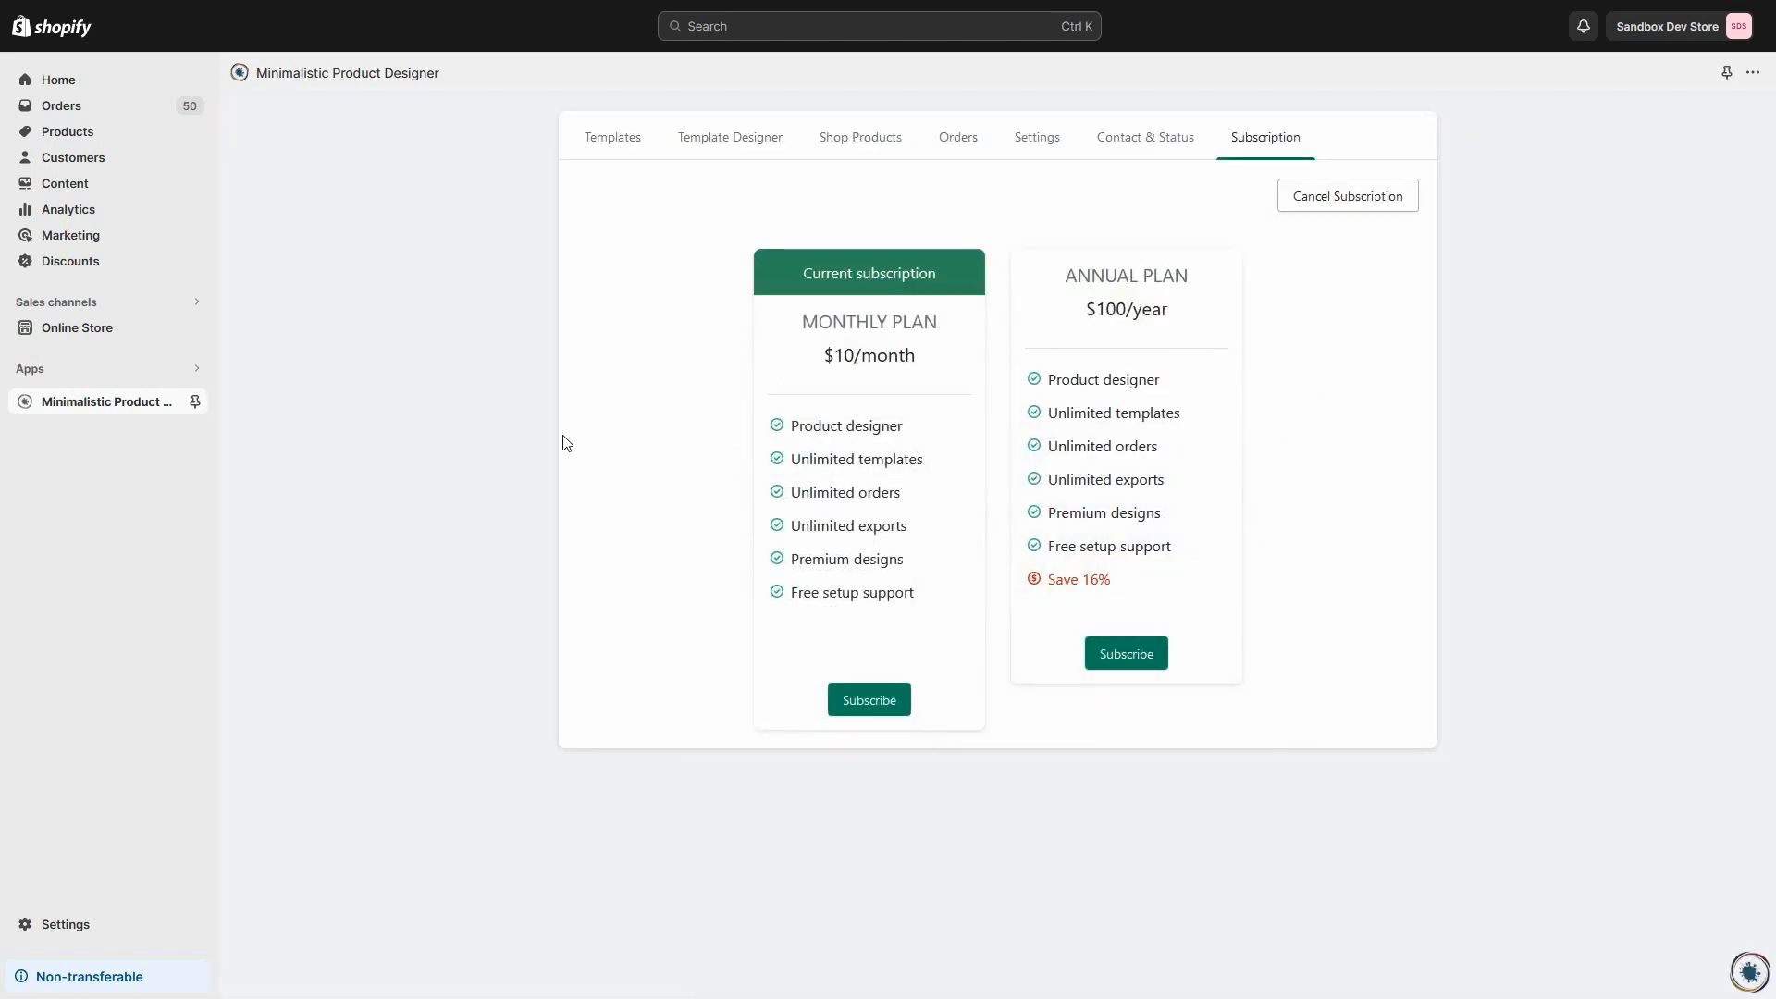
# Step: Create a new product template titled "Card"
pyautogui.click(616, 141)
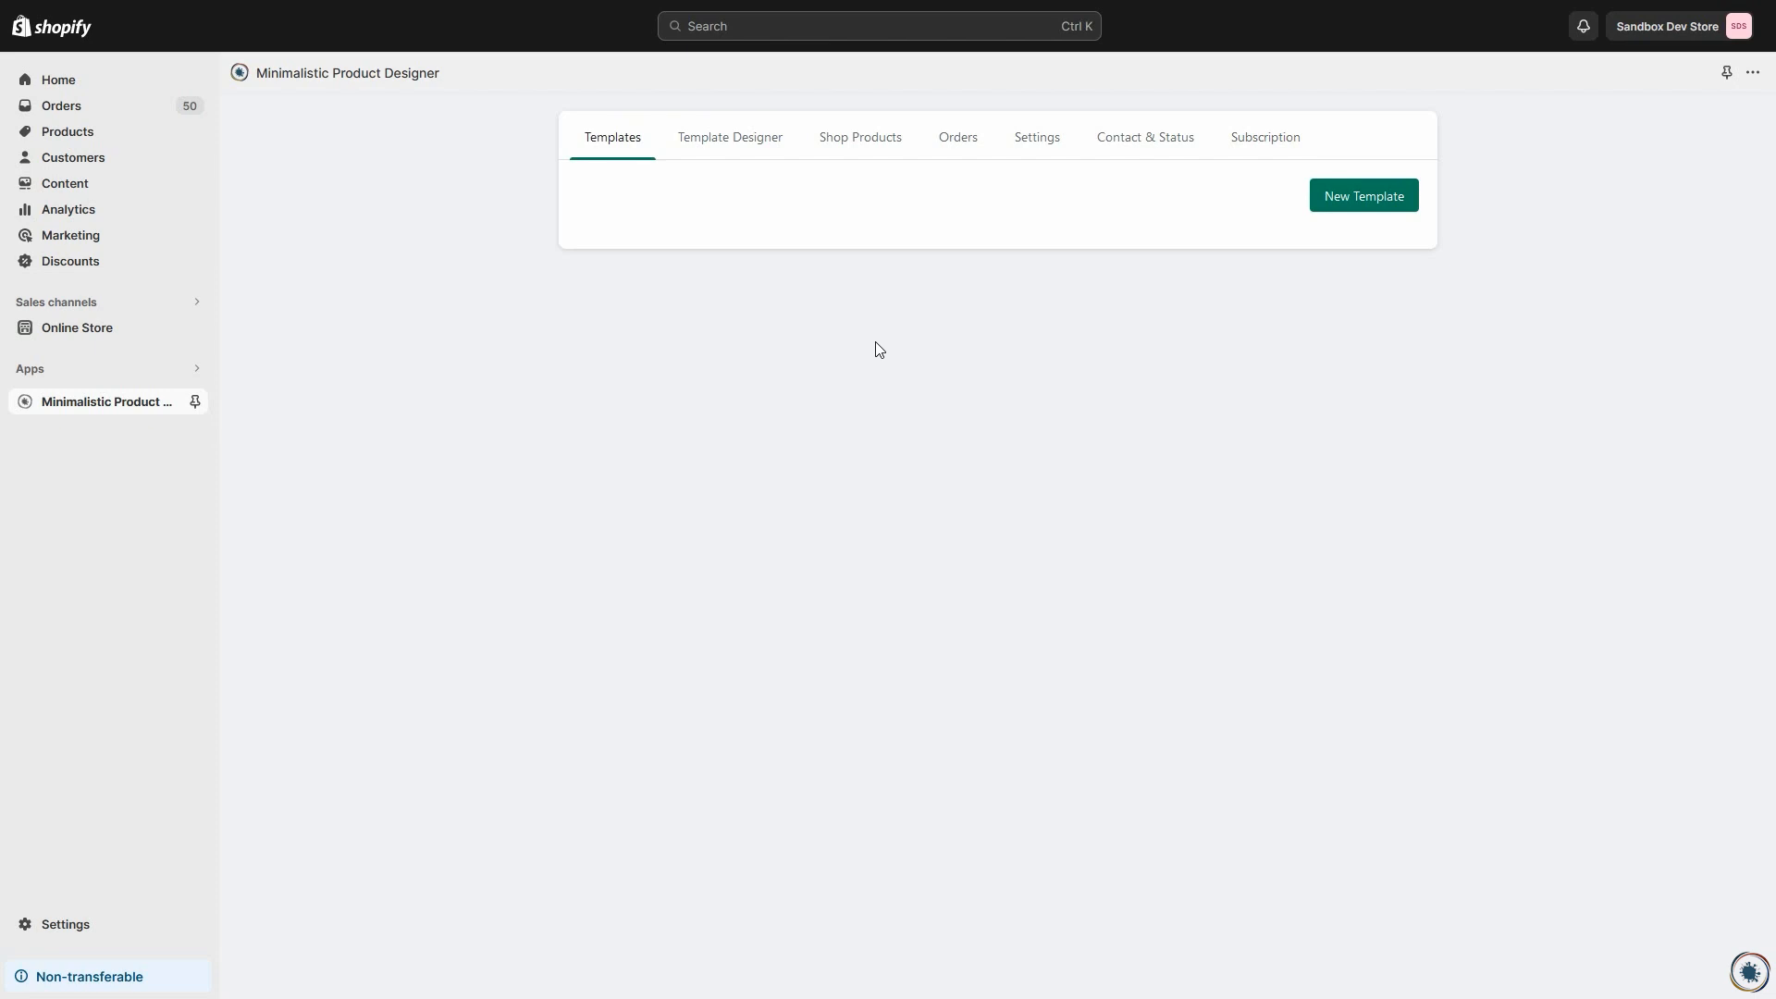
pyautogui.click(1383, 208)
pyautogui.click(847, 545)
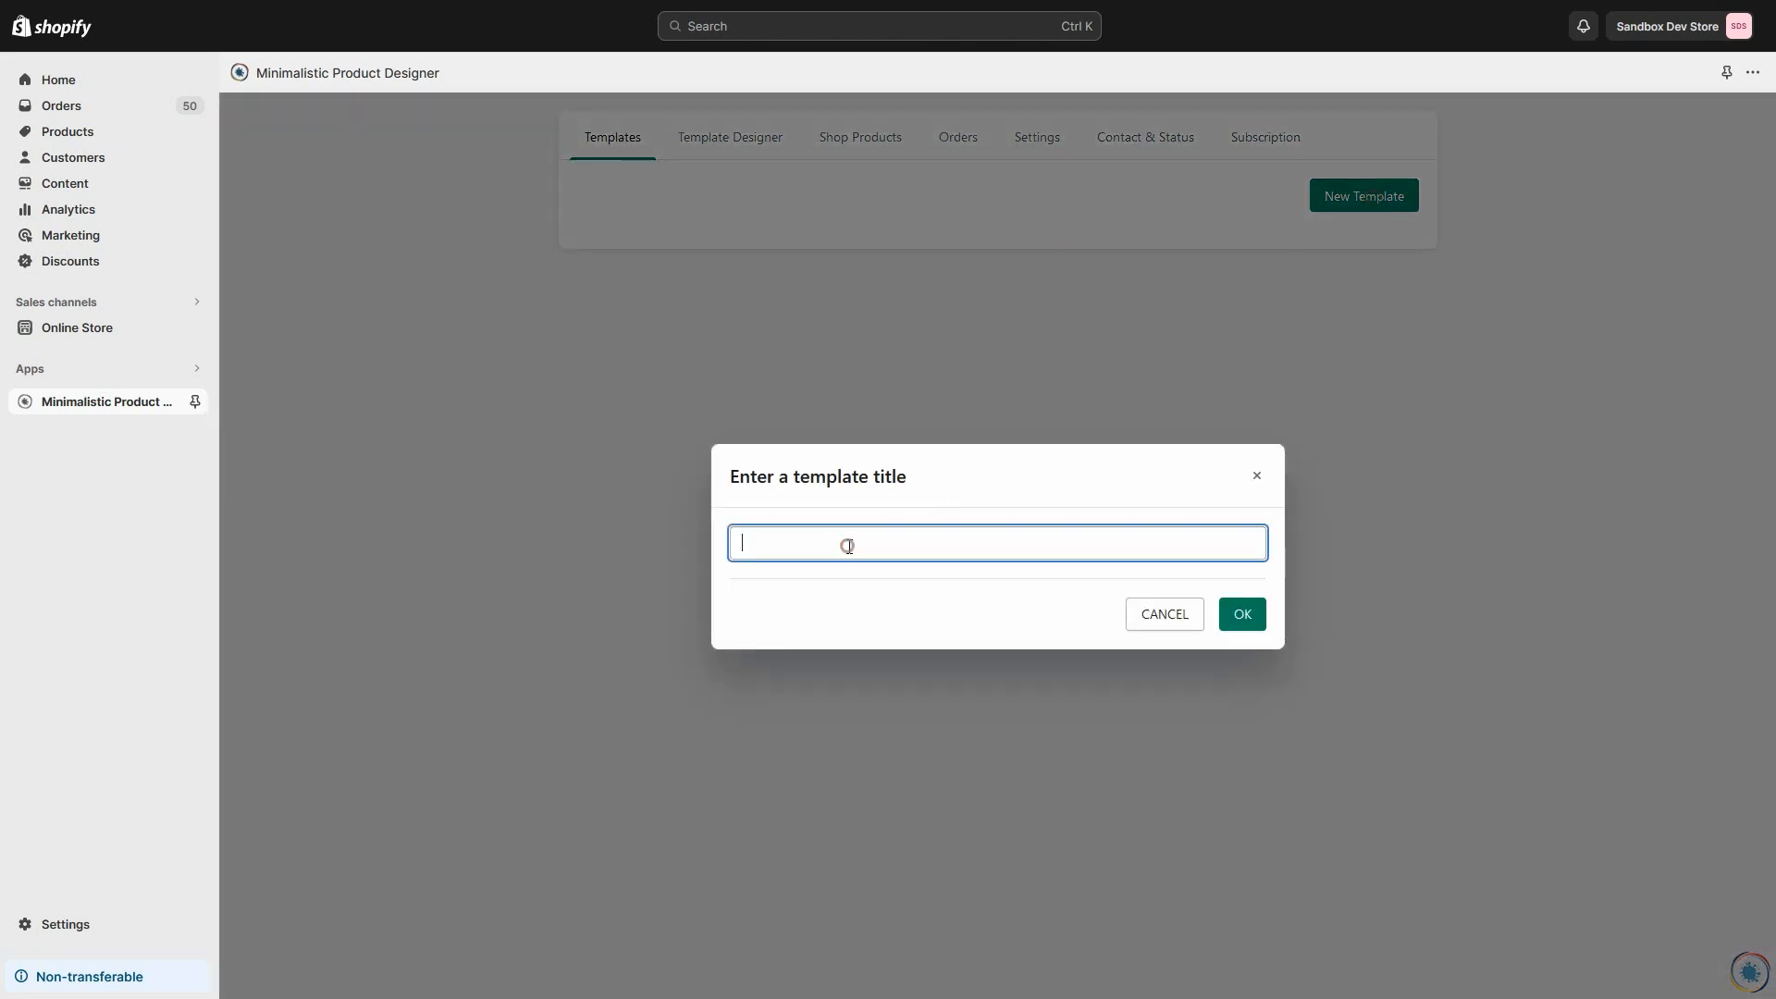
pyautogui.write('Card')
pyautogui.click(1230, 618)
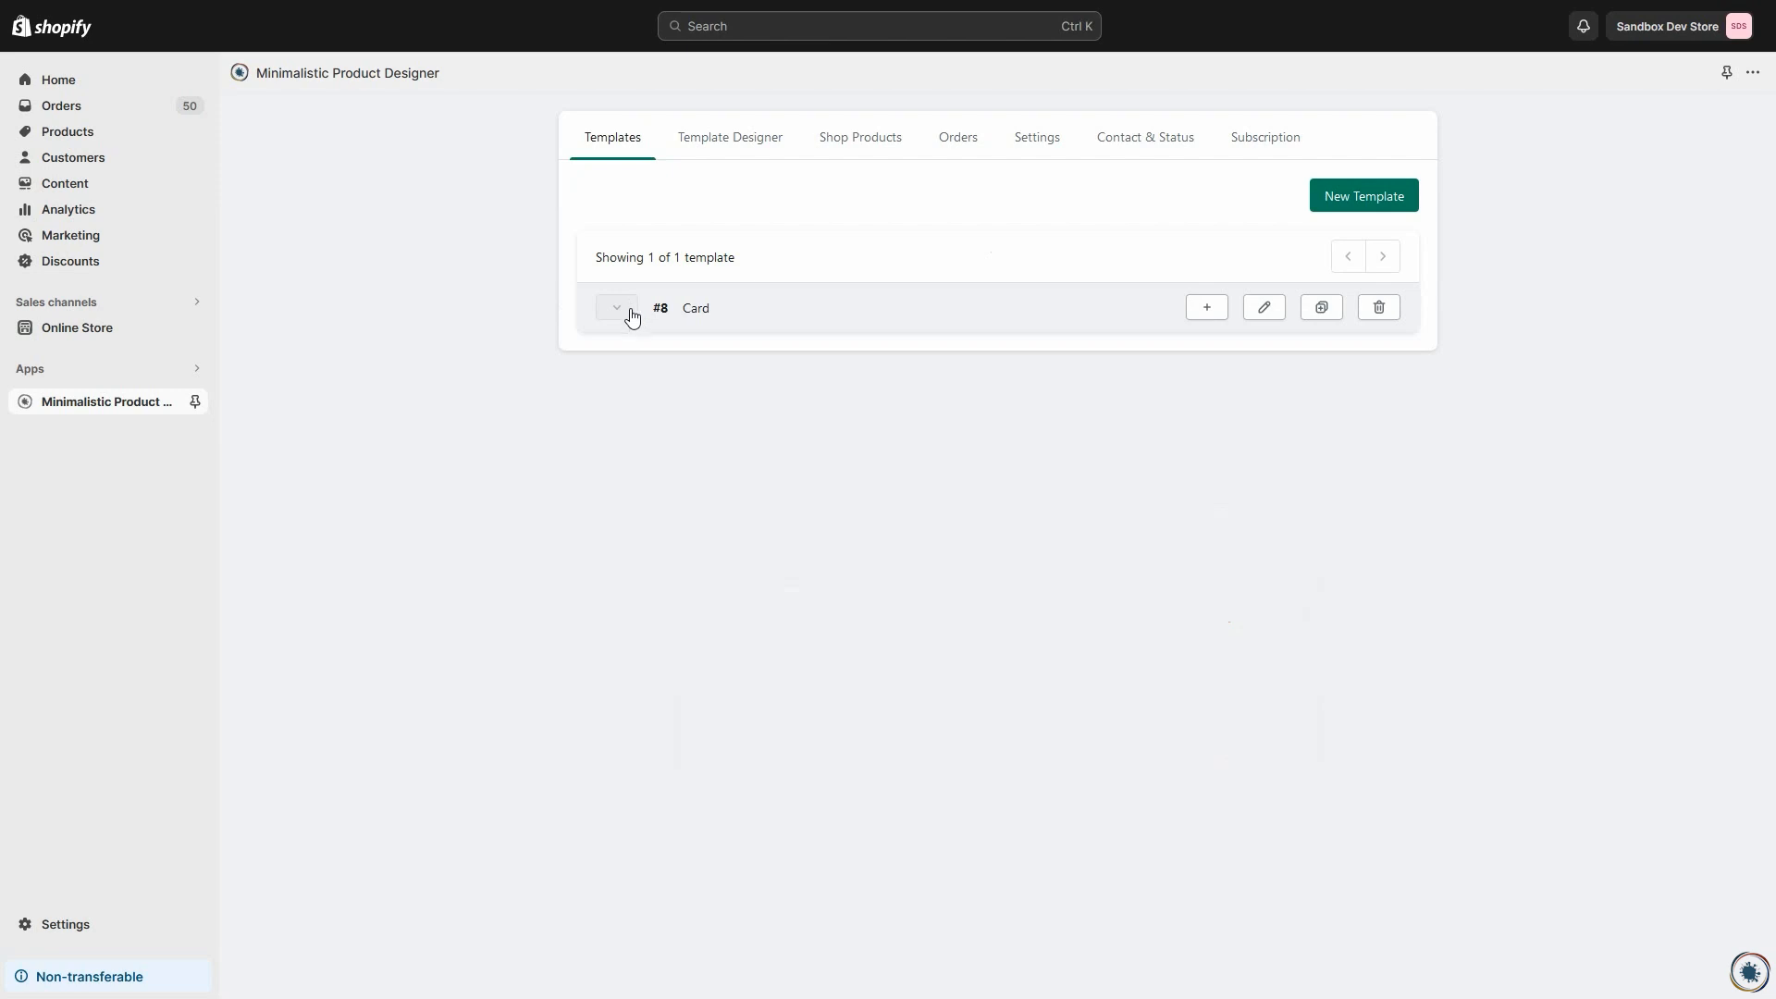
# Step: Add a view titled "red" to the Card template
pyautogui.click(1207, 308)
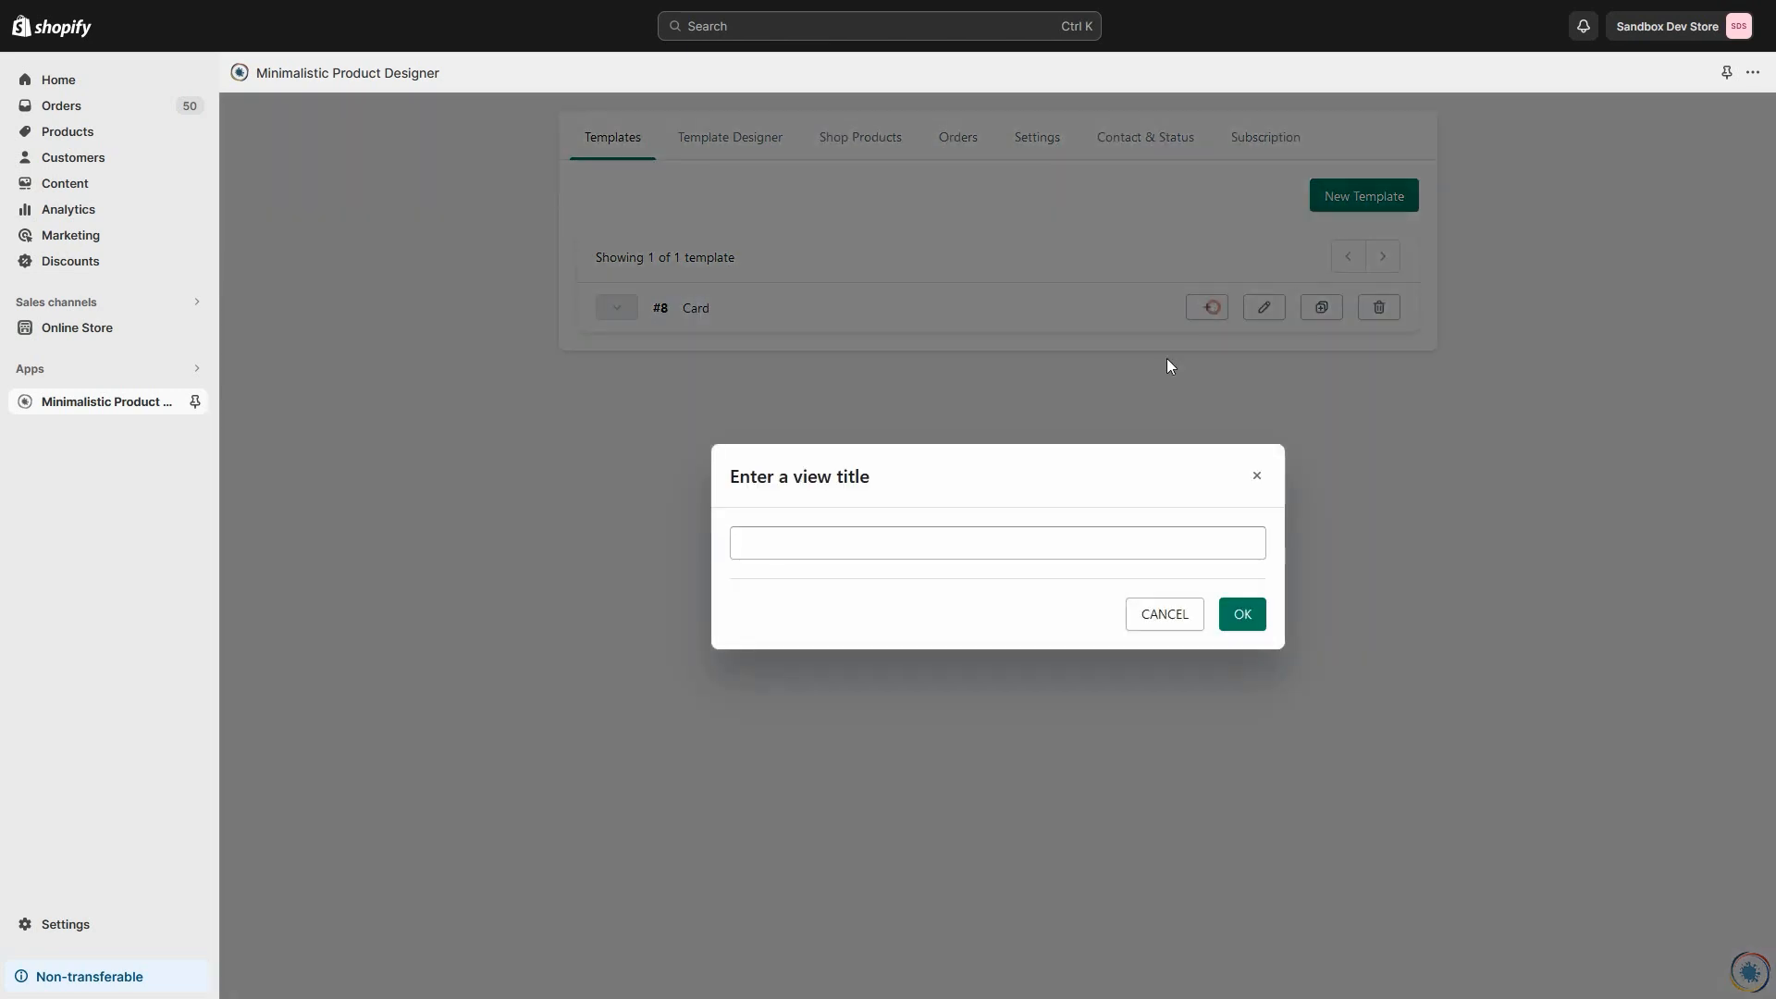
pyautogui.click(859, 544)
pyautogui.write('asd')
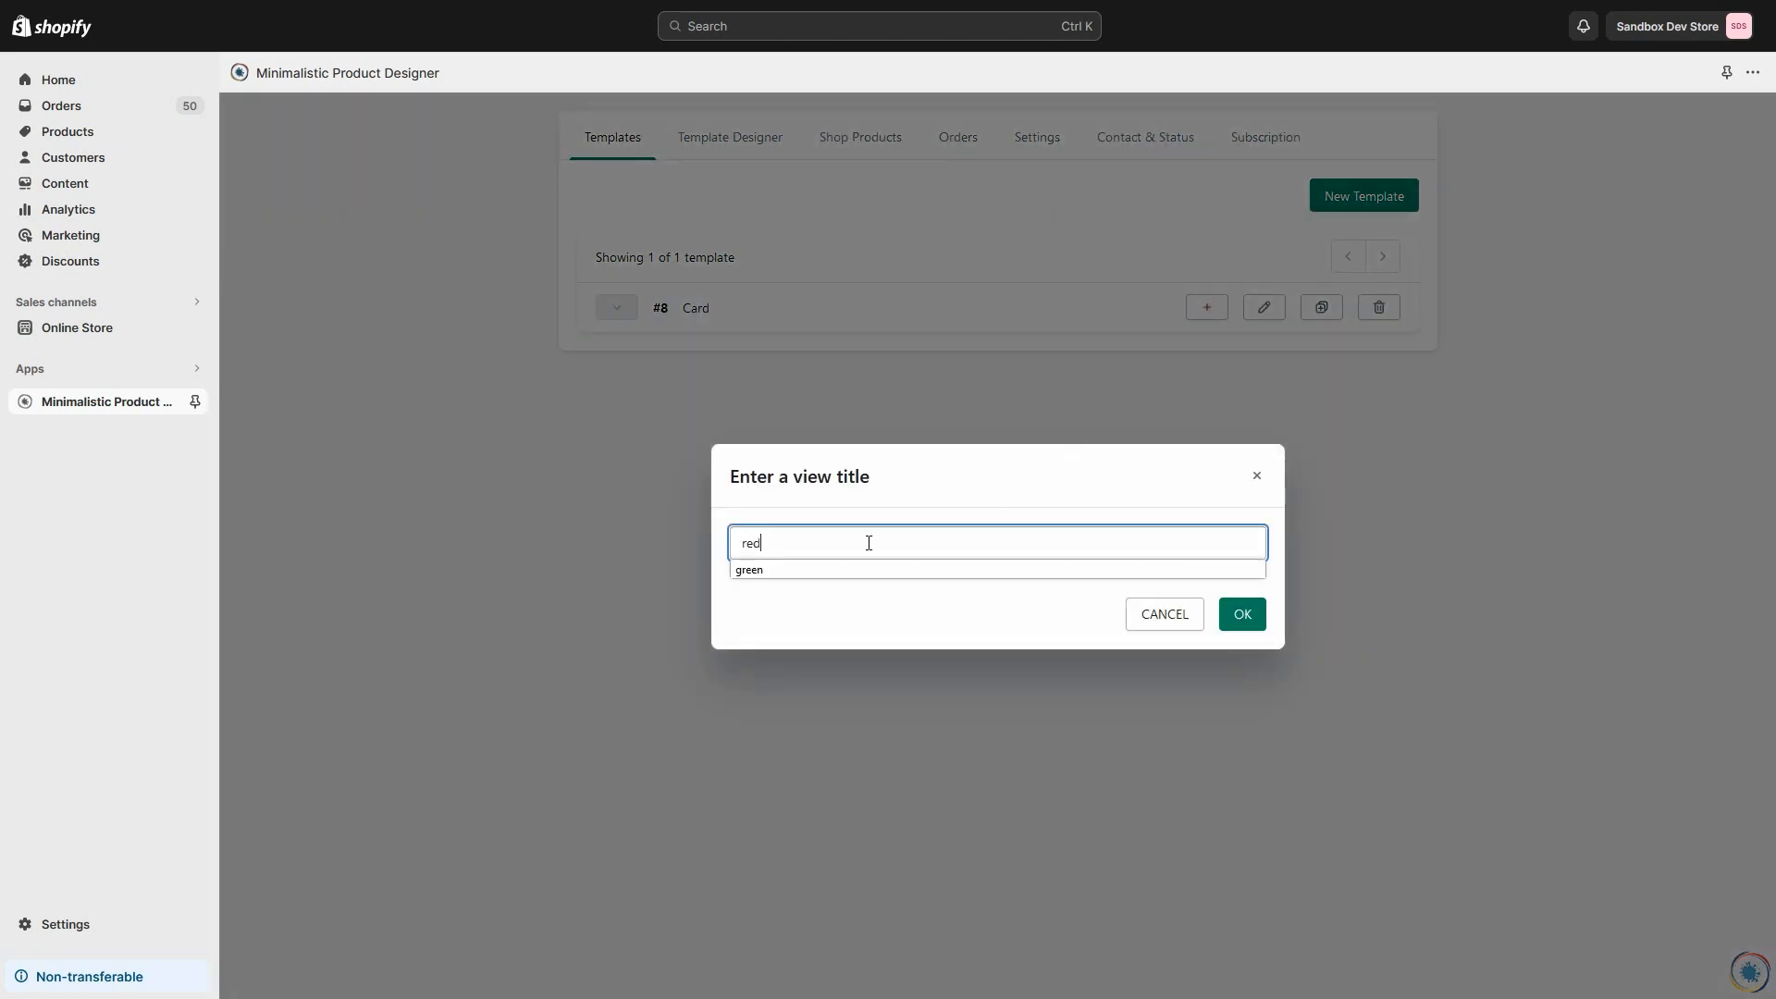
pyautogui.click(1251, 612)
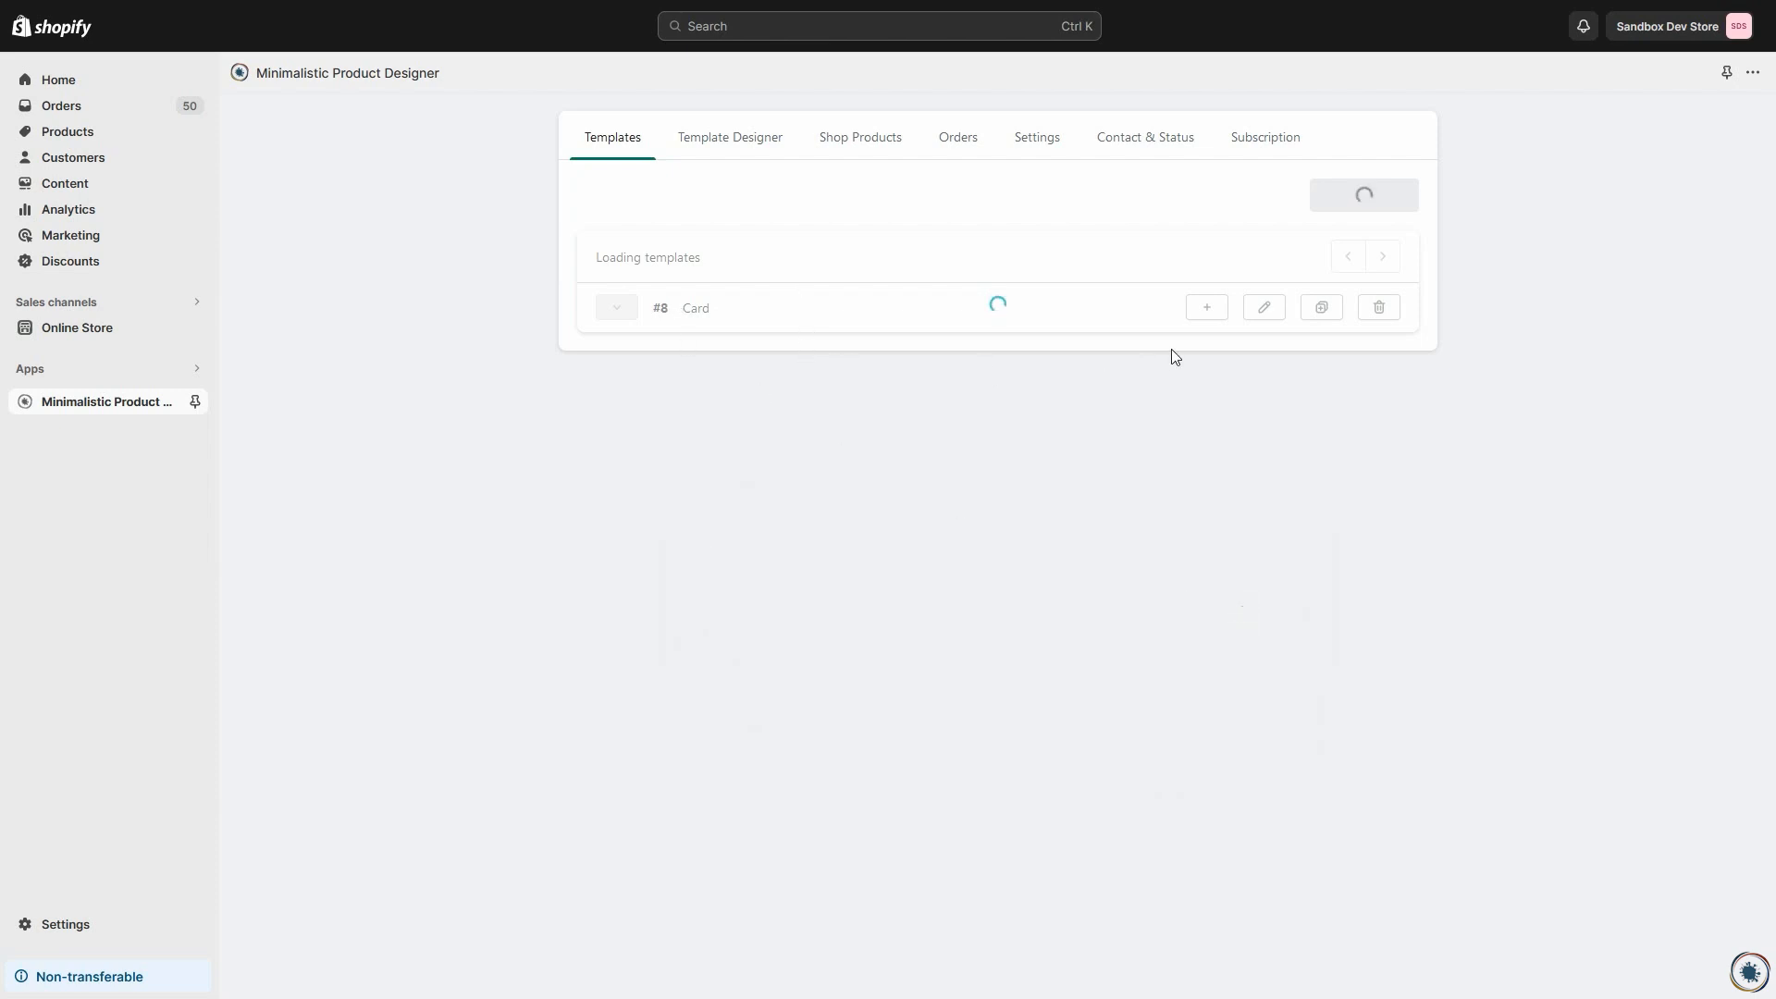
# Step: Add a second view titled "green" to the Card template
pyautogui.click(1207, 307)
pyautogui.click(801, 546)
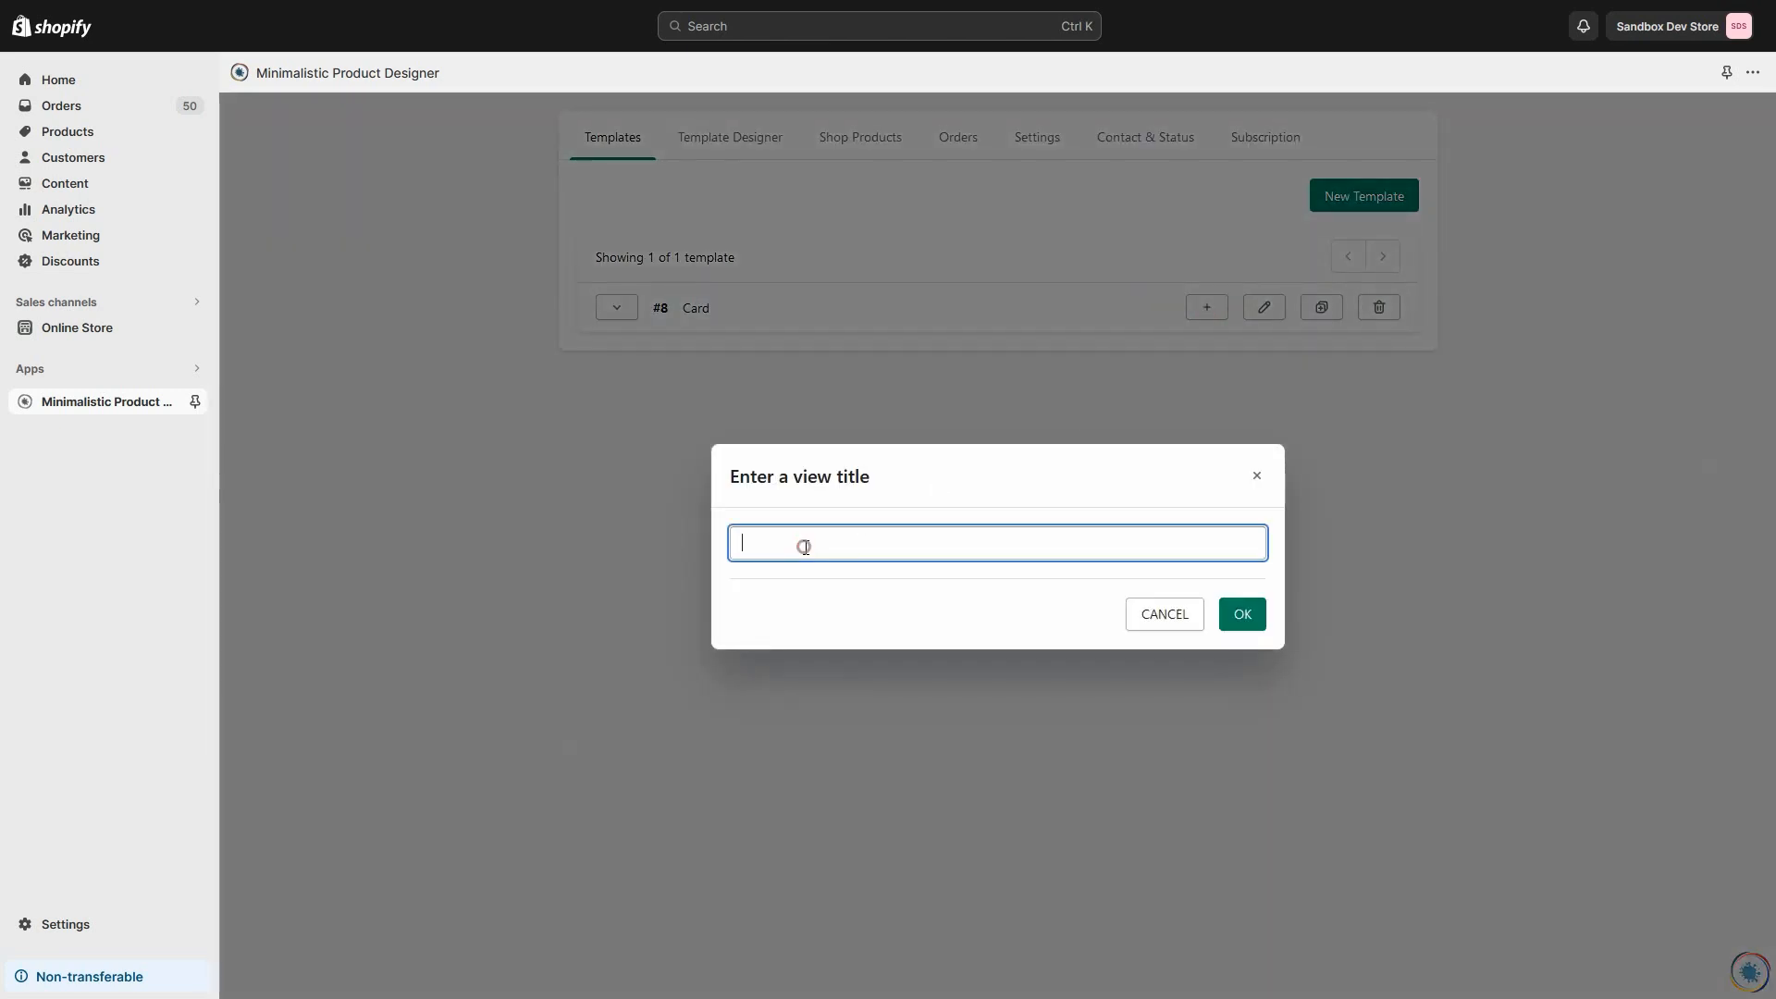
pyautogui.write('green')
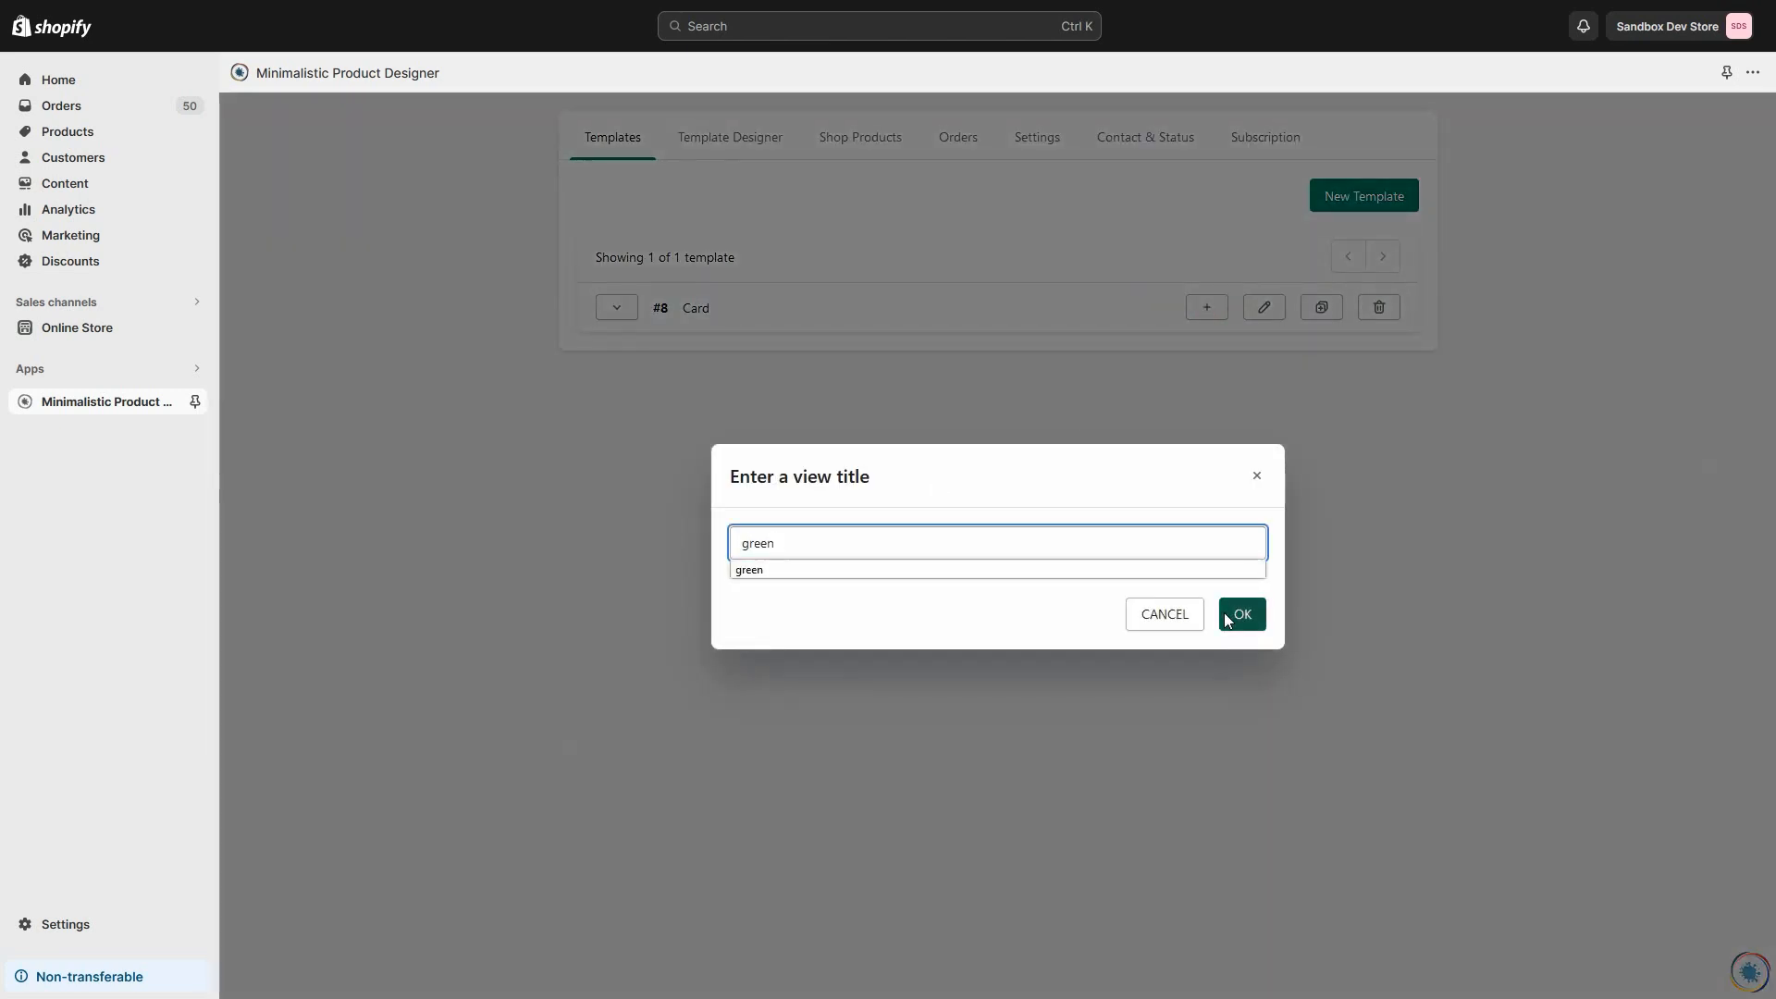
pyautogui.click(1224, 612)
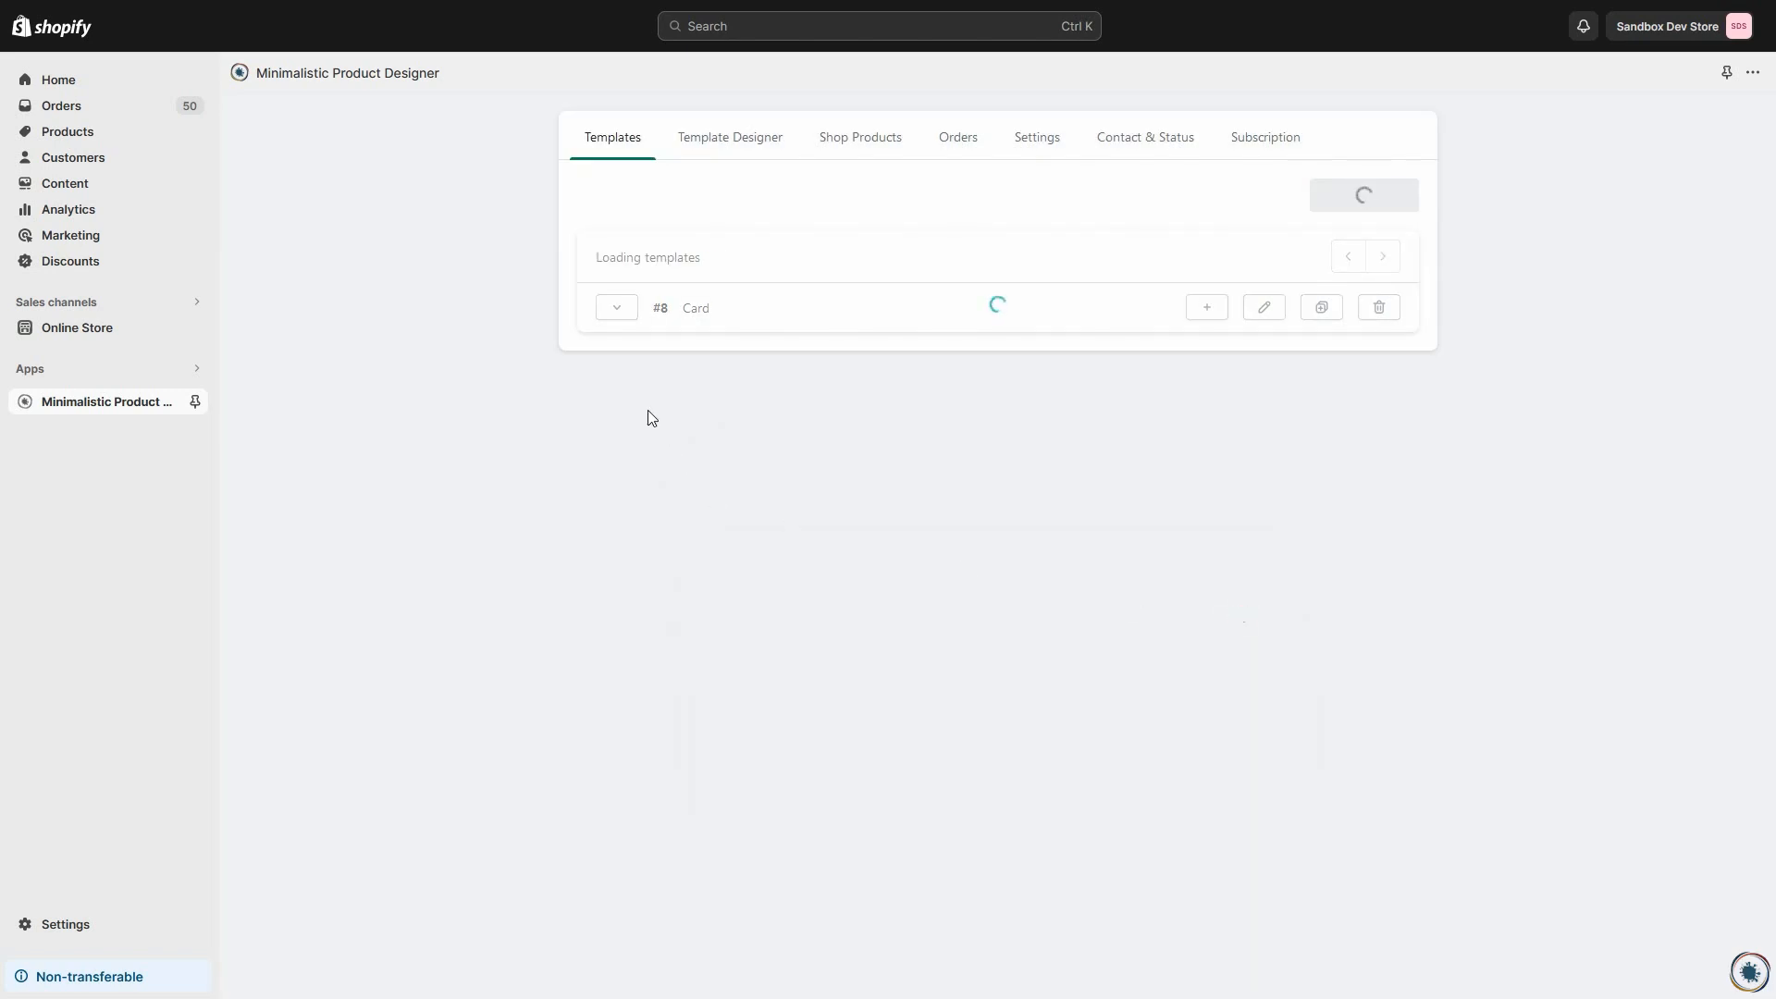
# Step: Open the Card template's red view for editing and upload red.png as its image
pyautogui.click(617, 309)
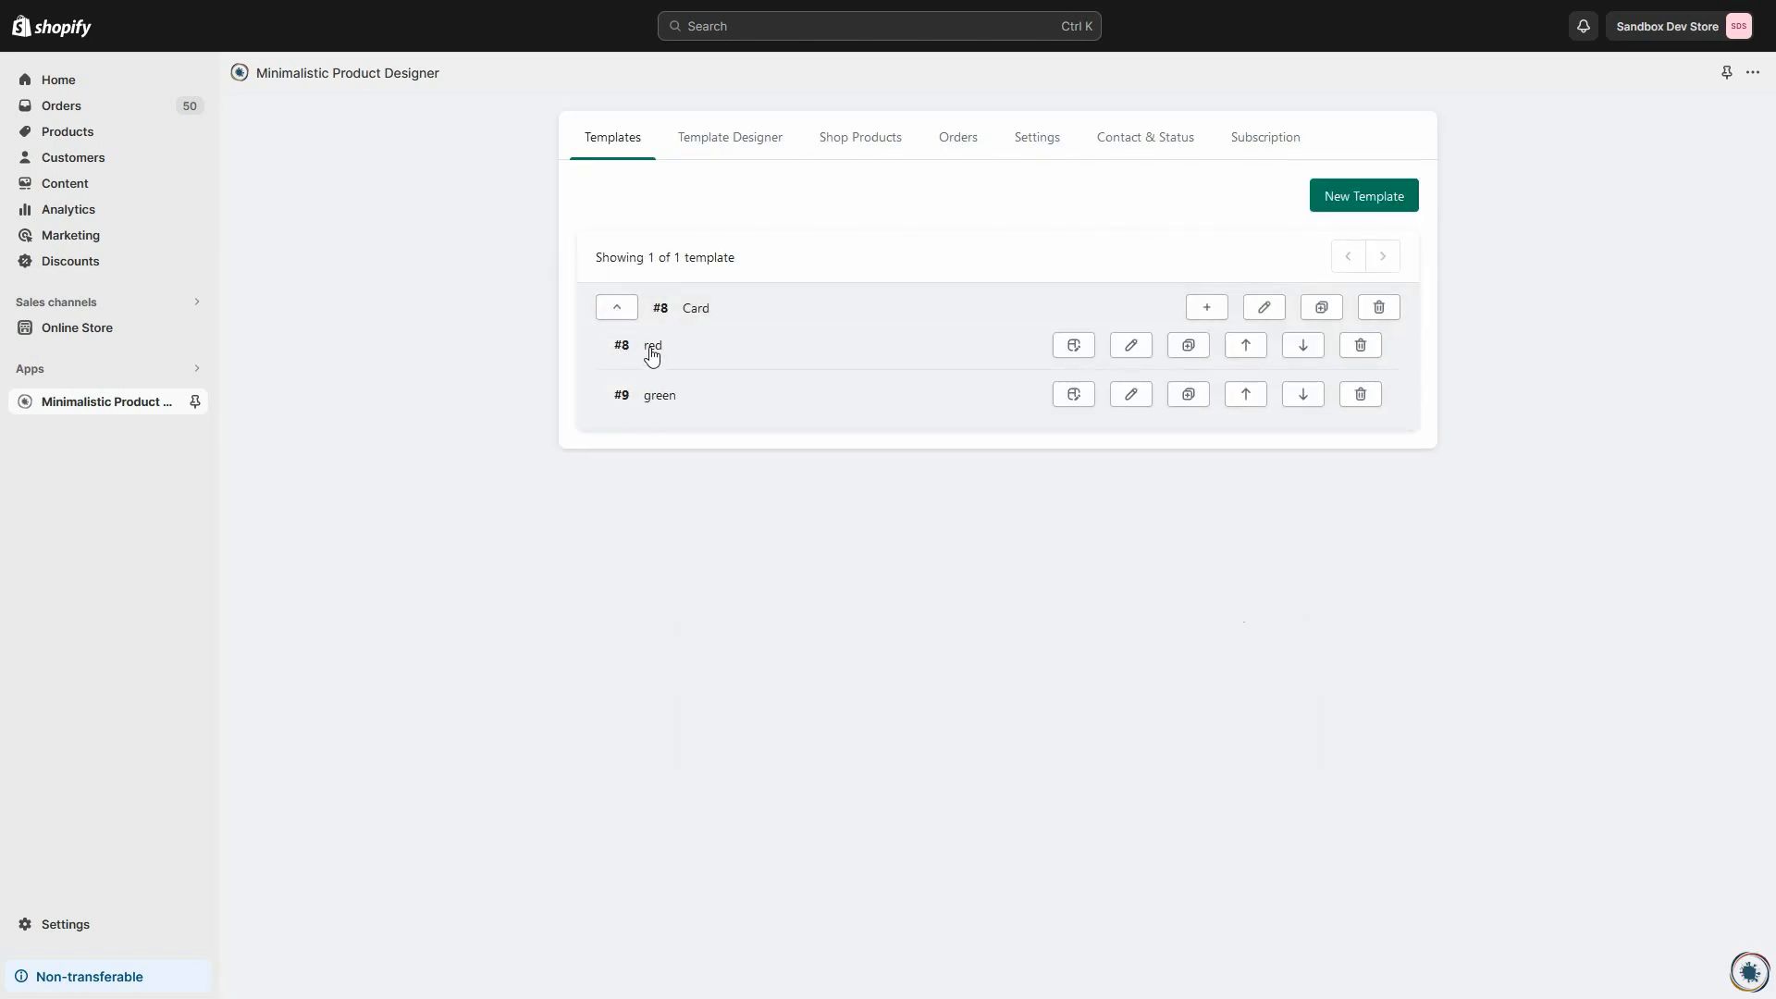
pyautogui.click(1074, 346)
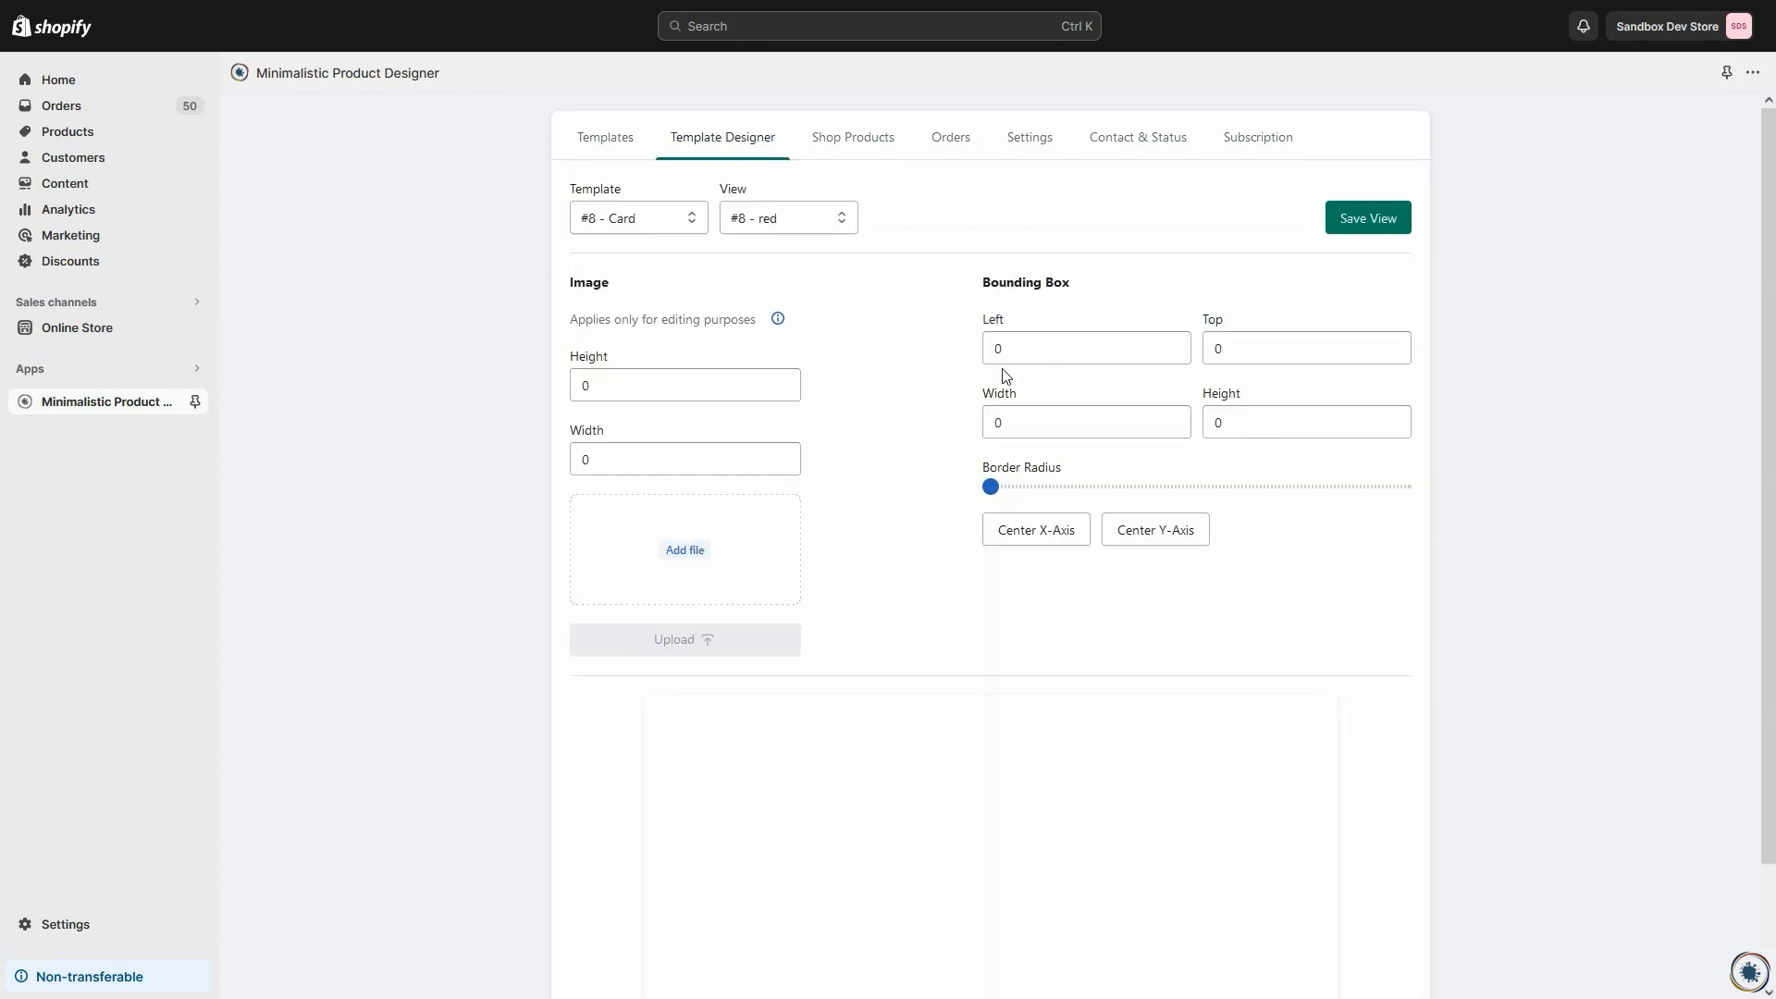
pyautogui.click(721, 568)
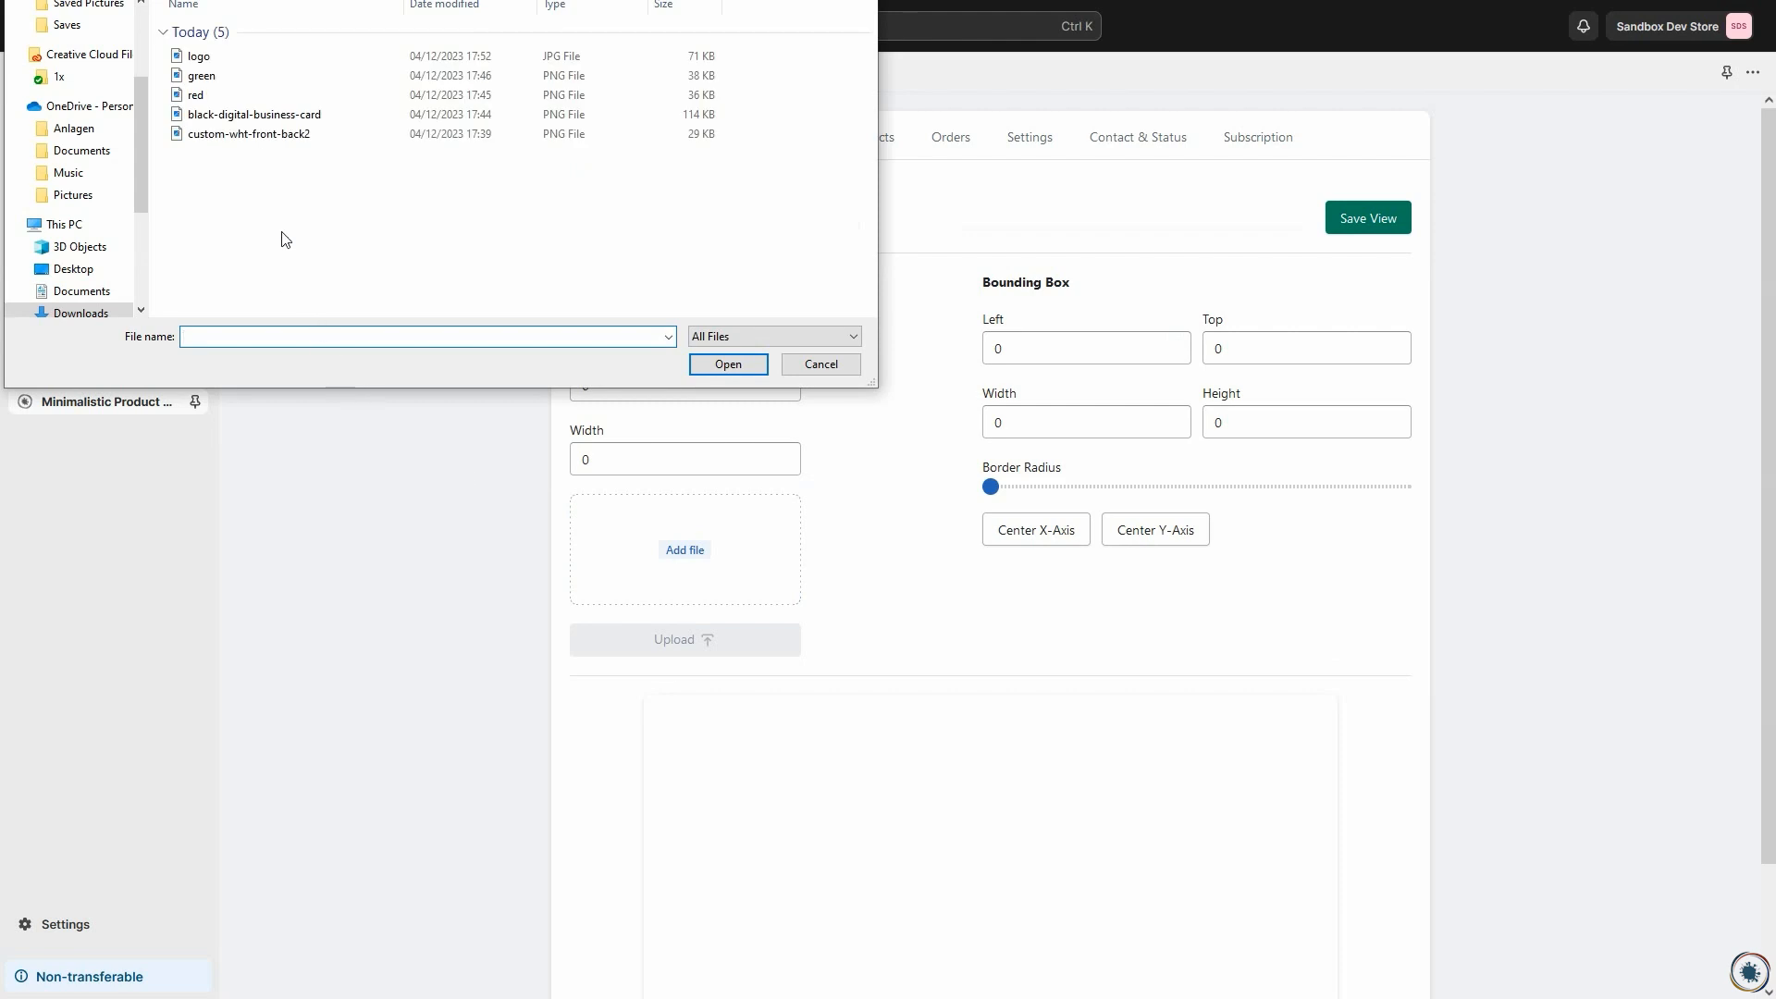
pyautogui.doubleClick(211, 94)
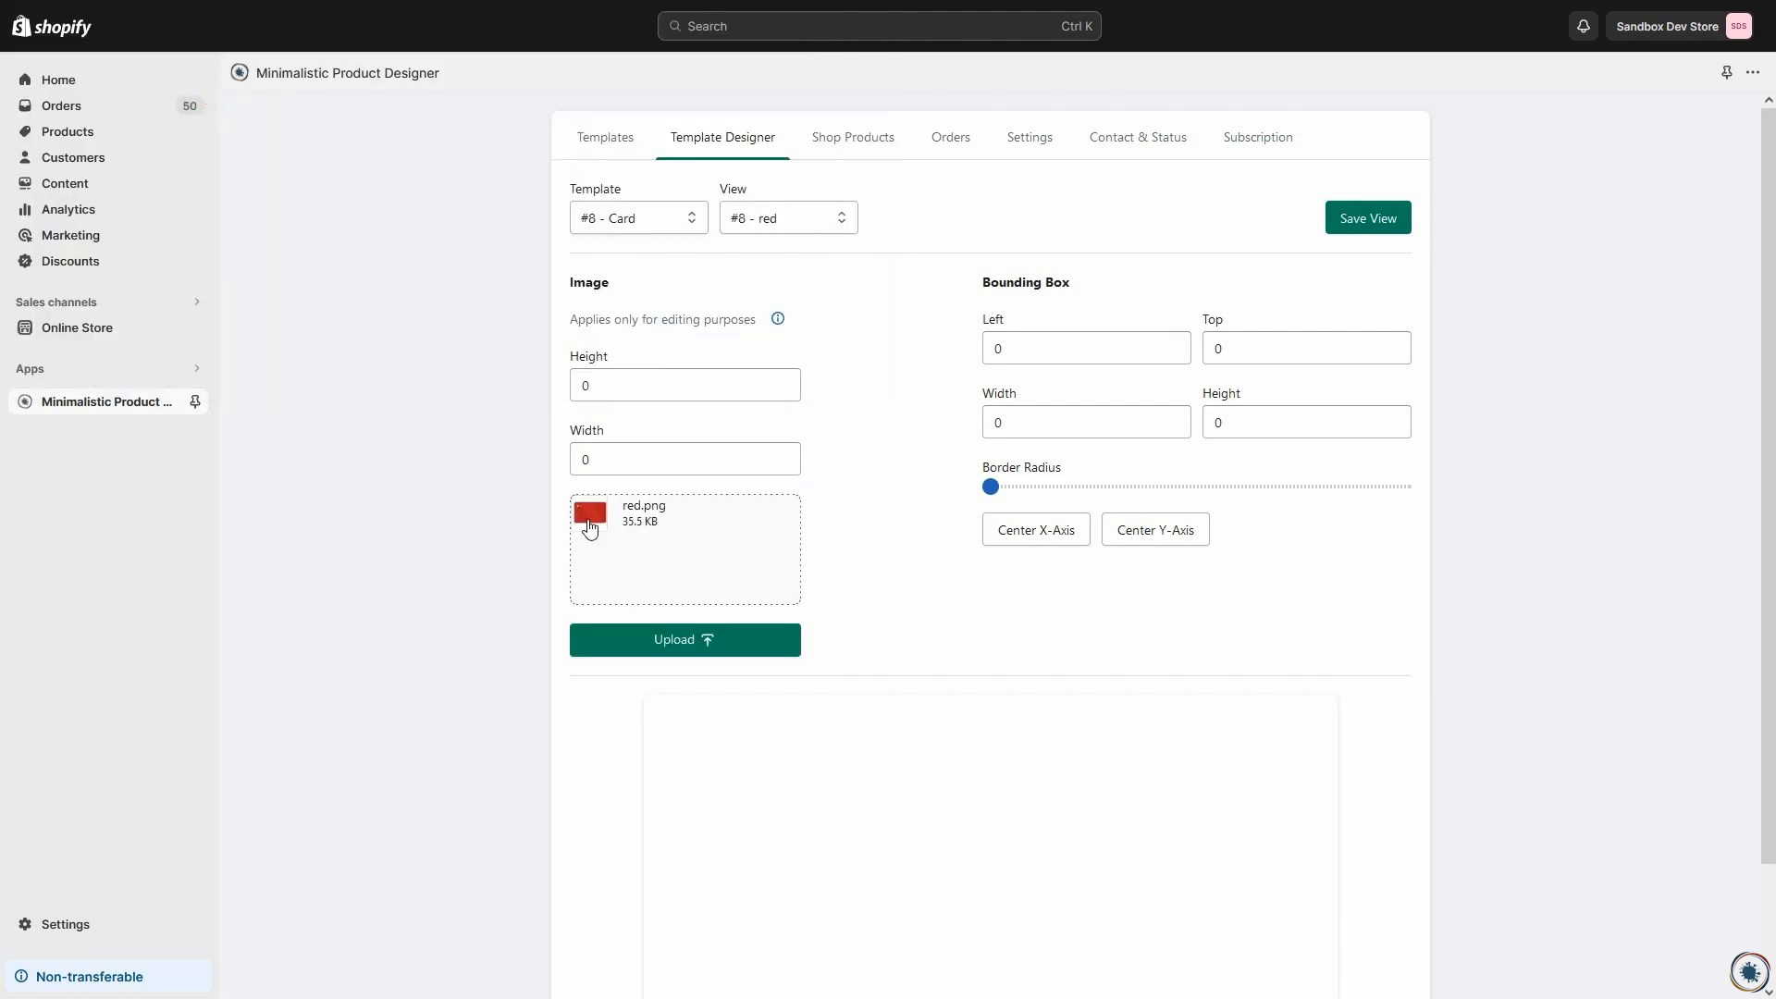
pyautogui.click(662, 640)
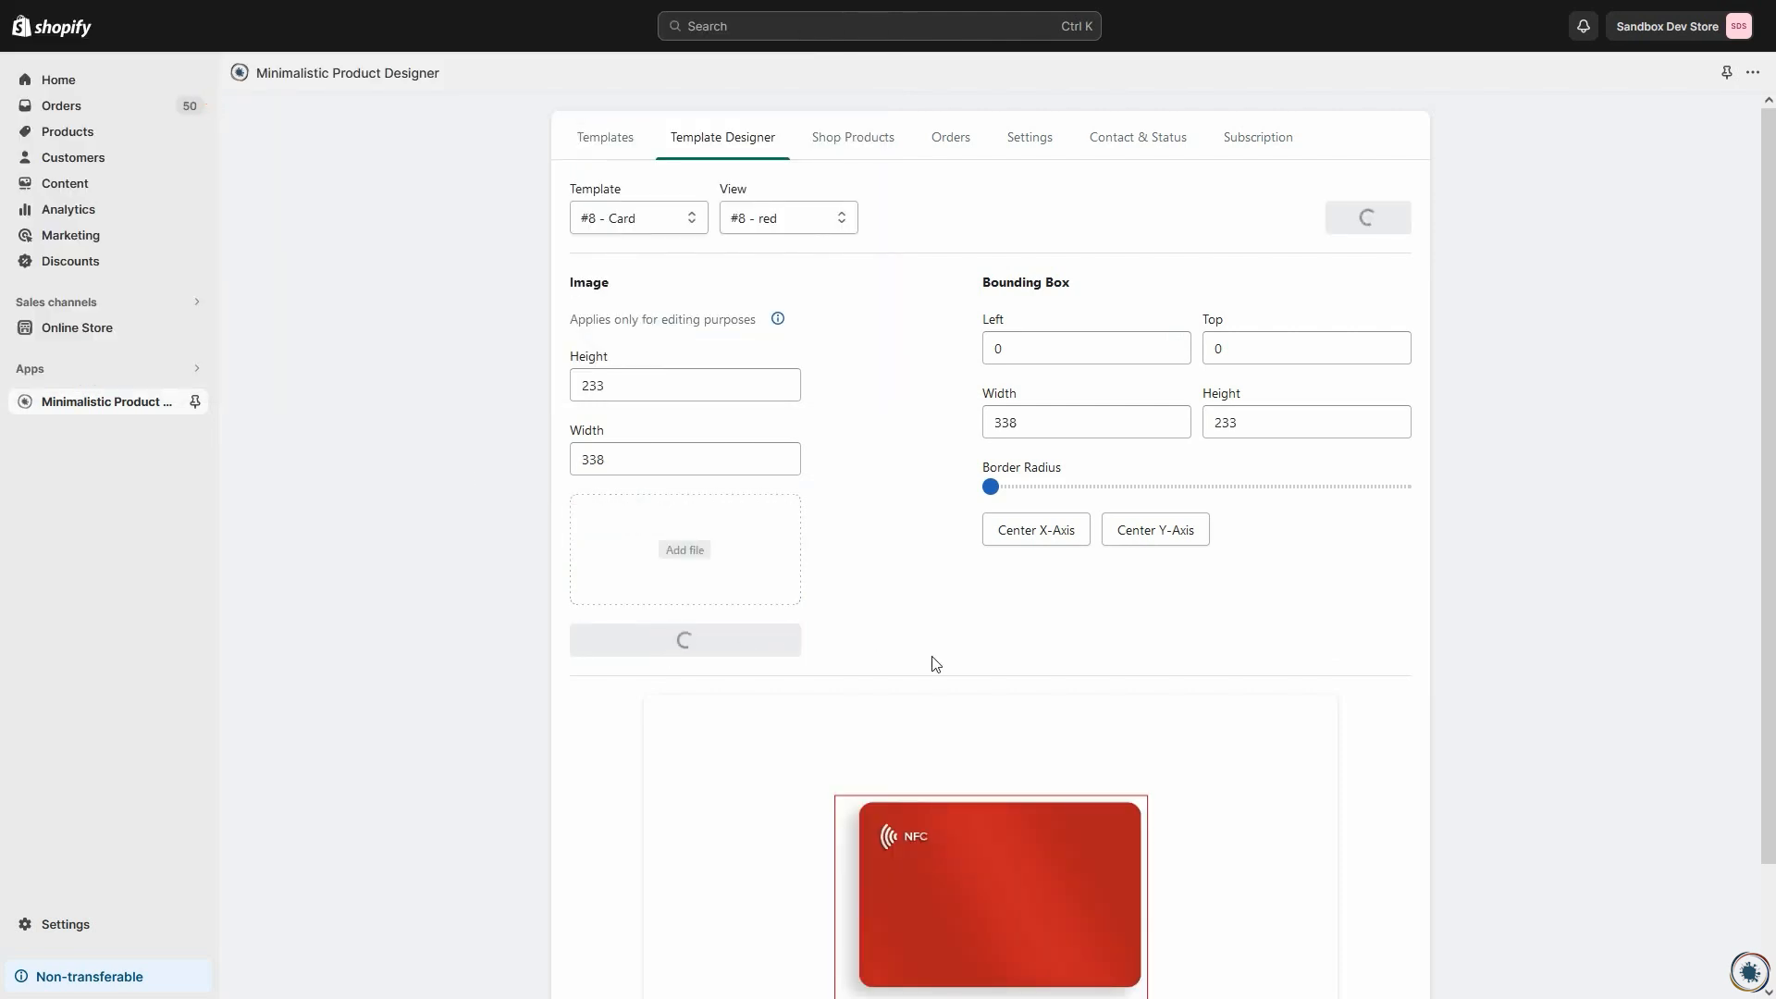
# Step: Set the width of the red view's bounding box to 286
pyautogui.scroll(-2, 935, 663)
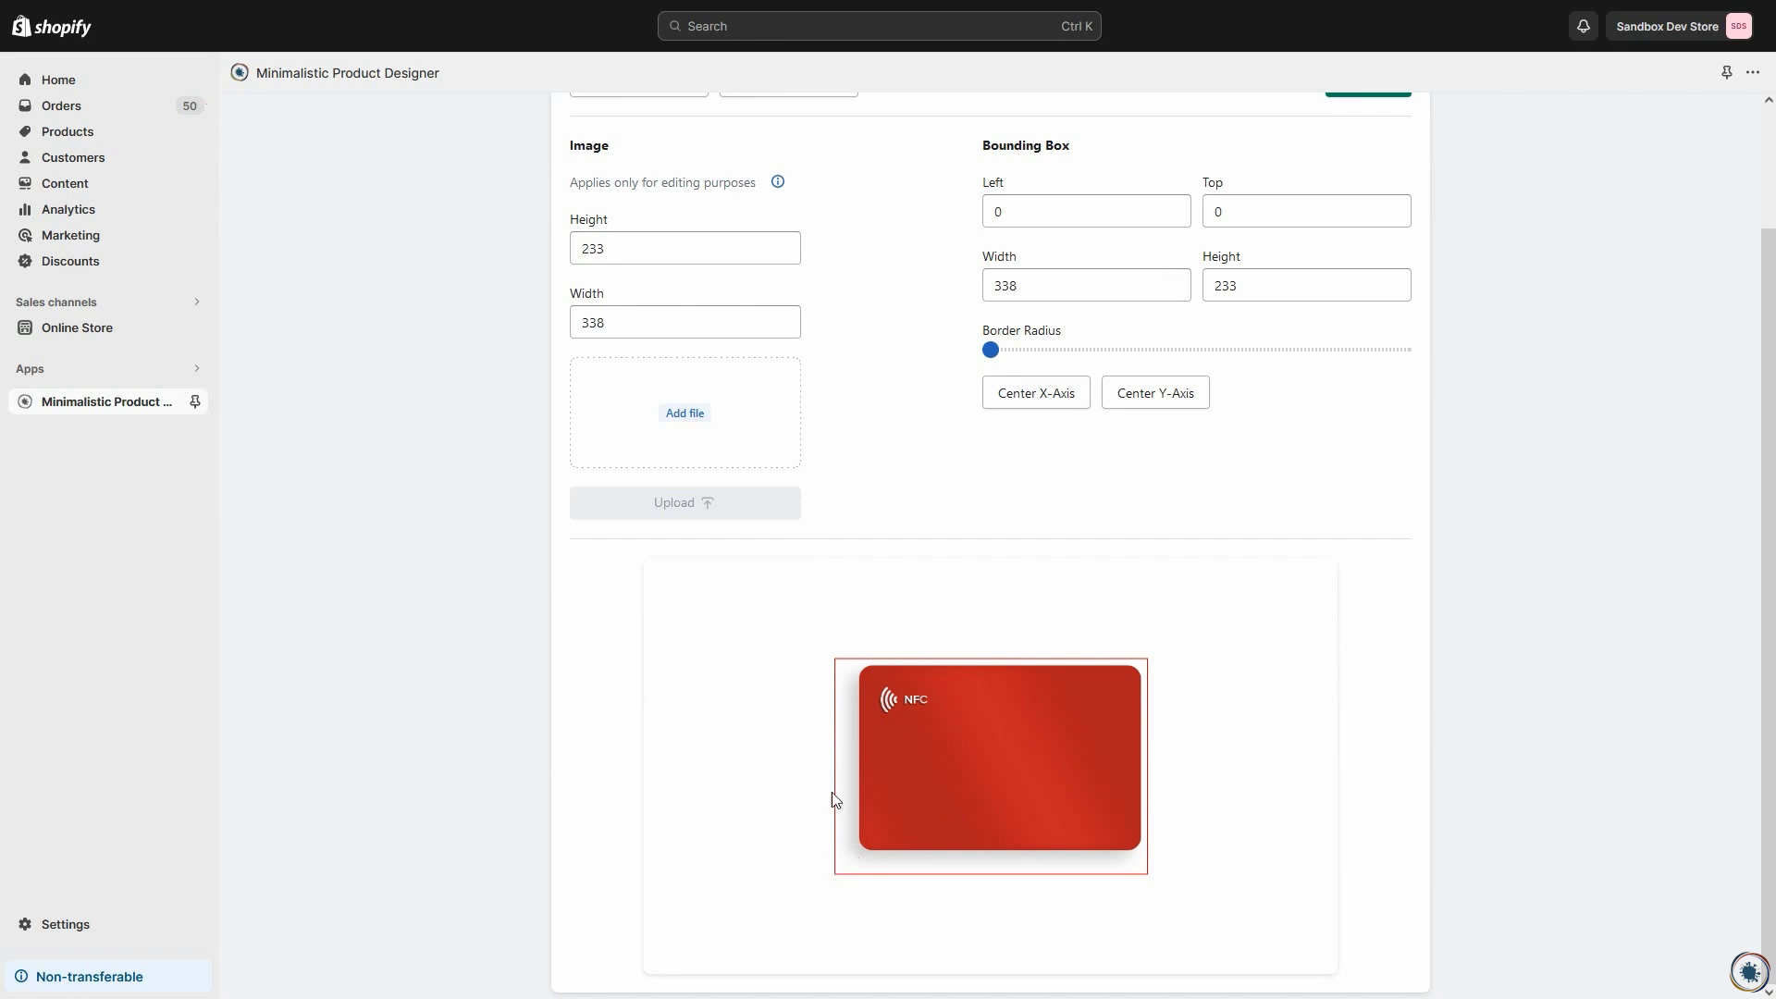
pyautogui.click(1050, 294)
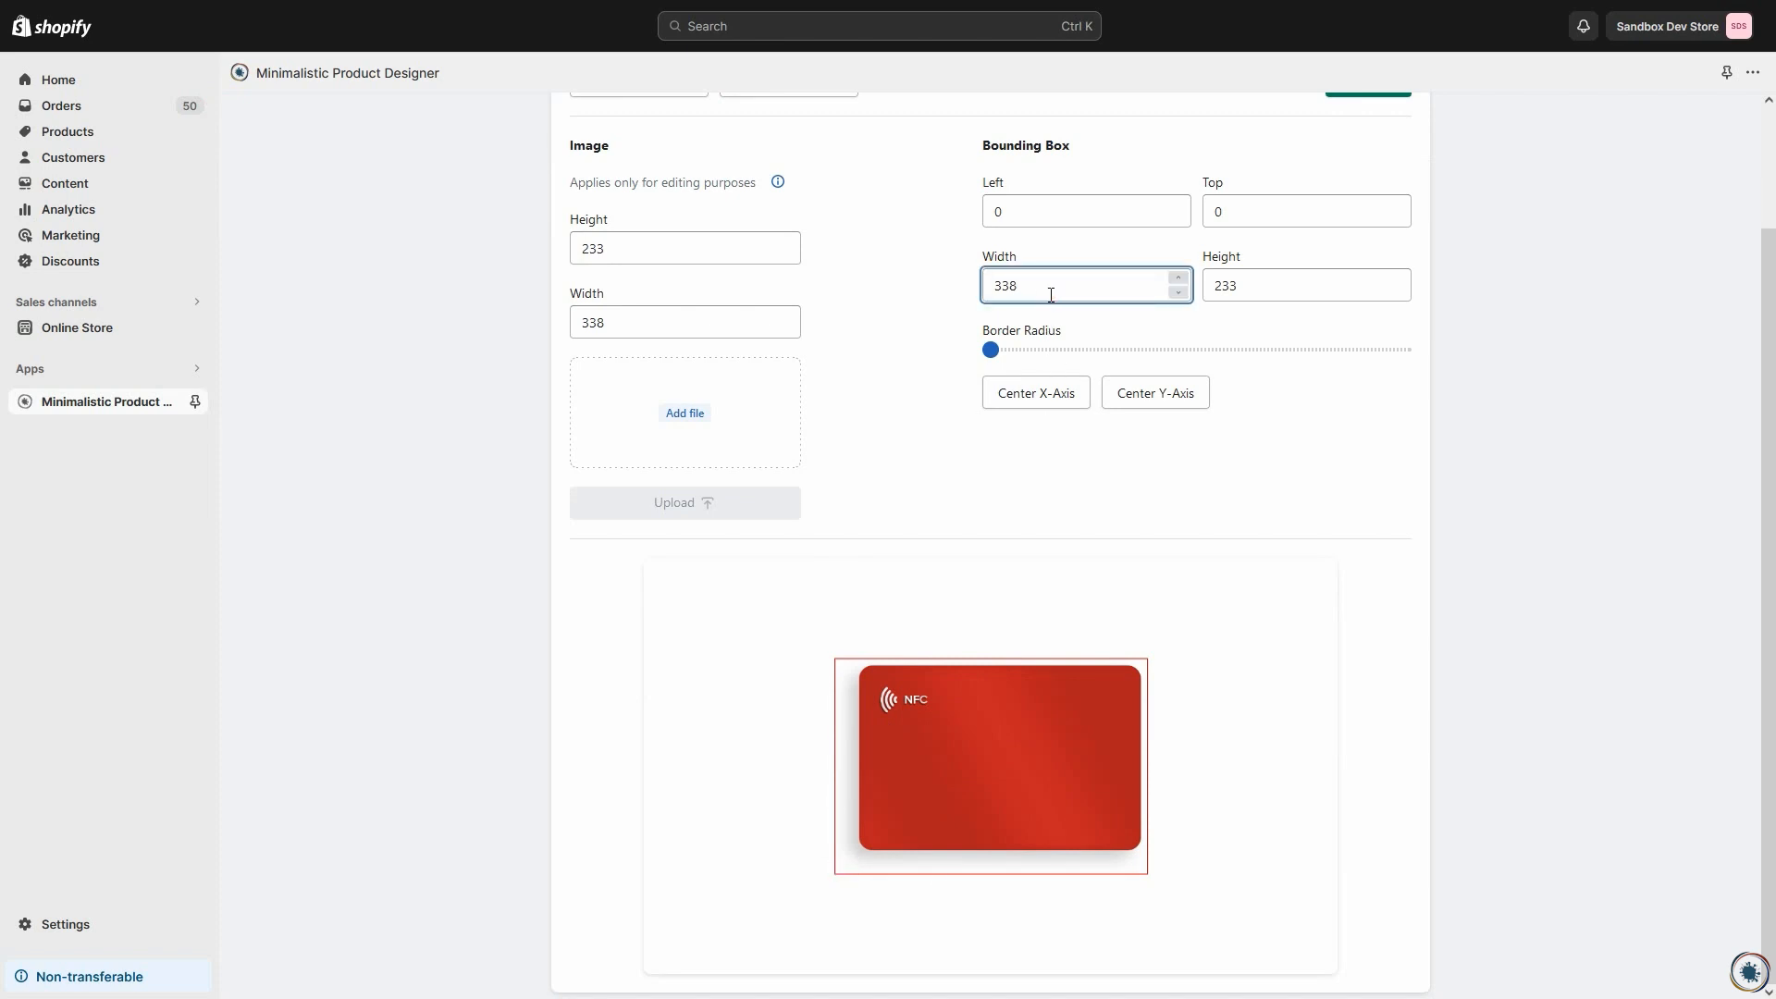
pyautogui.press('Down')
pyautogui.press('Down')
pyautogui.press('Down')
pyautogui.press('Down')
pyautogui.press('Down')
pyautogui.press('Down')
pyautogui.press('Down')
pyautogui.press('Down')
pyautogui.press('Down')
pyautogui.press('Down')
pyautogui.press('Down')
pyautogui.press('Down')
pyautogui.press('Down')
pyautogui.press('Down')
pyautogui.press('Down')
pyautogui.press('Down')
pyautogui.press('Down')
pyautogui.press('Down')
pyautogui.press('Down')
pyautogui.press('Down')
# Step: Set the red view's bounding box height to 178 and center the box on the Y-axis
pyautogui.press('Down')
pyautogui.press('Down')
pyautogui.press('Down')
pyautogui.press('Down')
pyautogui.press('Down')
pyautogui.press('Down')
pyautogui.press('Down')
pyautogui.click(1269, 277)
pyautogui.press('Down')
pyautogui.press('Down')
pyautogui.press('Down')
pyautogui.press('Down')
pyautogui.press('Down')
pyautogui.press('Down')
pyautogui.press('Down')
pyautogui.press('Down')
pyautogui.press('Down')
pyautogui.press('Down')
pyautogui.press('Down')
pyautogui.press('Down')
pyautogui.press('Down')
pyautogui.press('Down')
pyautogui.press('Down')
pyautogui.press('Down')
pyautogui.press('Down')
pyautogui.press('Down')
pyautogui.press('Down')
pyautogui.press('Down')
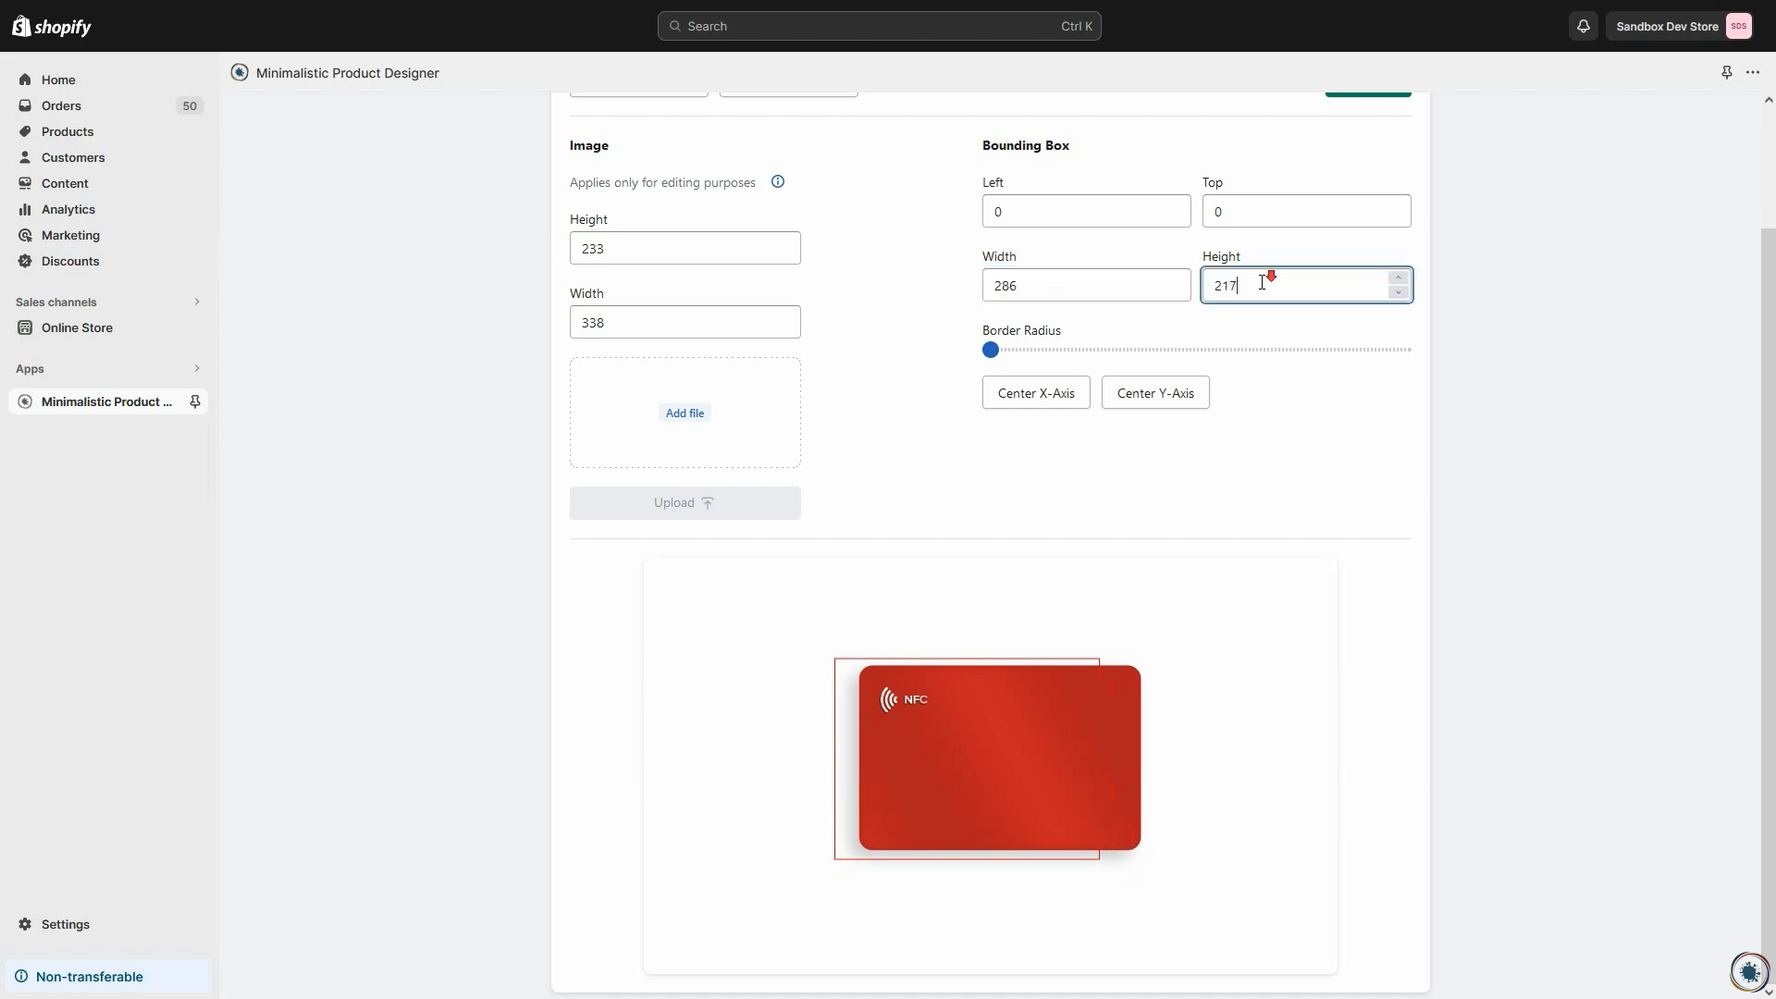
pyautogui.press('Down')
pyautogui.press('Down')
pyautogui.press('Down')
pyautogui.press('Down')
pyautogui.press('Down')
pyautogui.press('Down')
pyautogui.press('Down')
pyautogui.press('Down')
pyautogui.press('Down')
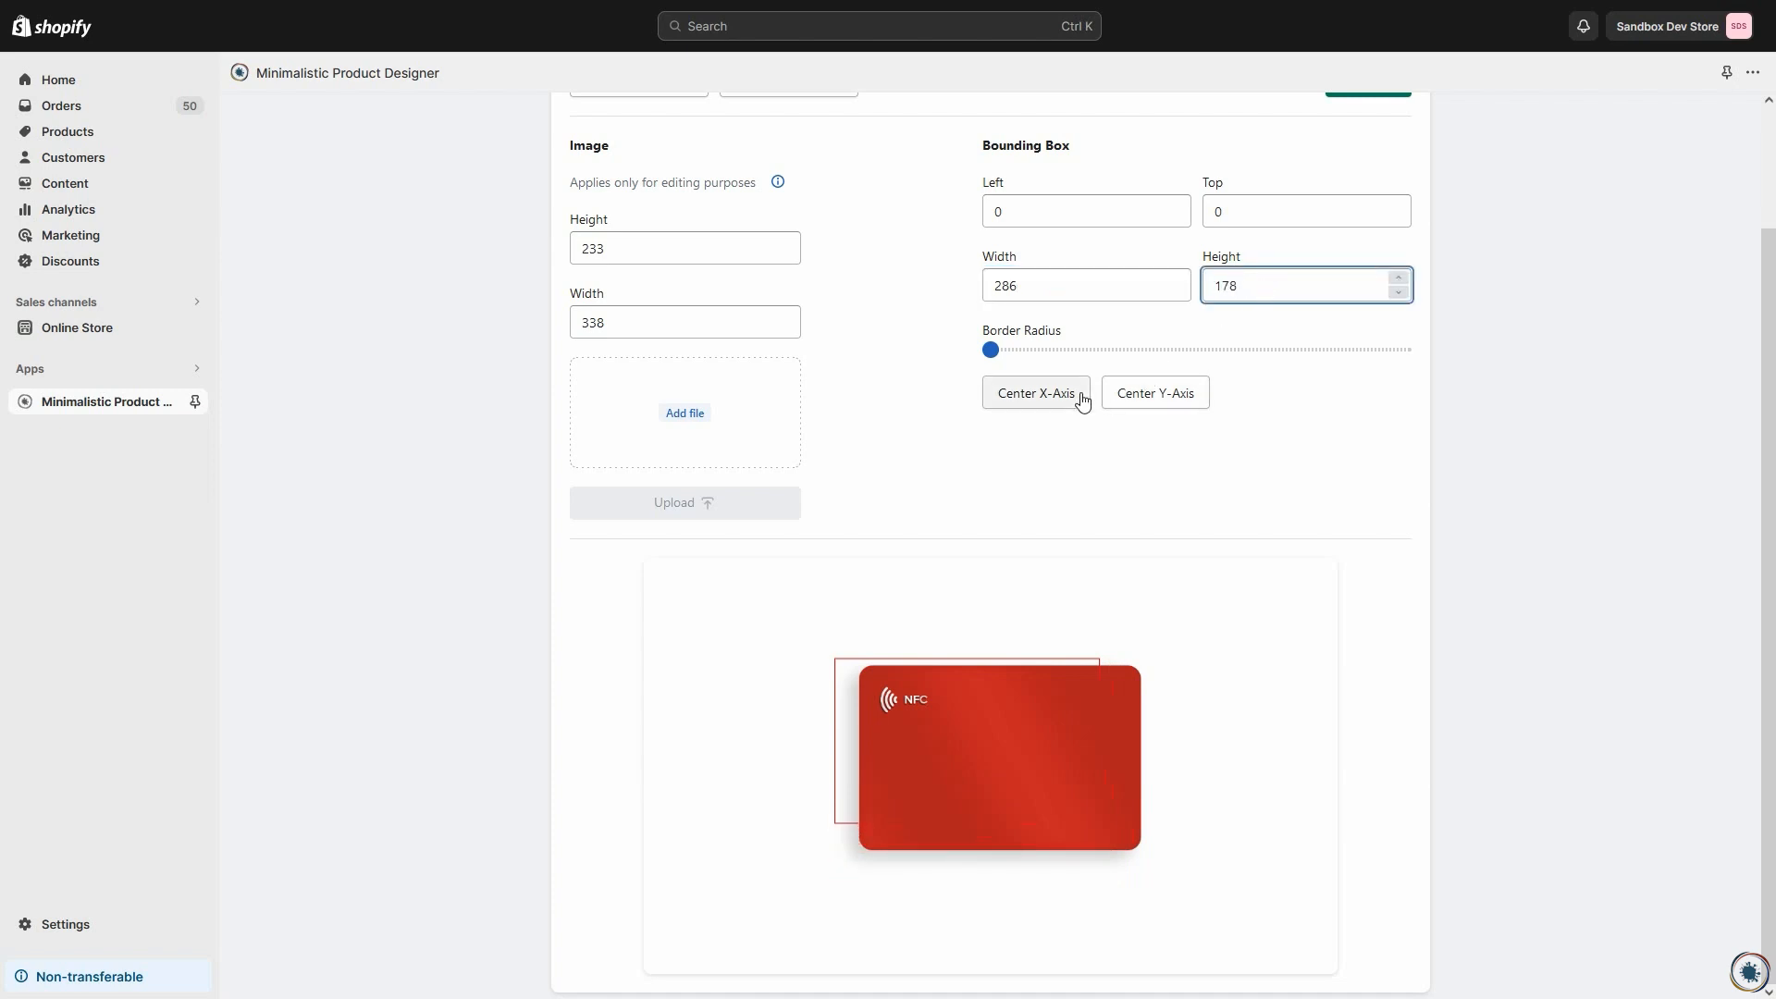
pyautogui.click(1150, 398)
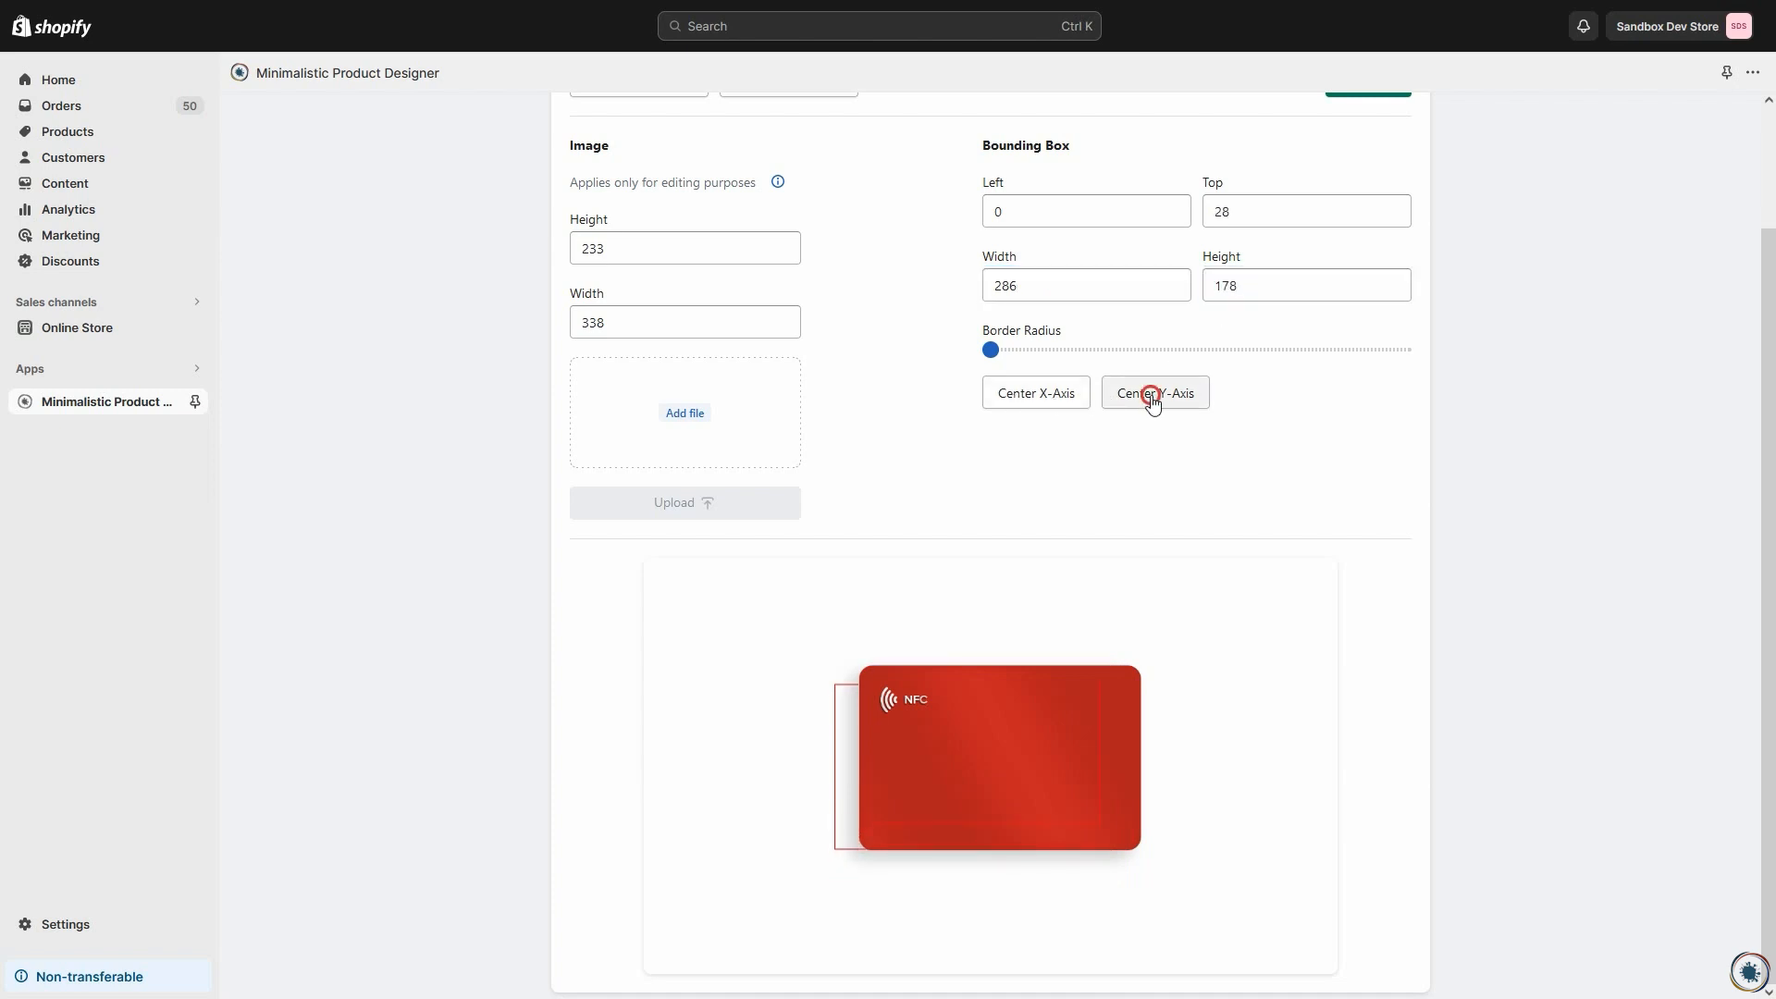
# Step: Set the red view's bounding box width to 264 and its left offset to 44
pyautogui.click(1074, 279)
pyautogui.press('BackSpace')
pyautogui.press('BackSpace')
pyautogui.write('79')
pyautogui.press('BackSpace')
pyautogui.press('BackSpace')
pyautogui.write('64')
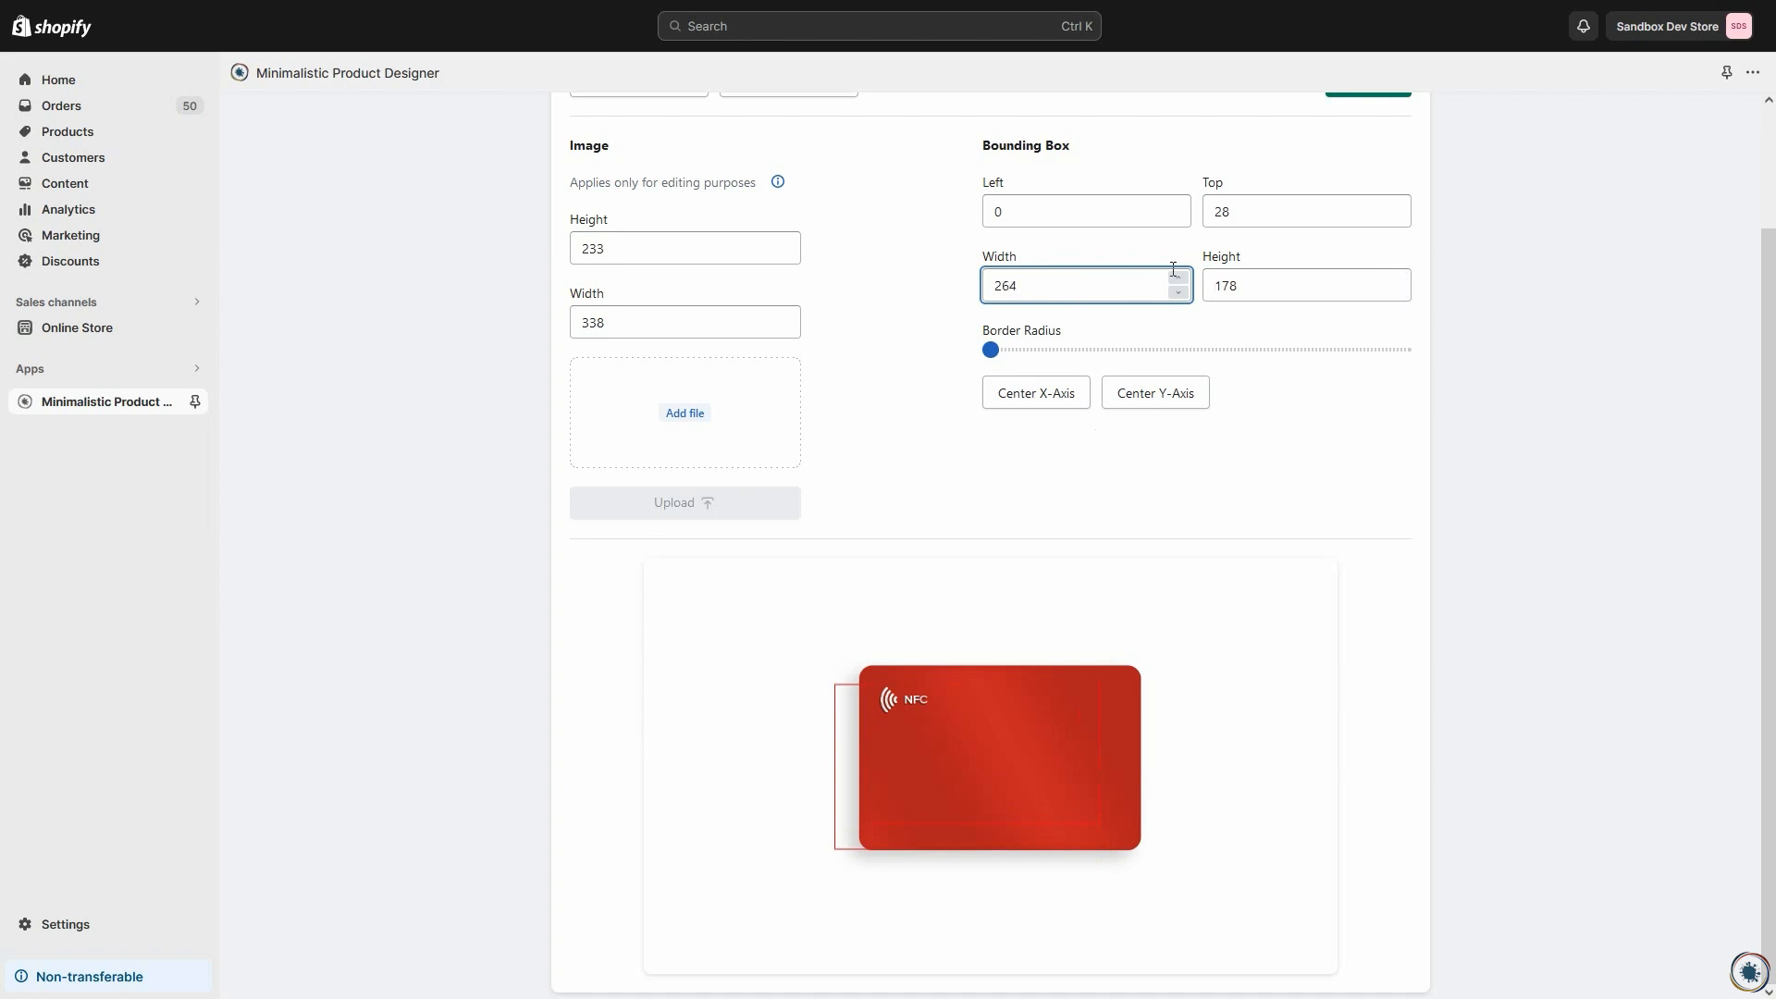
pyautogui.click(1045, 219)
pyautogui.press('Up')
pyautogui.press('Up')
pyautogui.press('Up')
pyautogui.press('Up')
pyautogui.press('Up')
pyautogui.press('Up')
pyautogui.press('Up')
pyautogui.press('Up')
pyautogui.press('Up')
pyautogui.press('Up')
pyautogui.press('Up')
pyautogui.press('Up')
pyautogui.press('Up')
pyautogui.press('Up')
pyautogui.press('Up')
pyautogui.press('Up')
pyautogui.press('Up')
pyautogui.press('Up')
pyautogui.press('Up')
pyautogui.press('Up')
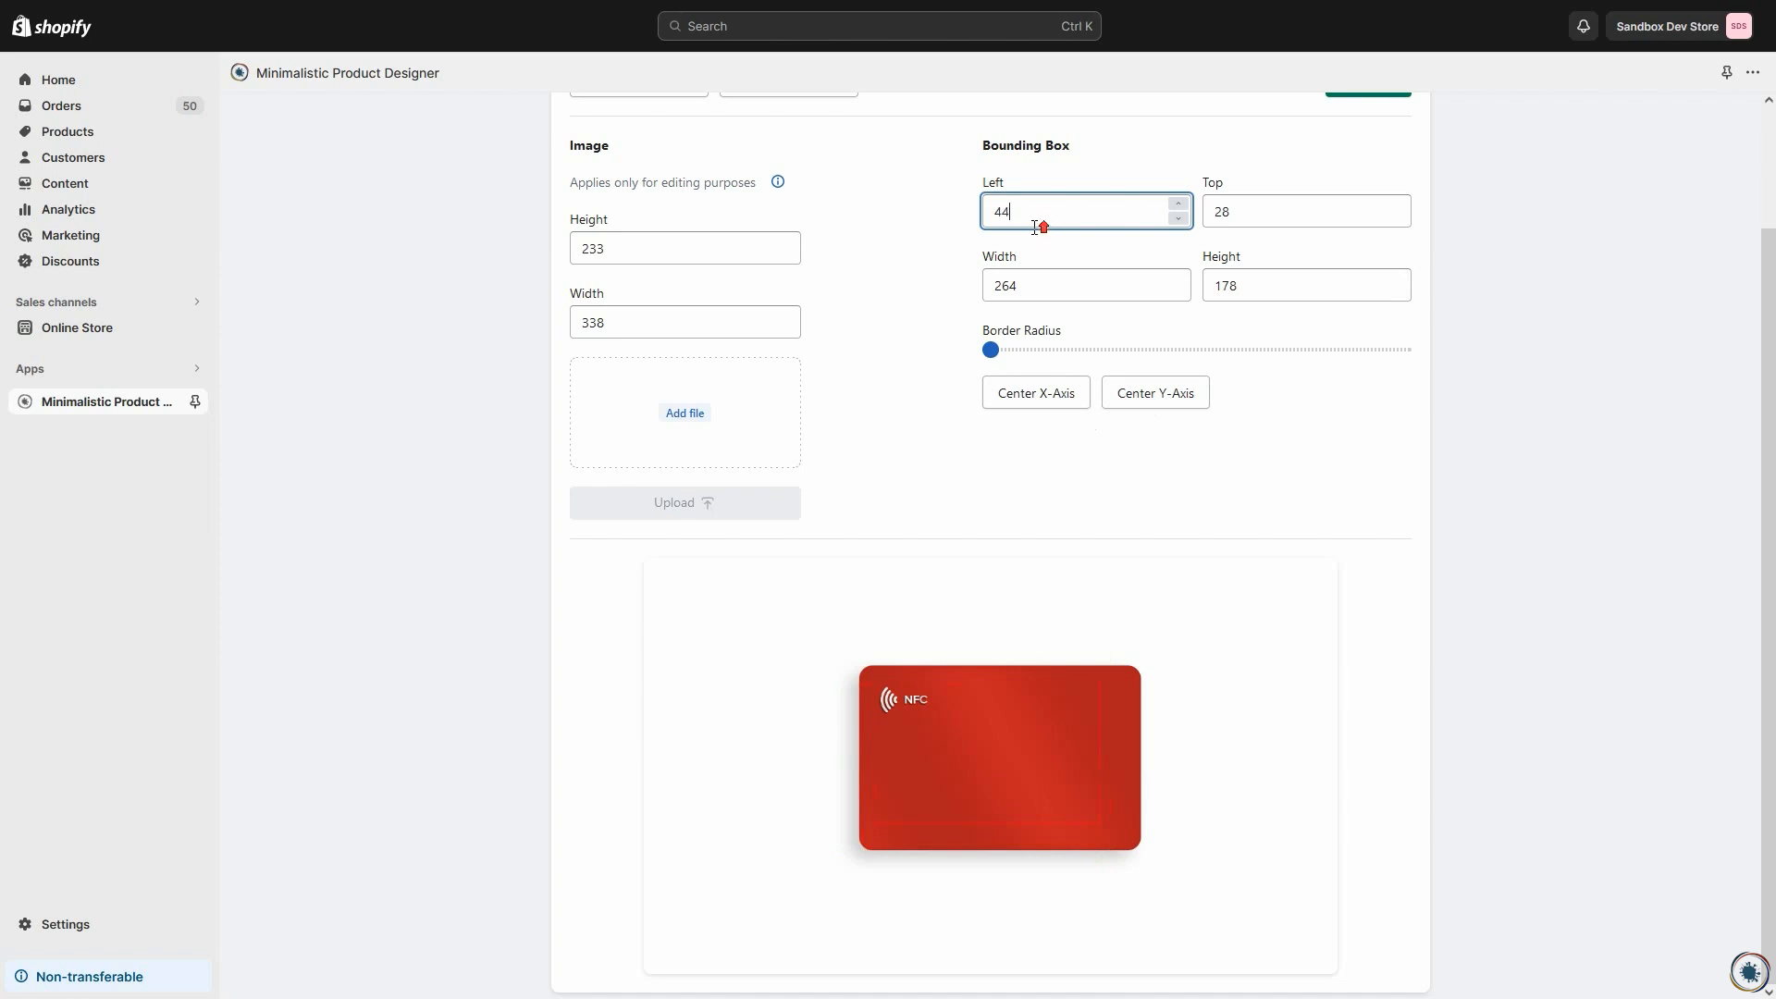
# Step: Reduce the red view's bounding box to a height of 124 and width of 233, and center it on the X-axis
pyautogui.click(1266, 288)
pyautogui.press('BackSpace')
pyautogui.press('BackSpace')
pyautogui.write('47')
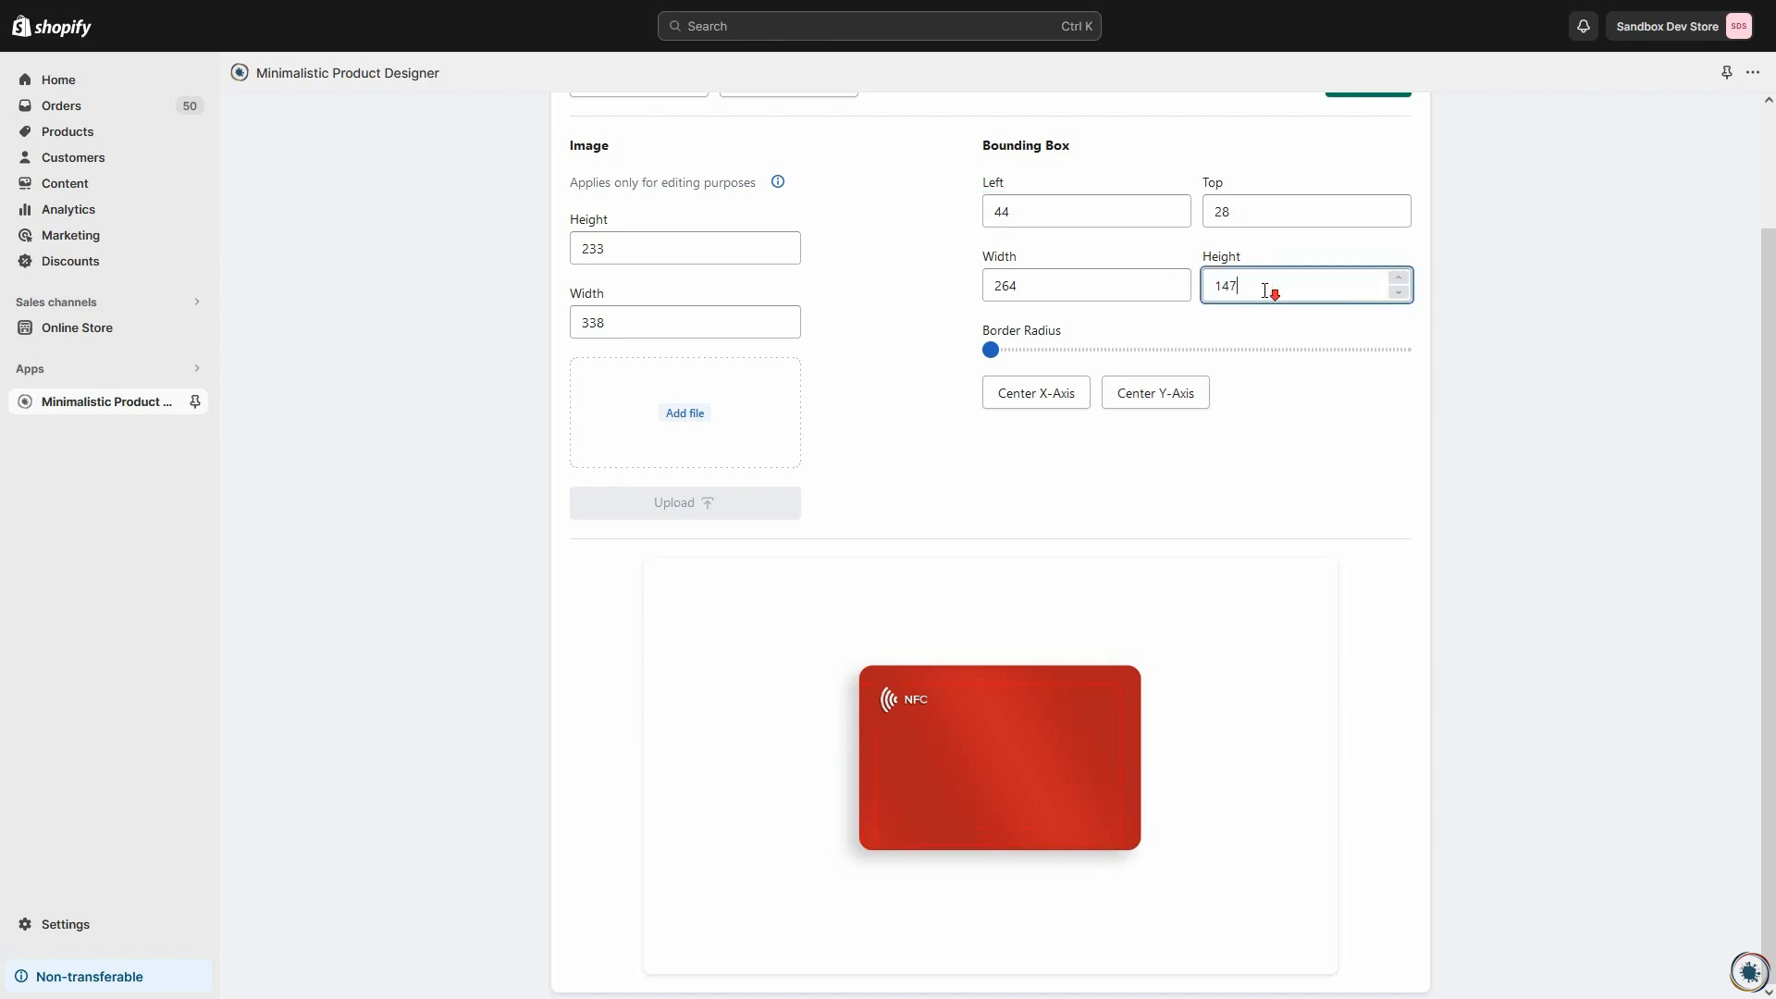
pyautogui.scroll(-20, 1265, 291)
pyautogui.click(1093, 284)
pyautogui.scroll(-20, 1093, 285)
pyautogui.click(1056, 403)
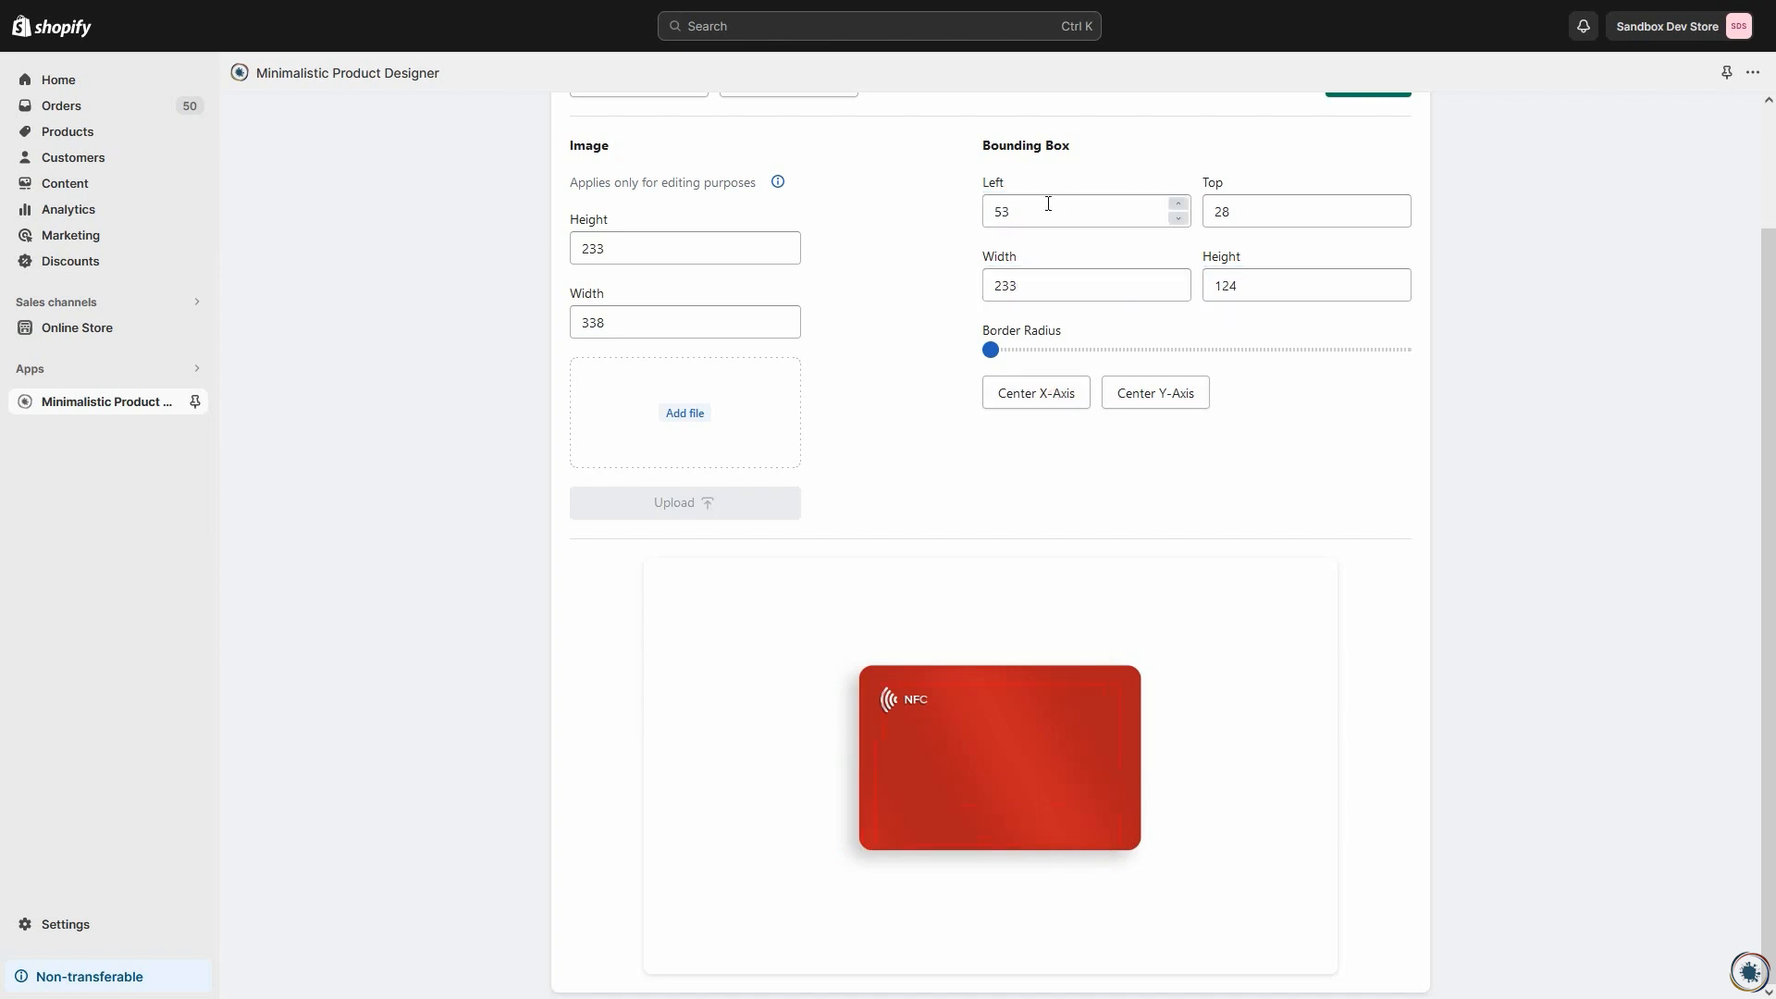
# Step: Set both the top and left offsets of the red view's bounding box to 63 and save the view
pyautogui.click(1265, 217)
pyautogui.scroll(20, 1265, 218)
pyautogui.click(1062, 215)
pyautogui.scroll(7, 1063, 215)
pyautogui.click(982, 567)
pyautogui.scroll(3, 1169, 496)
pyautogui.click(1369, 220)
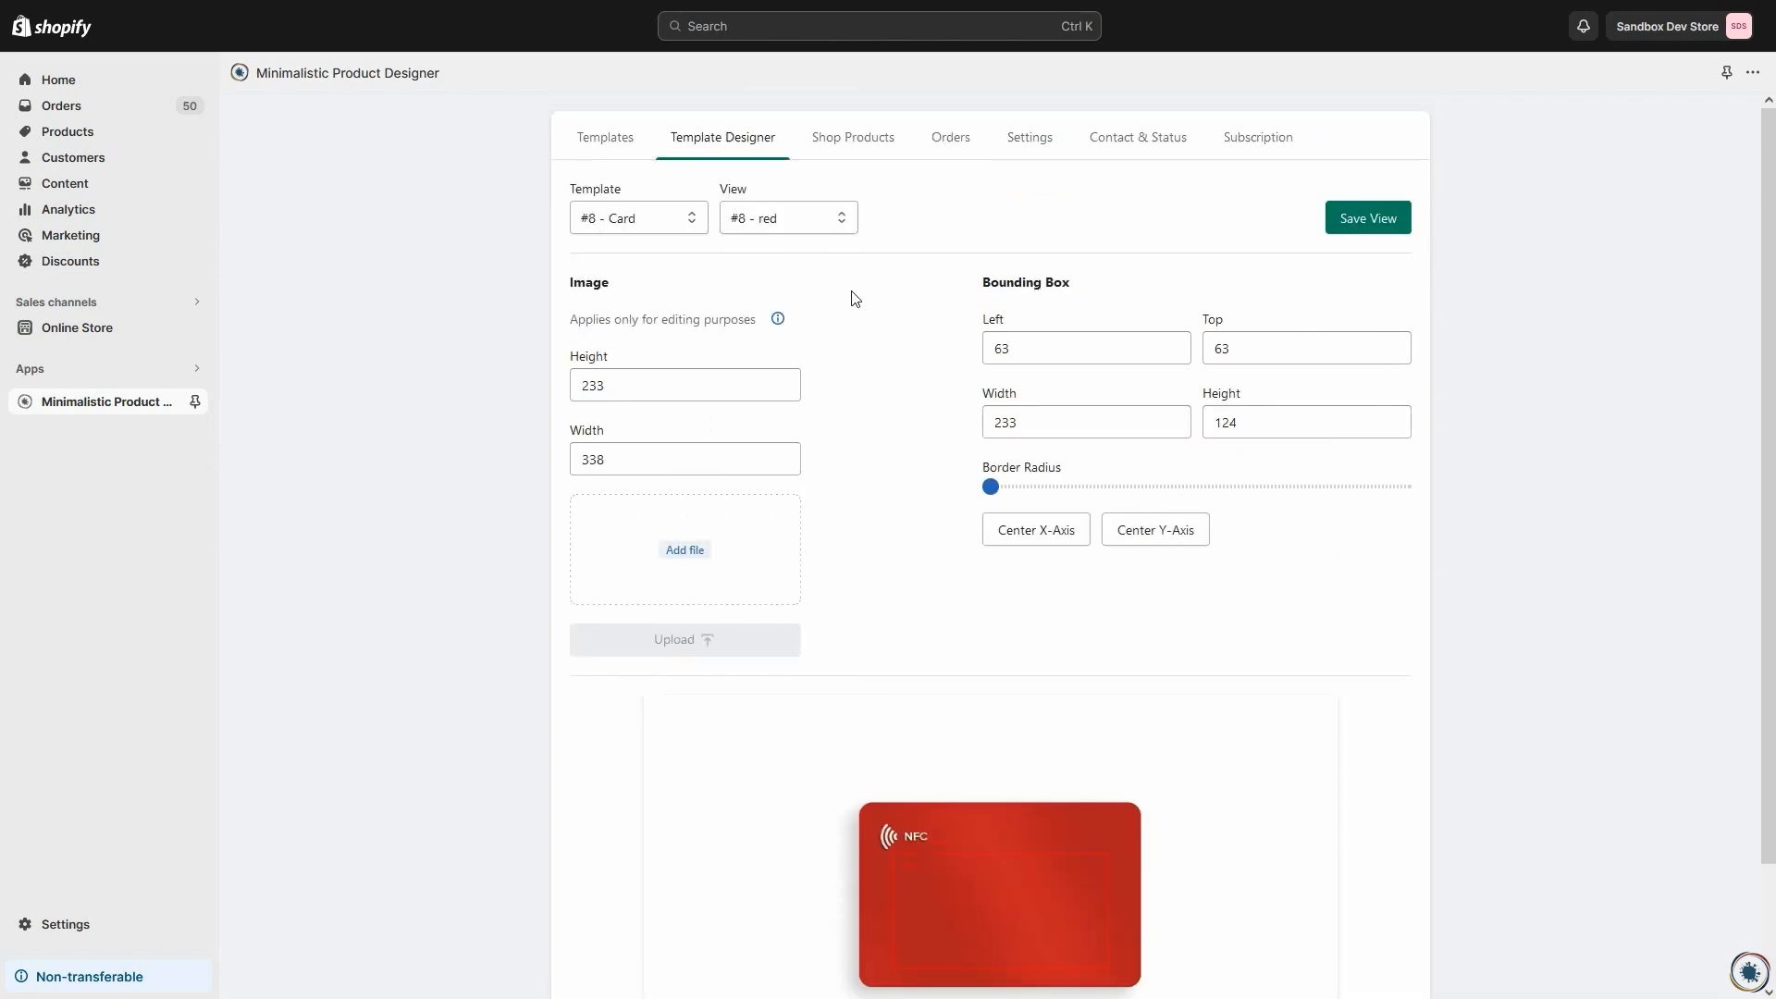
# Step: Switch to the green view of the Card template and upload green.png as its image
pyautogui.click(773, 218)
pyautogui.click(771, 300)
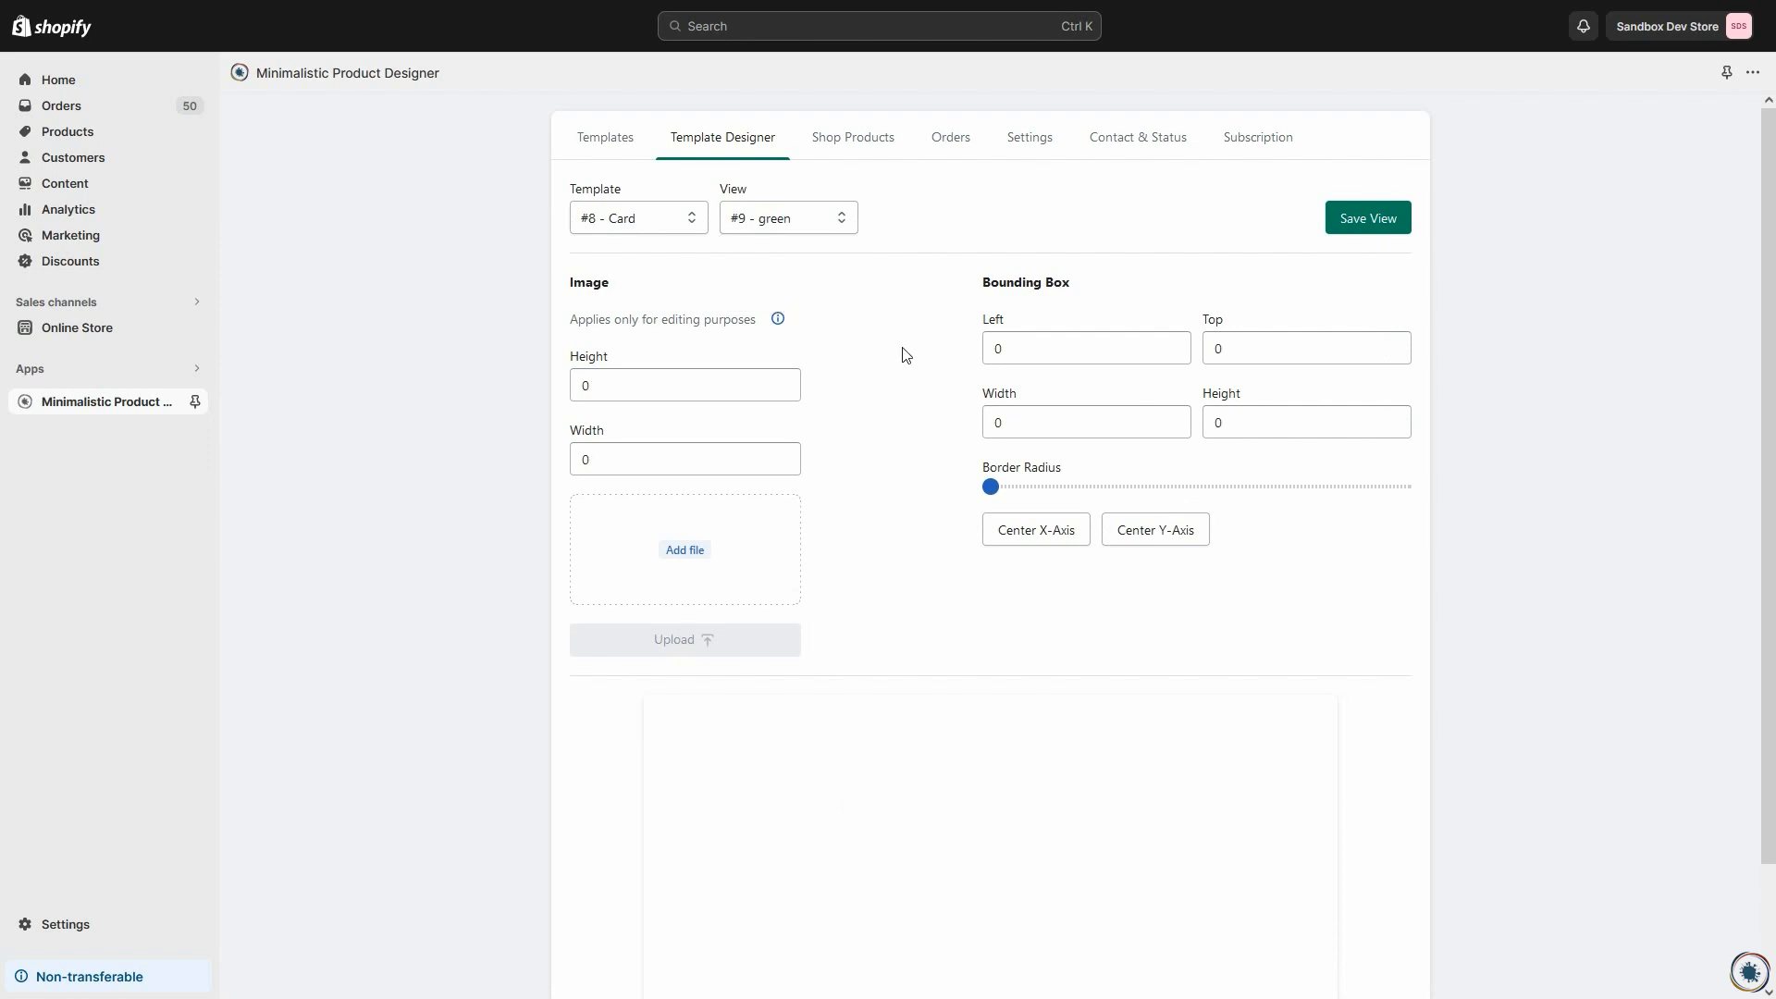
pyautogui.scroll(-2, 721, 435)
pyautogui.click(719, 435)
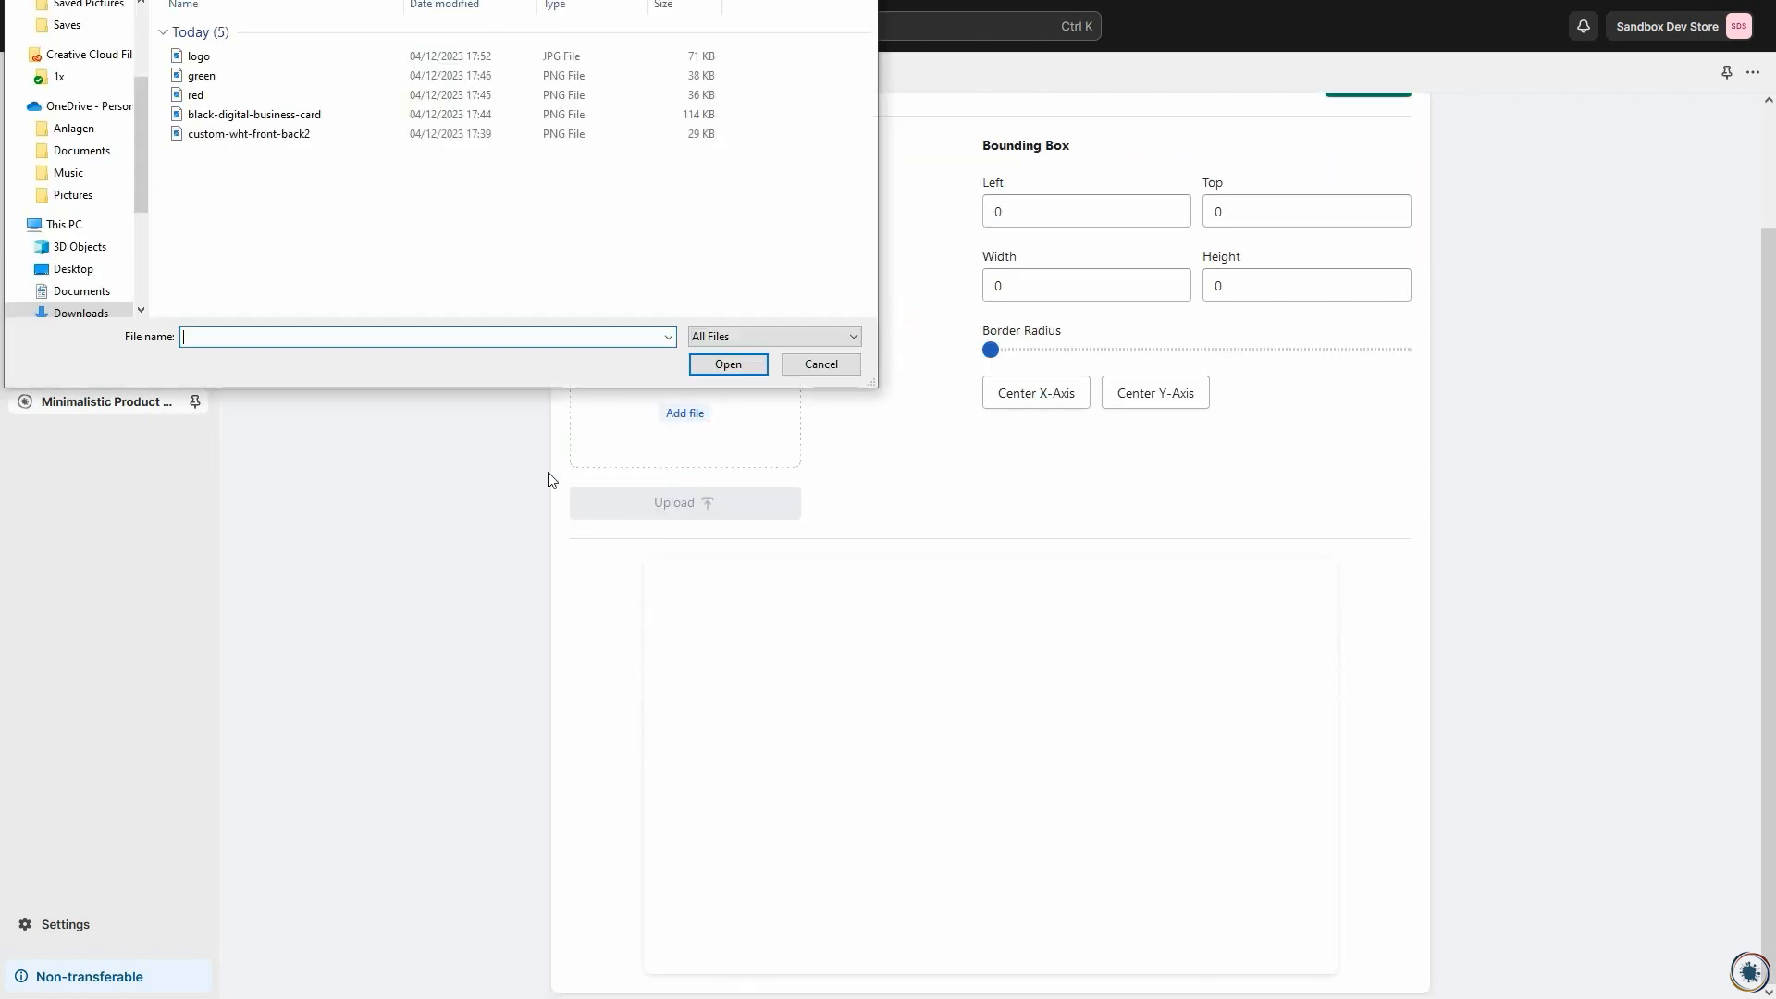
pyautogui.doubleClick(200, 75)
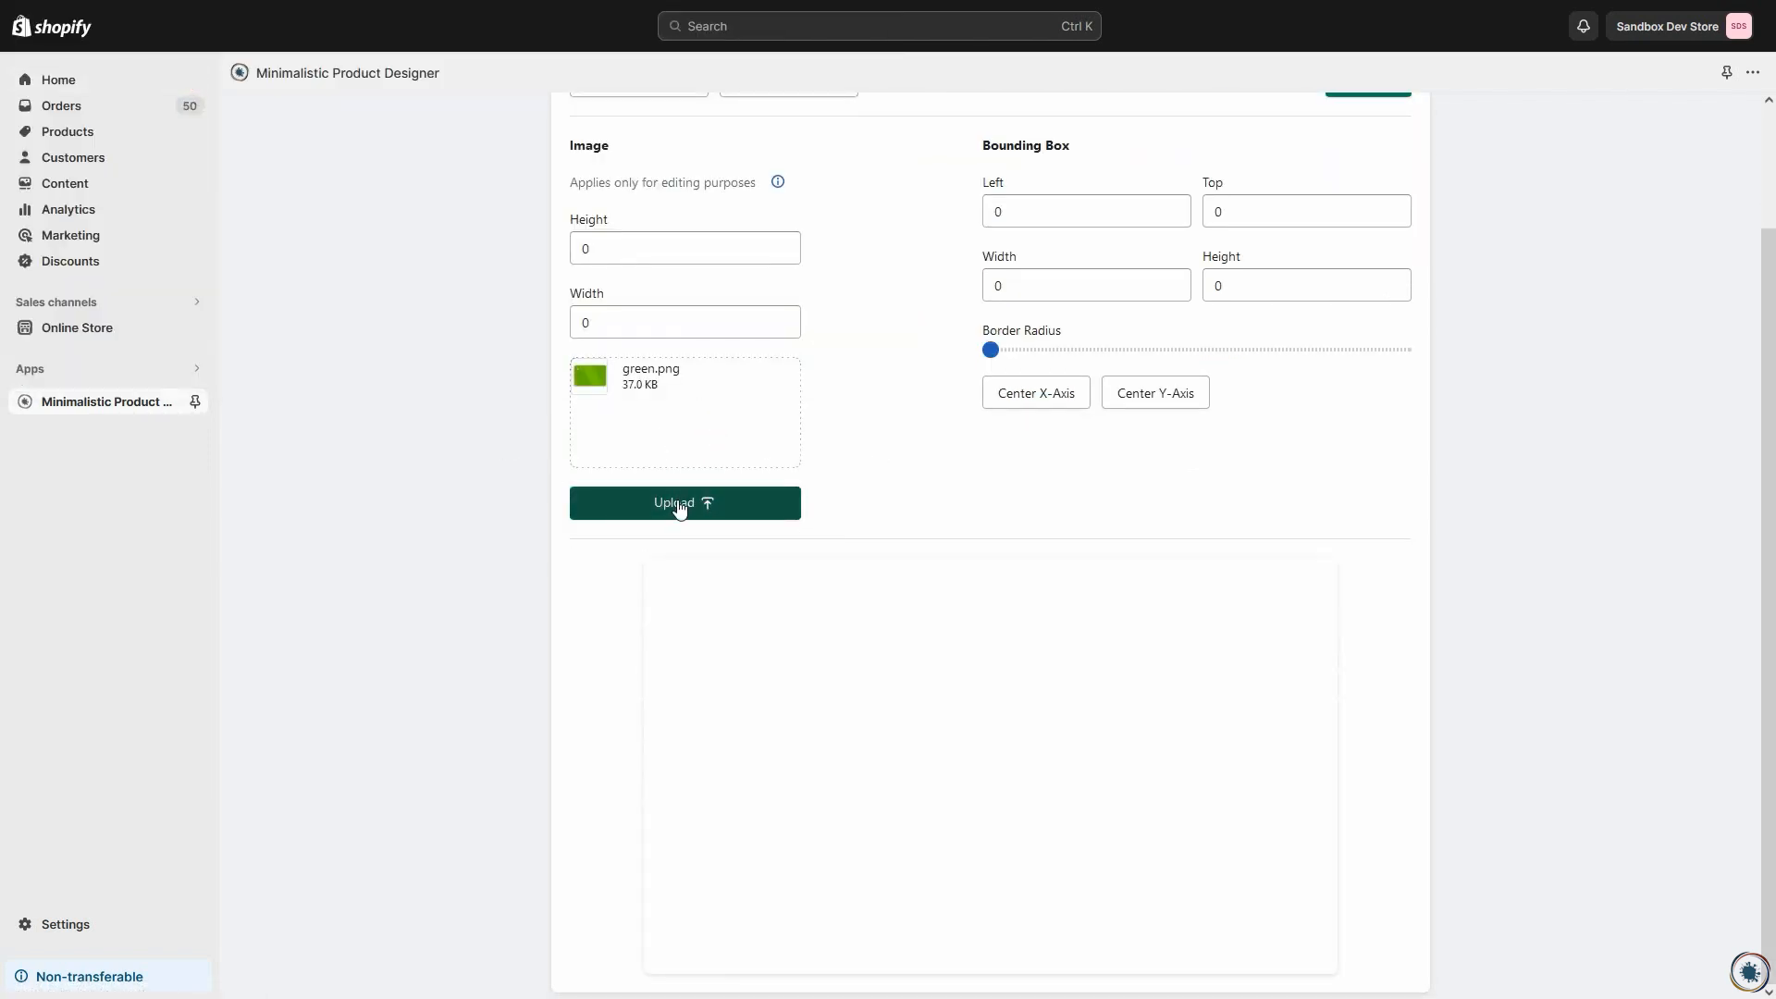
pyautogui.click(675, 504)
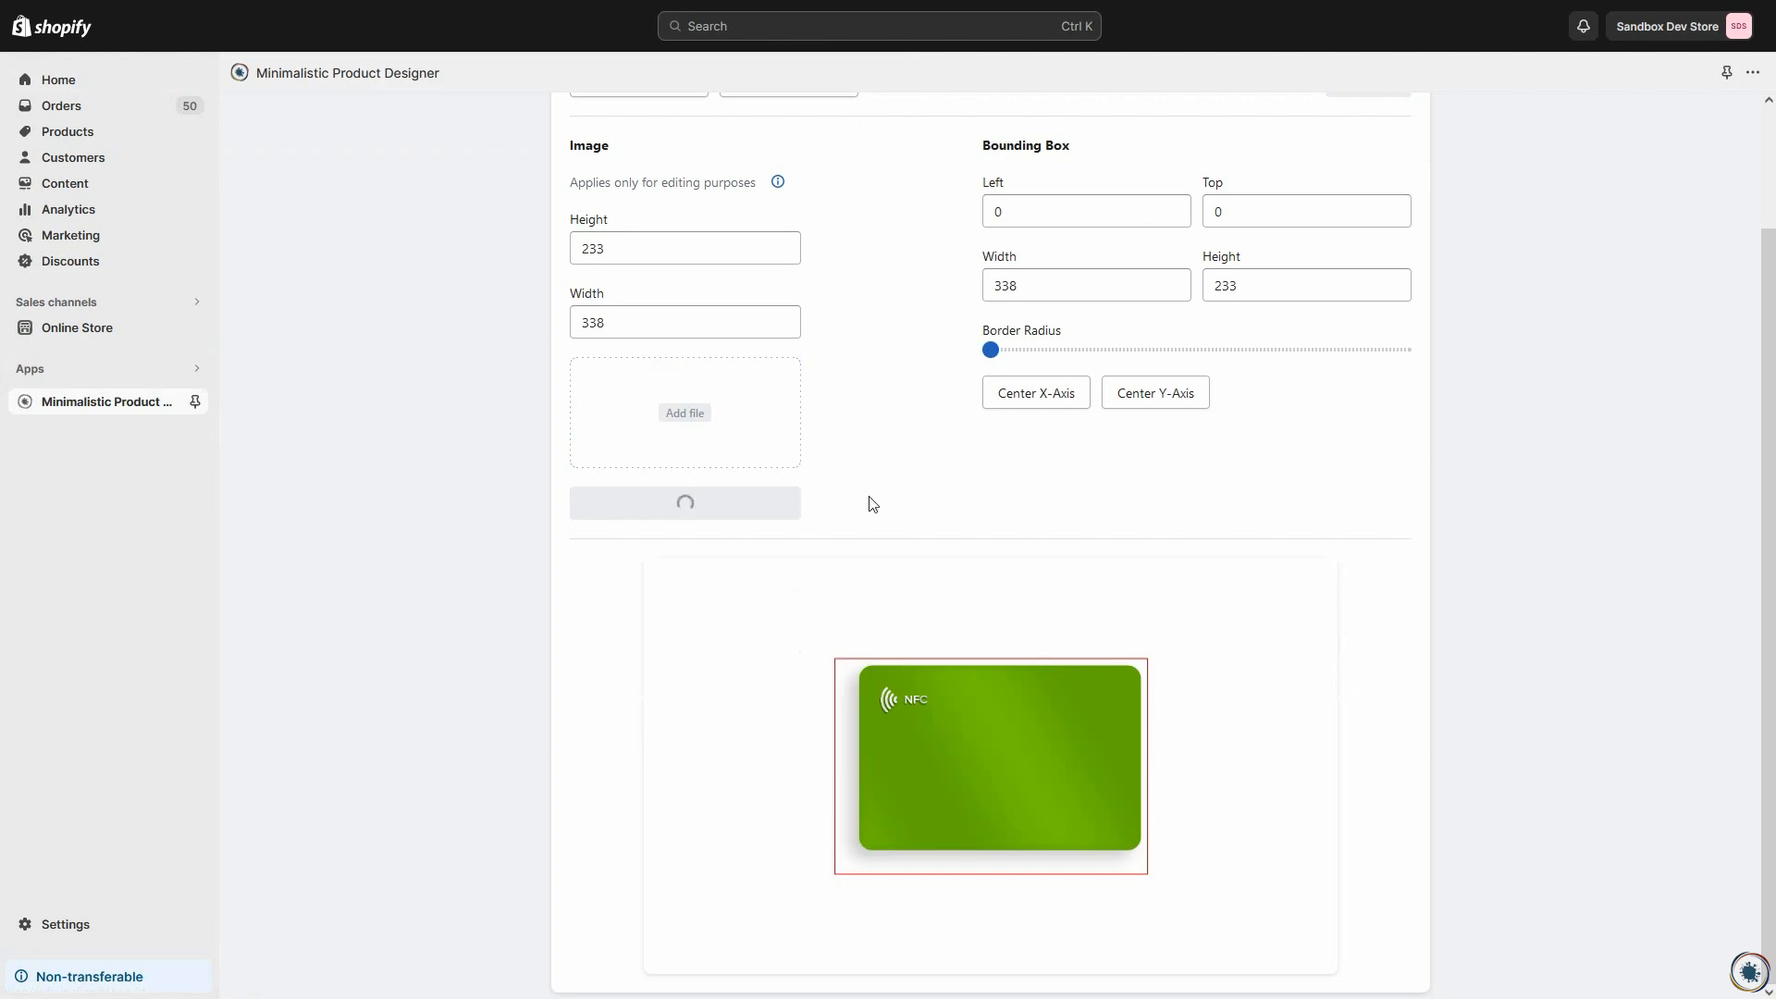
# Step: Set the green view's bounding box to width 289 and height 180, with left offset 33 and top offset 47
pyautogui.click(1058, 286)
pyautogui.scroll(-20, 1058, 286)
pyautogui.click(1265, 283)
pyautogui.scroll(-20, 1265, 283)
pyautogui.click(1075, 207)
pyautogui.scroll(20, 1075, 208)
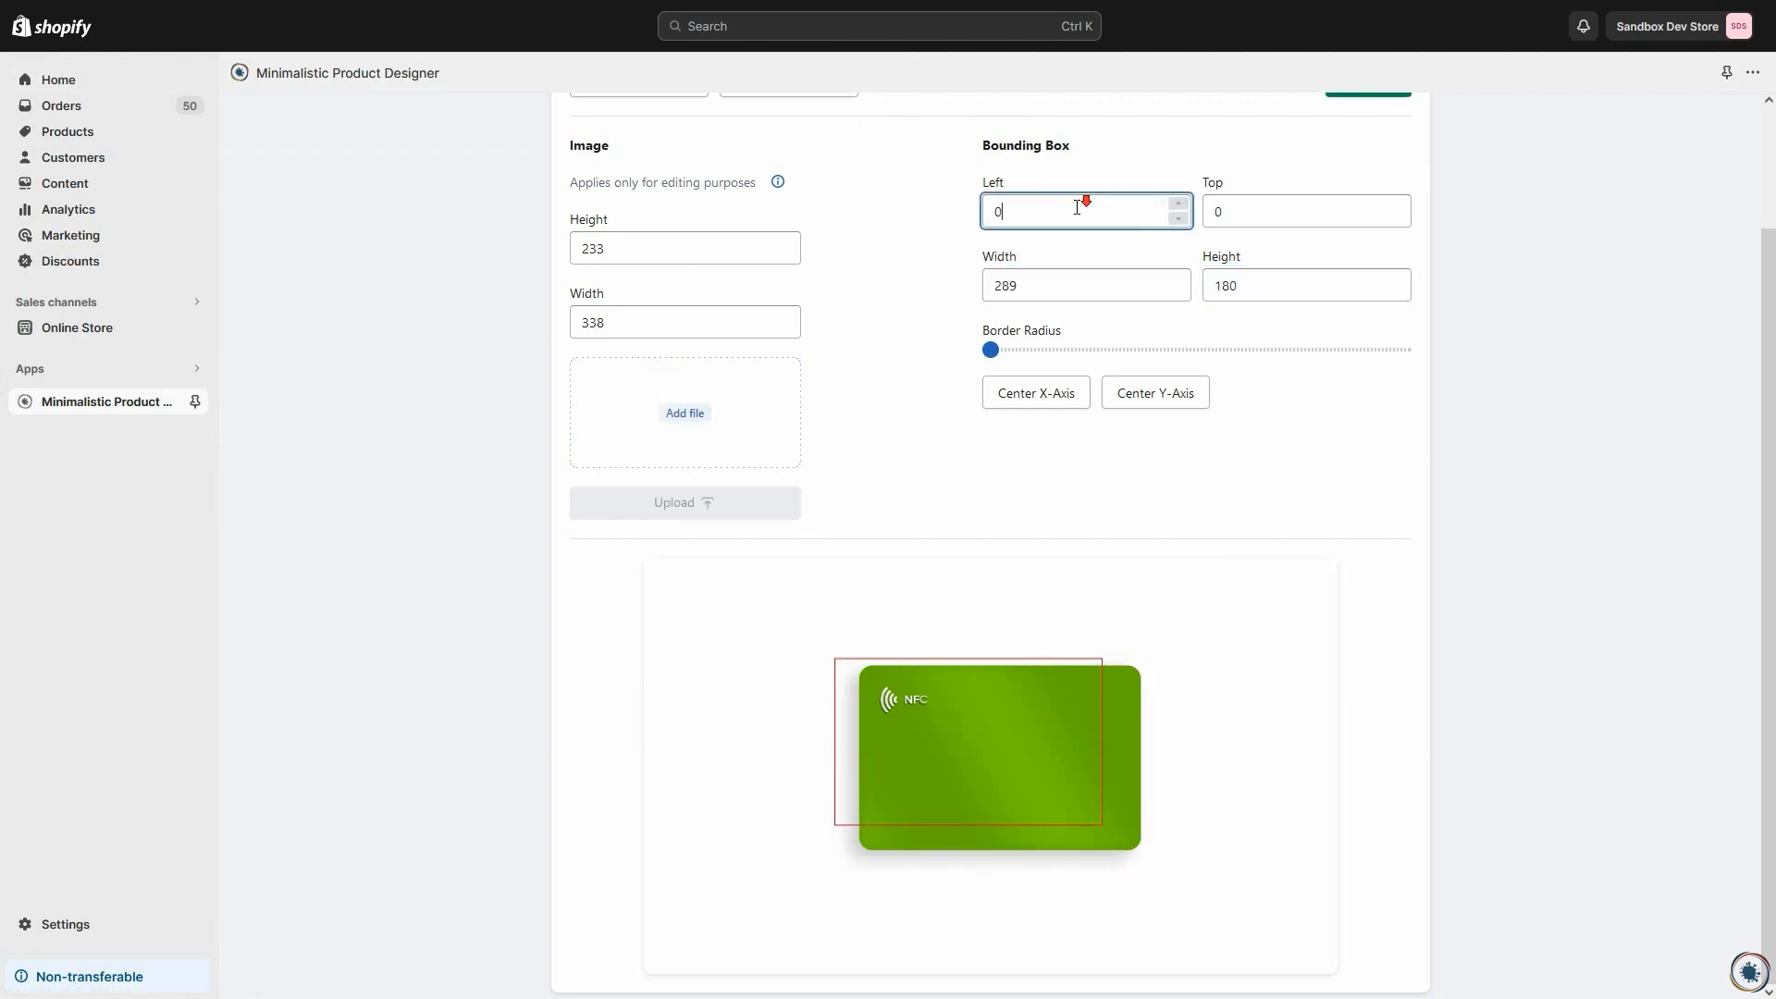
pyautogui.click(1304, 219)
pyautogui.scroll(19, 1304, 219)
# Step: Resize the green view's bounding box to width 254 and height 143, with a left offset of 54
pyautogui.click(1068, 283)
pyautogui.scroll(-20, 1069, 283)
pyautogui.click(1242, 280)
pyautogui.scroll(-20, 1243, 280)
pyautogui.click(1073, 213)
pyautogui.scroll(15, 1073, 213)
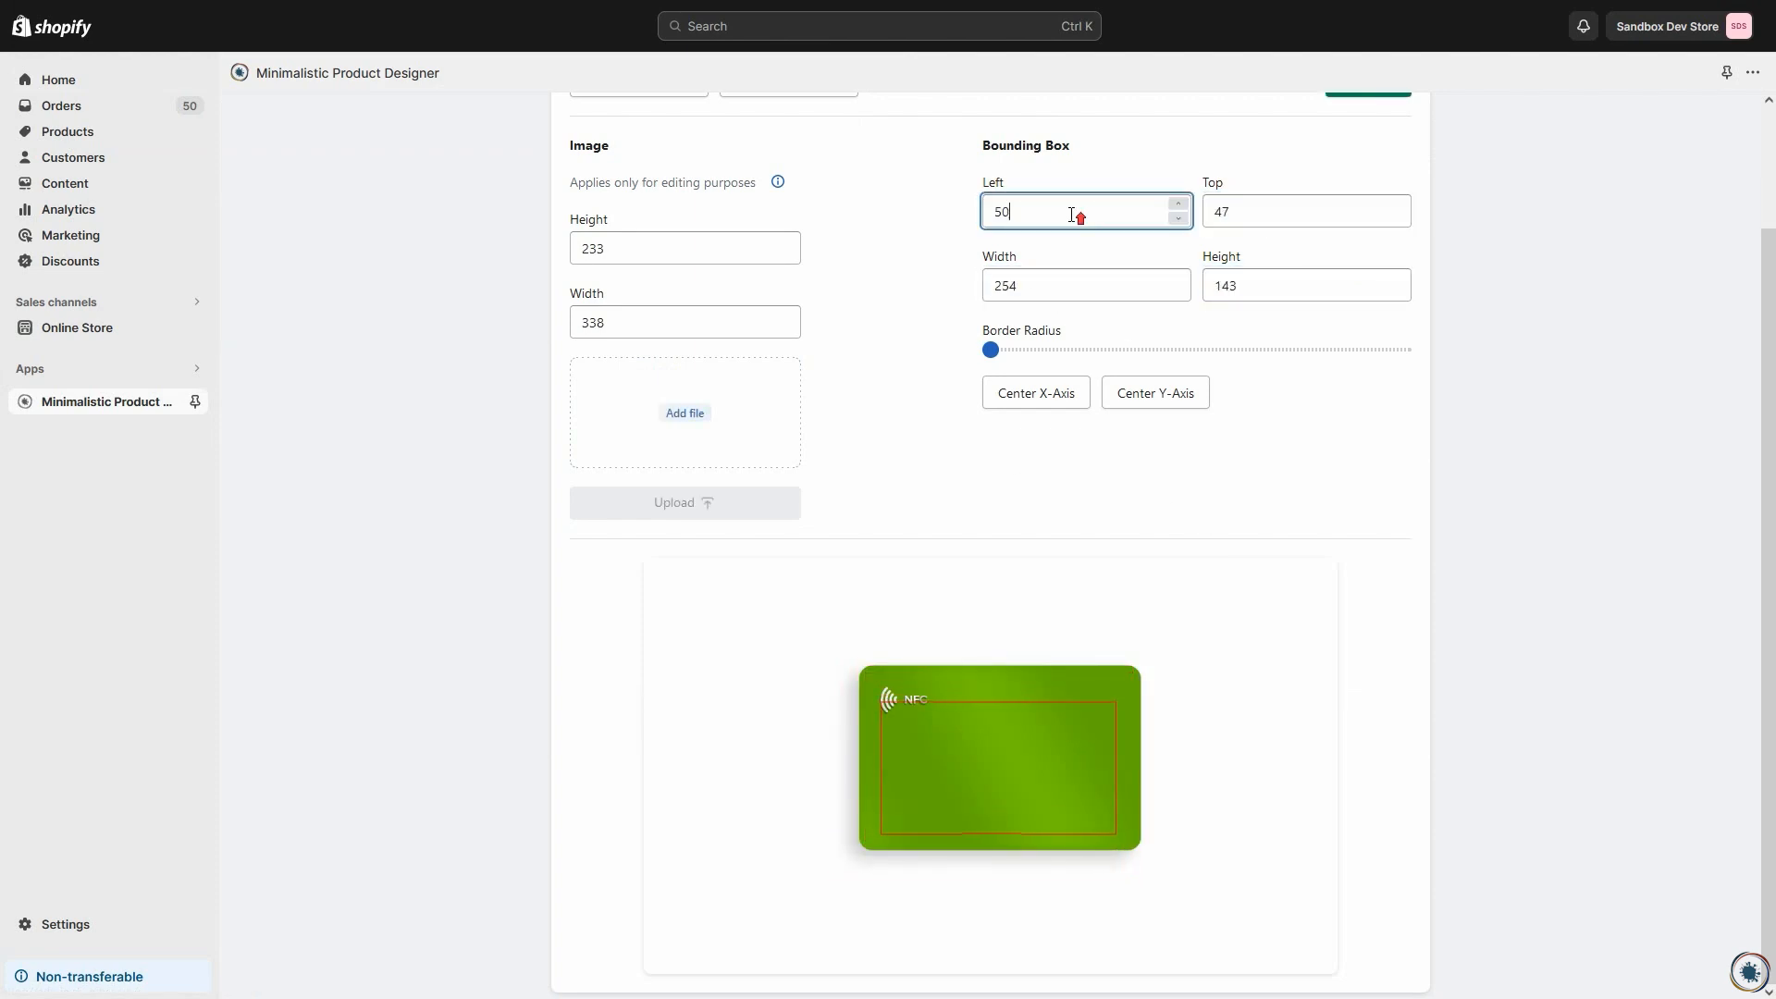
pyautogui.scroll(4, 1072, 215)
# Step: Set the green view's bounding box height to 116 and top offset to 68, and save the view
pyautogui.click(1281, 284)
pyautogui.scroll(-20, 1280, 284)
pyautogui.click(1258, 222)
pyautogui.scroll(20, 1258, 222)
pyautogui.click(1308, 428)
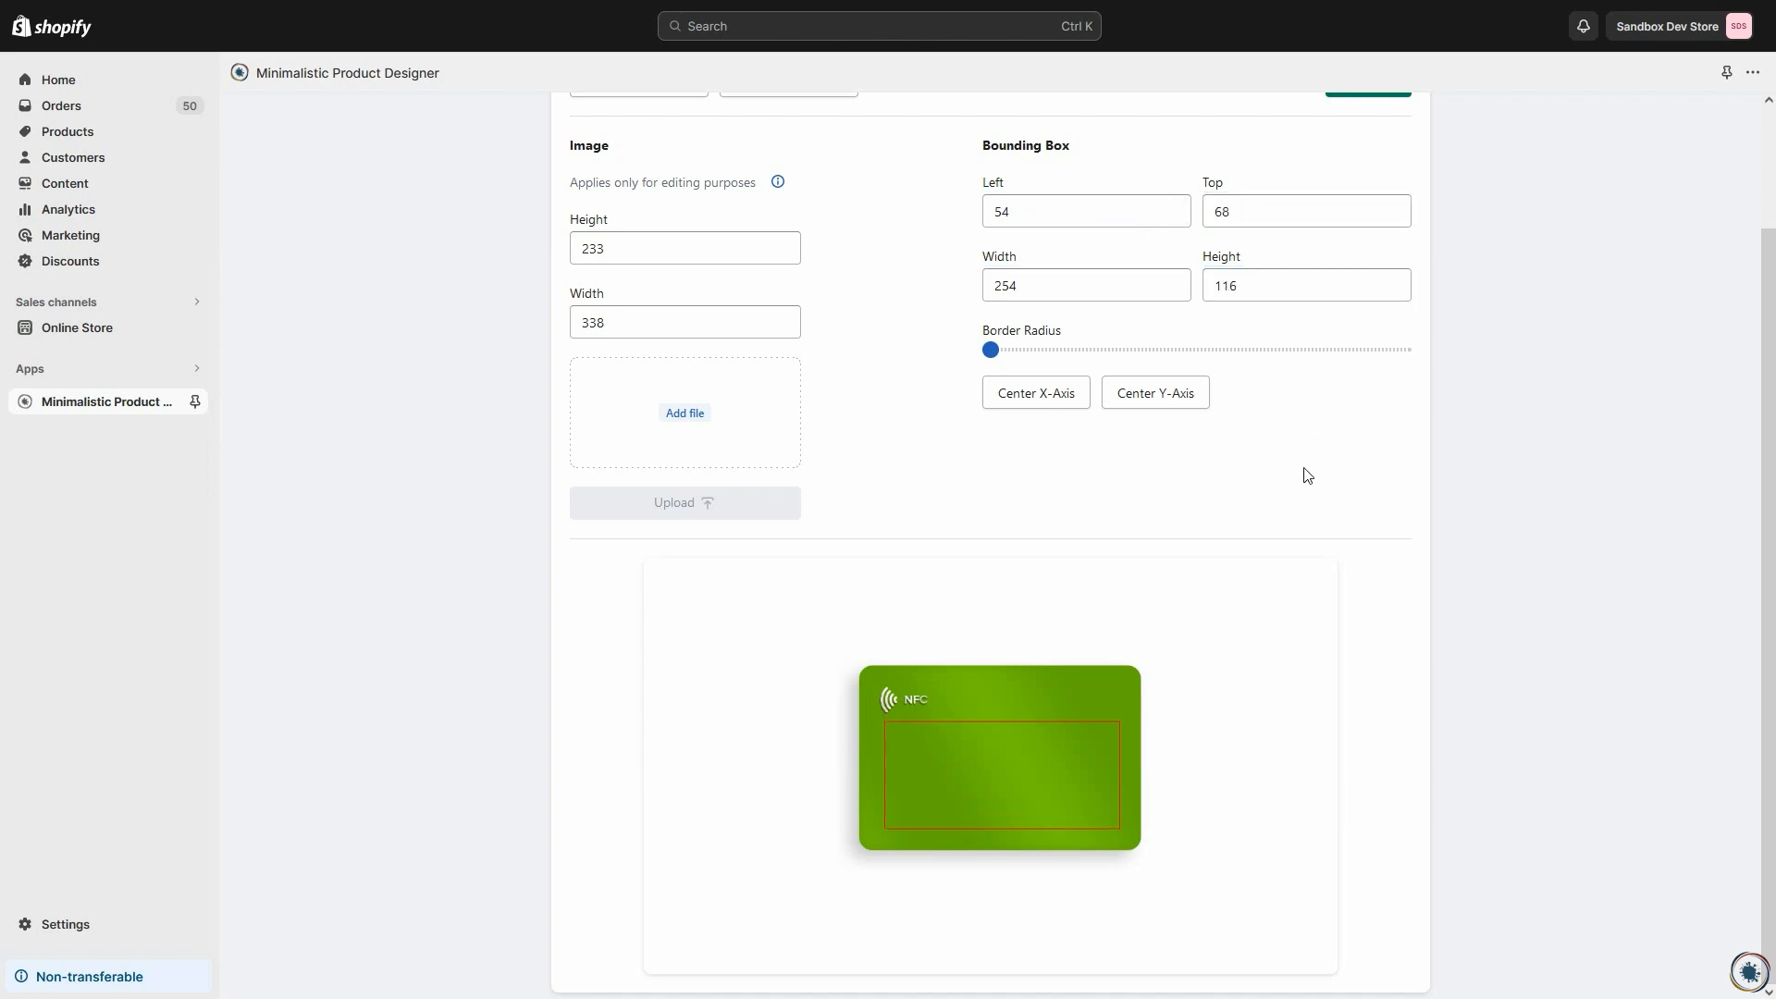
pyautogui.scroll(1, 1314, 472)
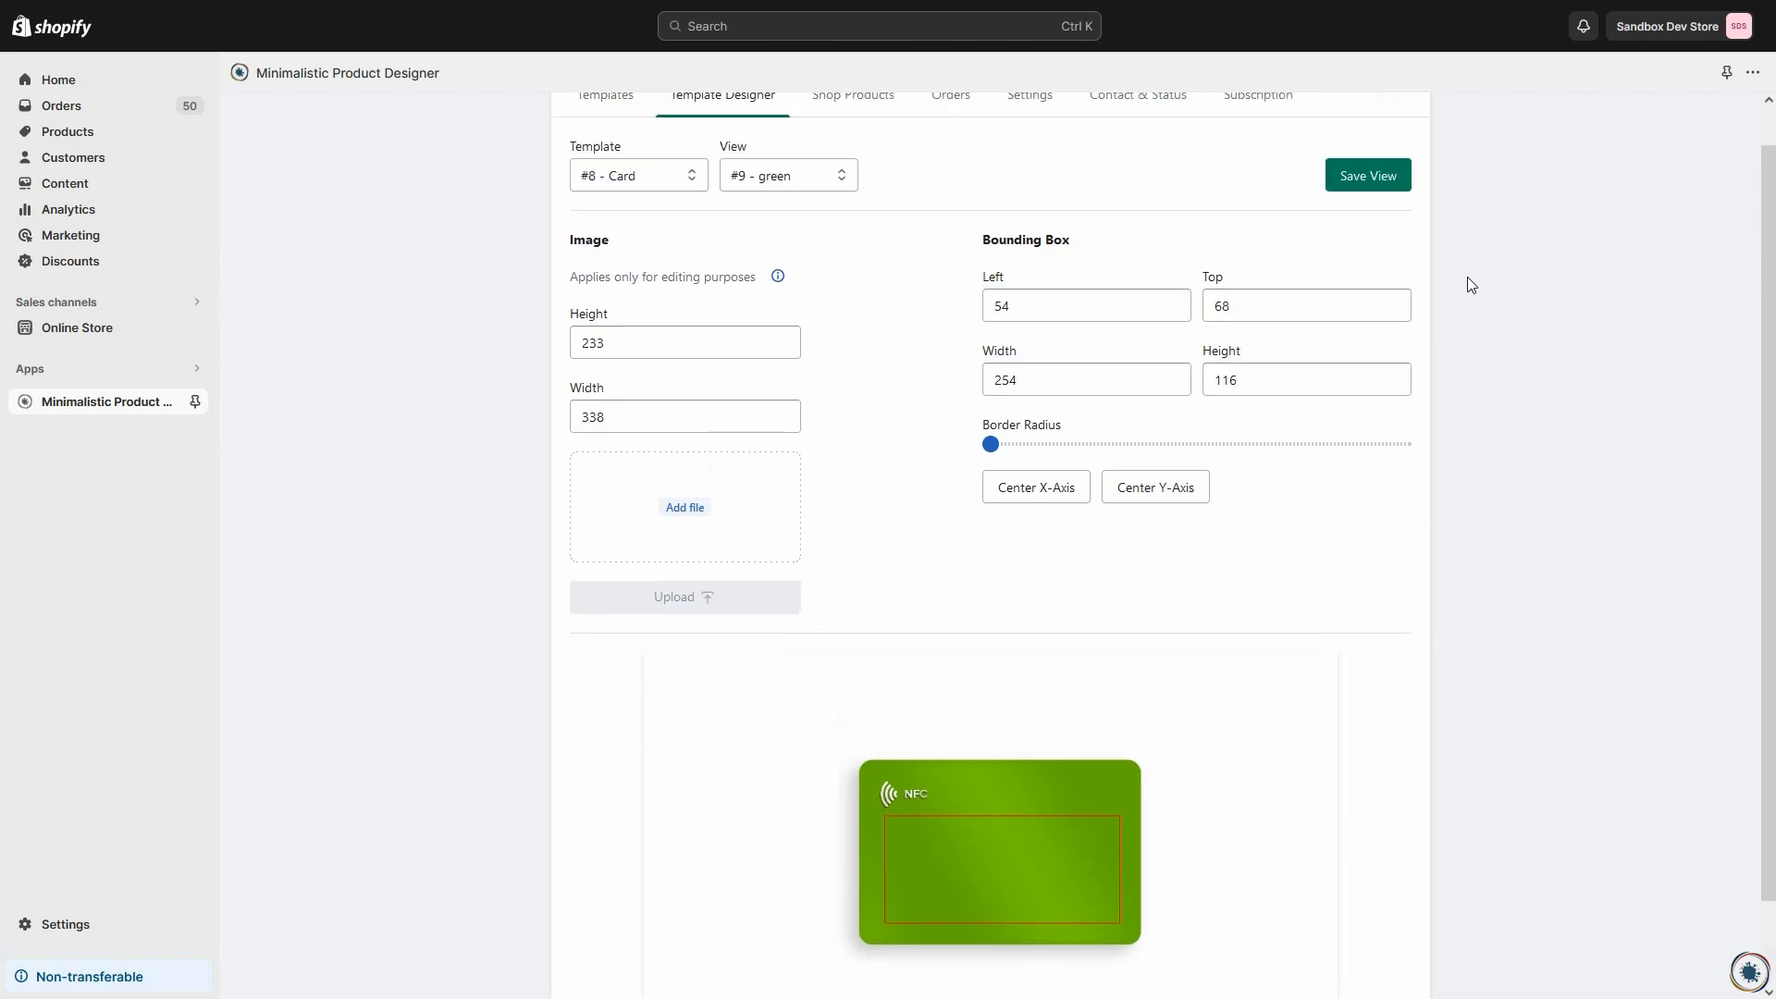
pyautogui.click(1343, 174)
# Step: Review the saved images and bounding boxes of the red view and the green view
pyautogui.click(743, 179)
pyautogui.click(753, 233)
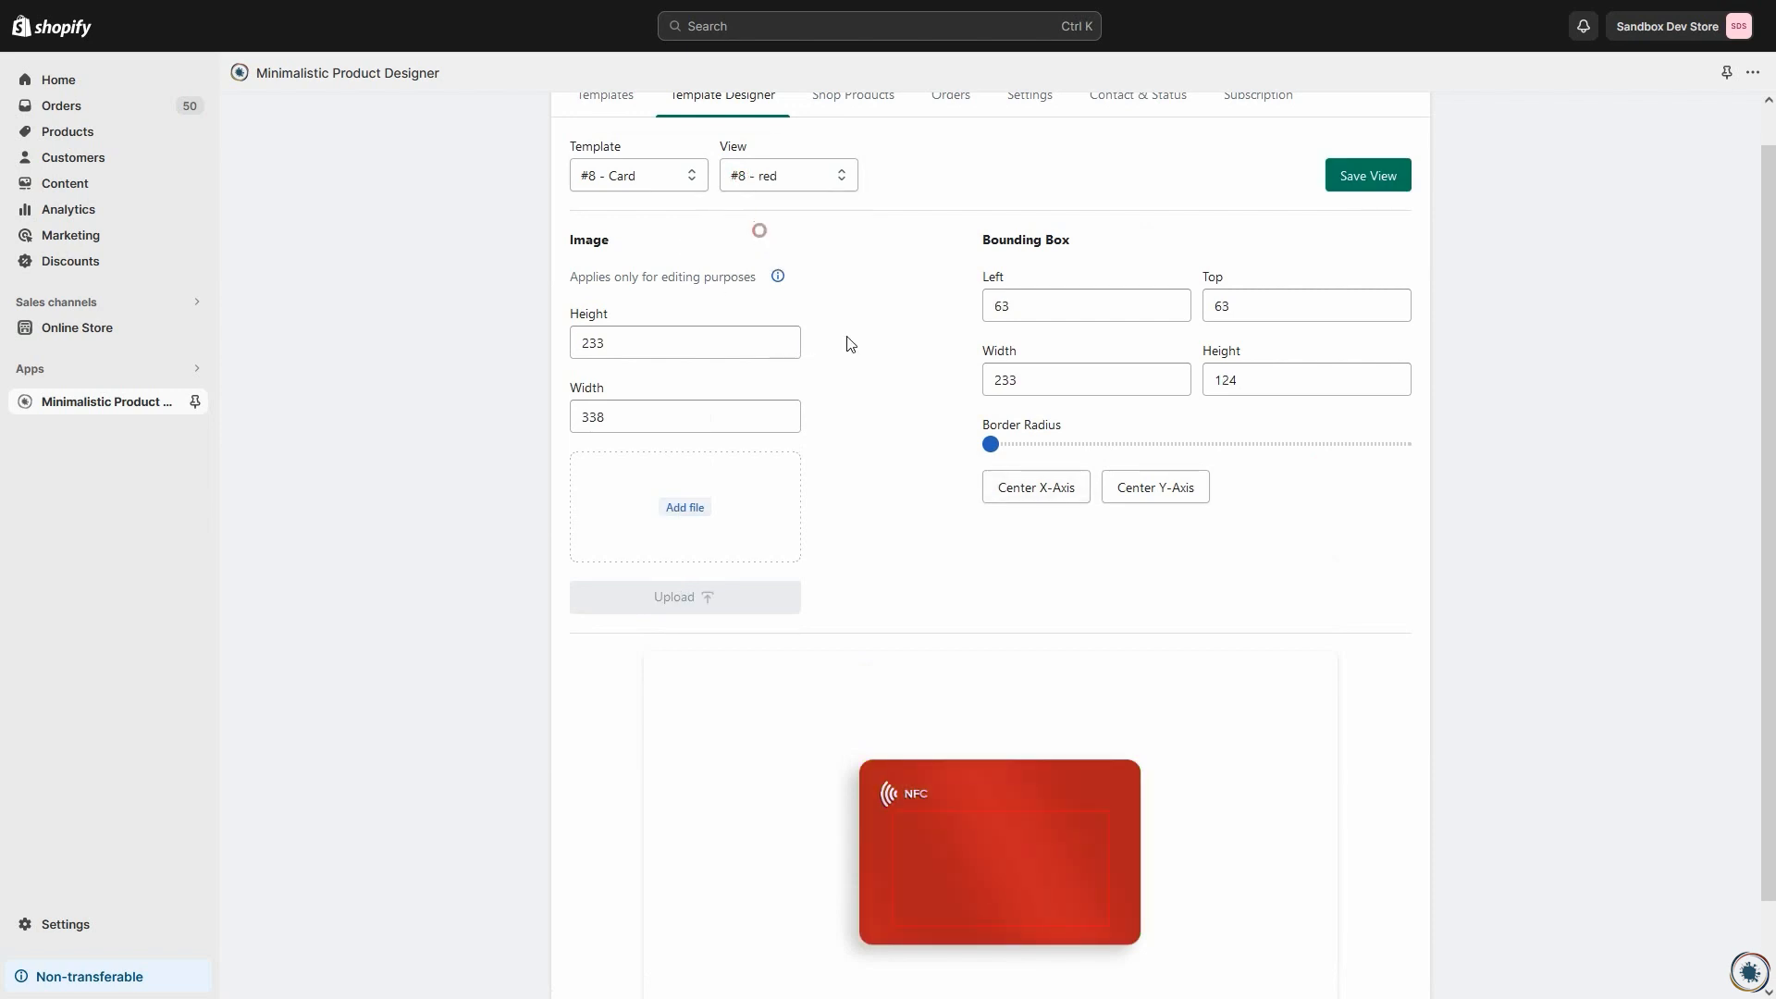
pyautogui.scroll(-1, 1122, 623)
pyautogui.scroll(1, 1073, 680)
pyautogui.click(754, 221)
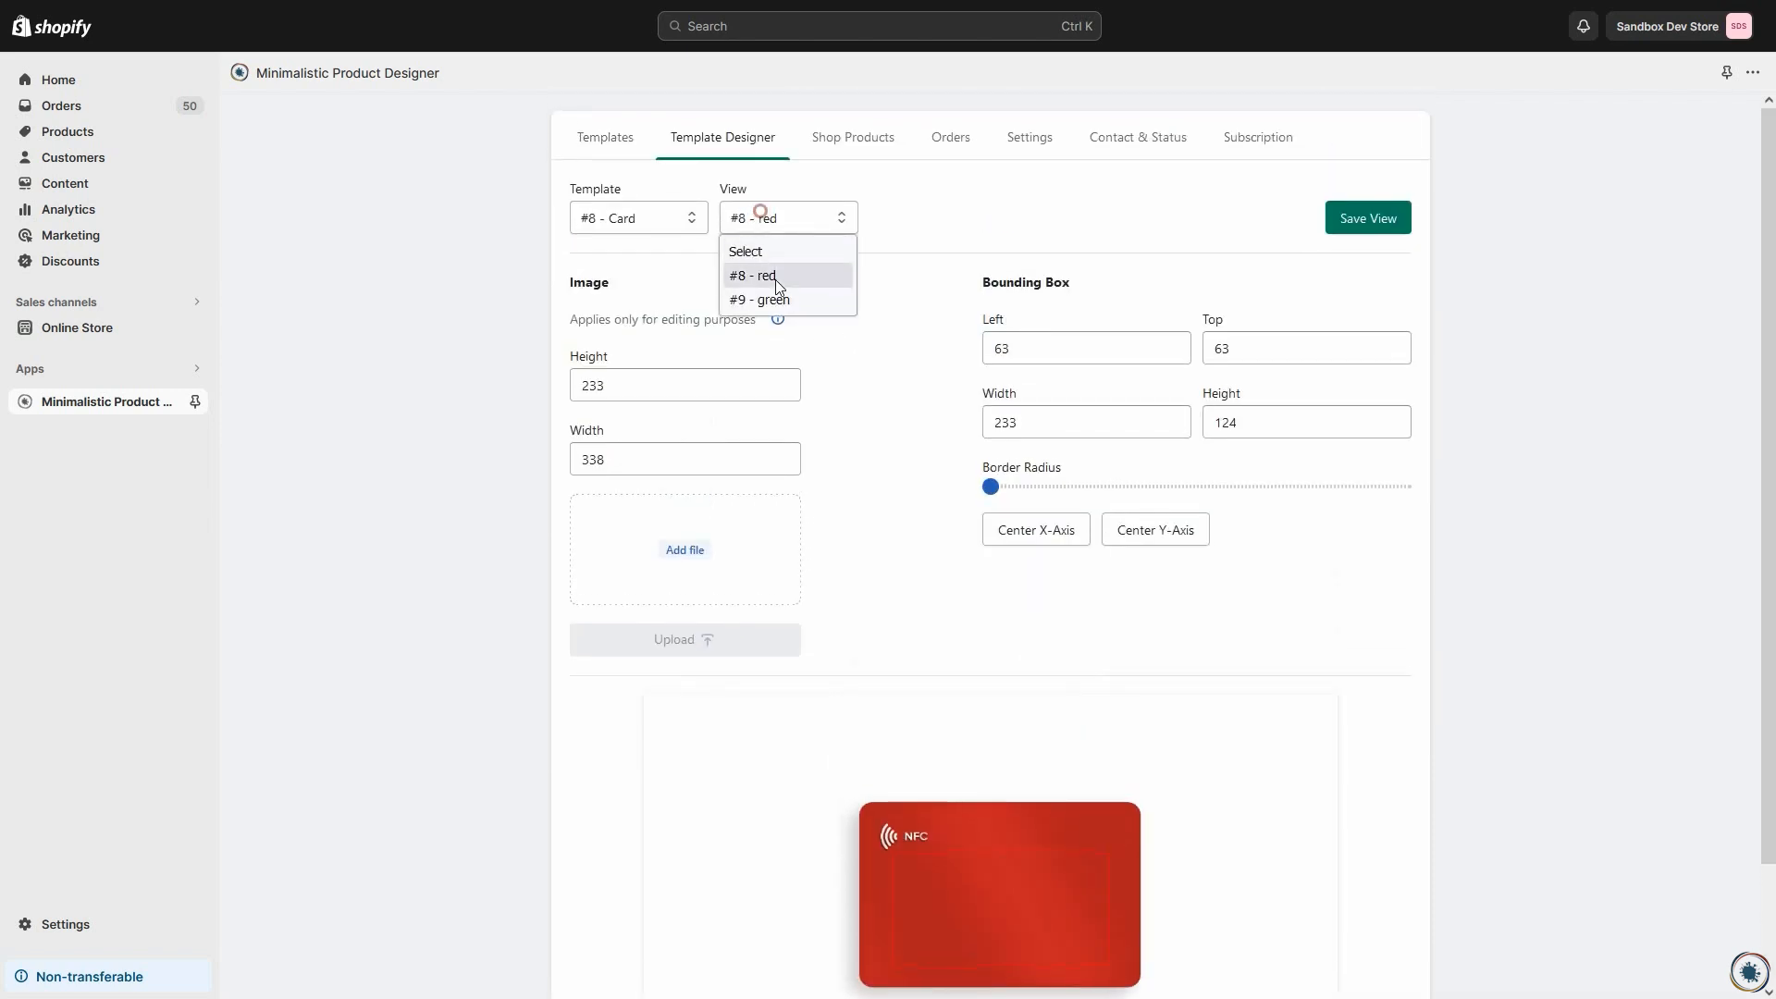
pyautogui.click(768, 294)
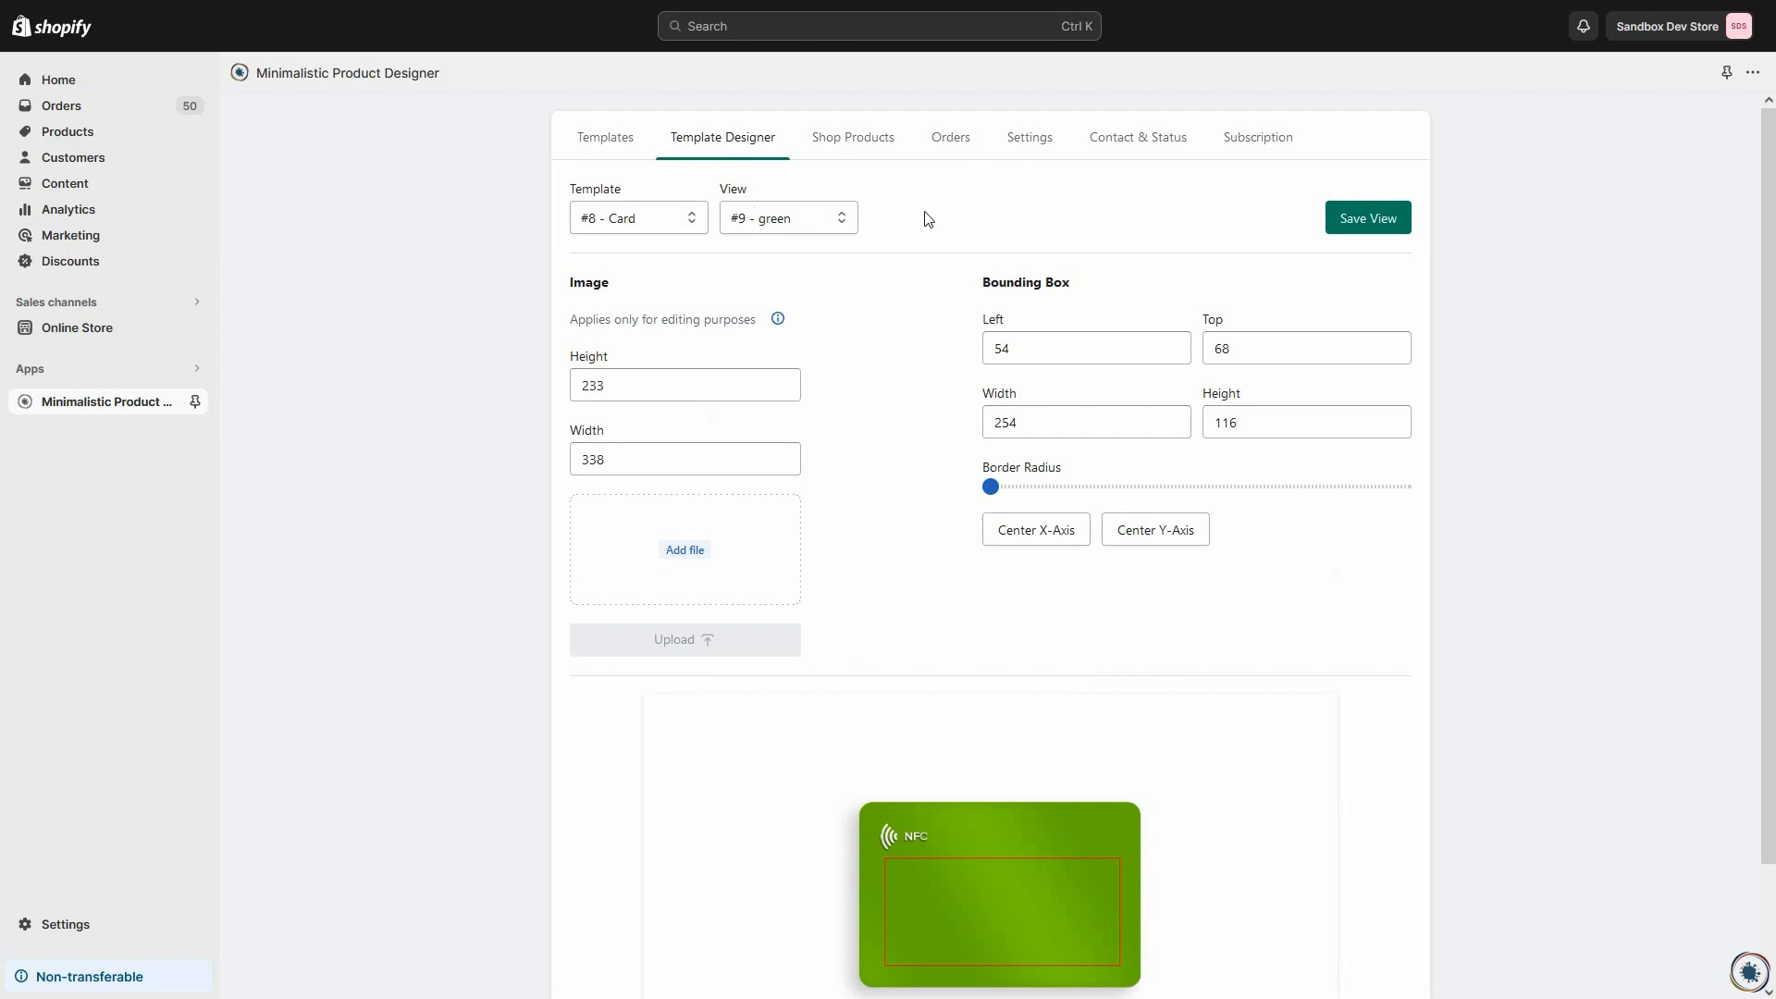
# Step: Assign the Card template to the Custom Card shop product and open the product's preview
pyautogui.click(856, 143)
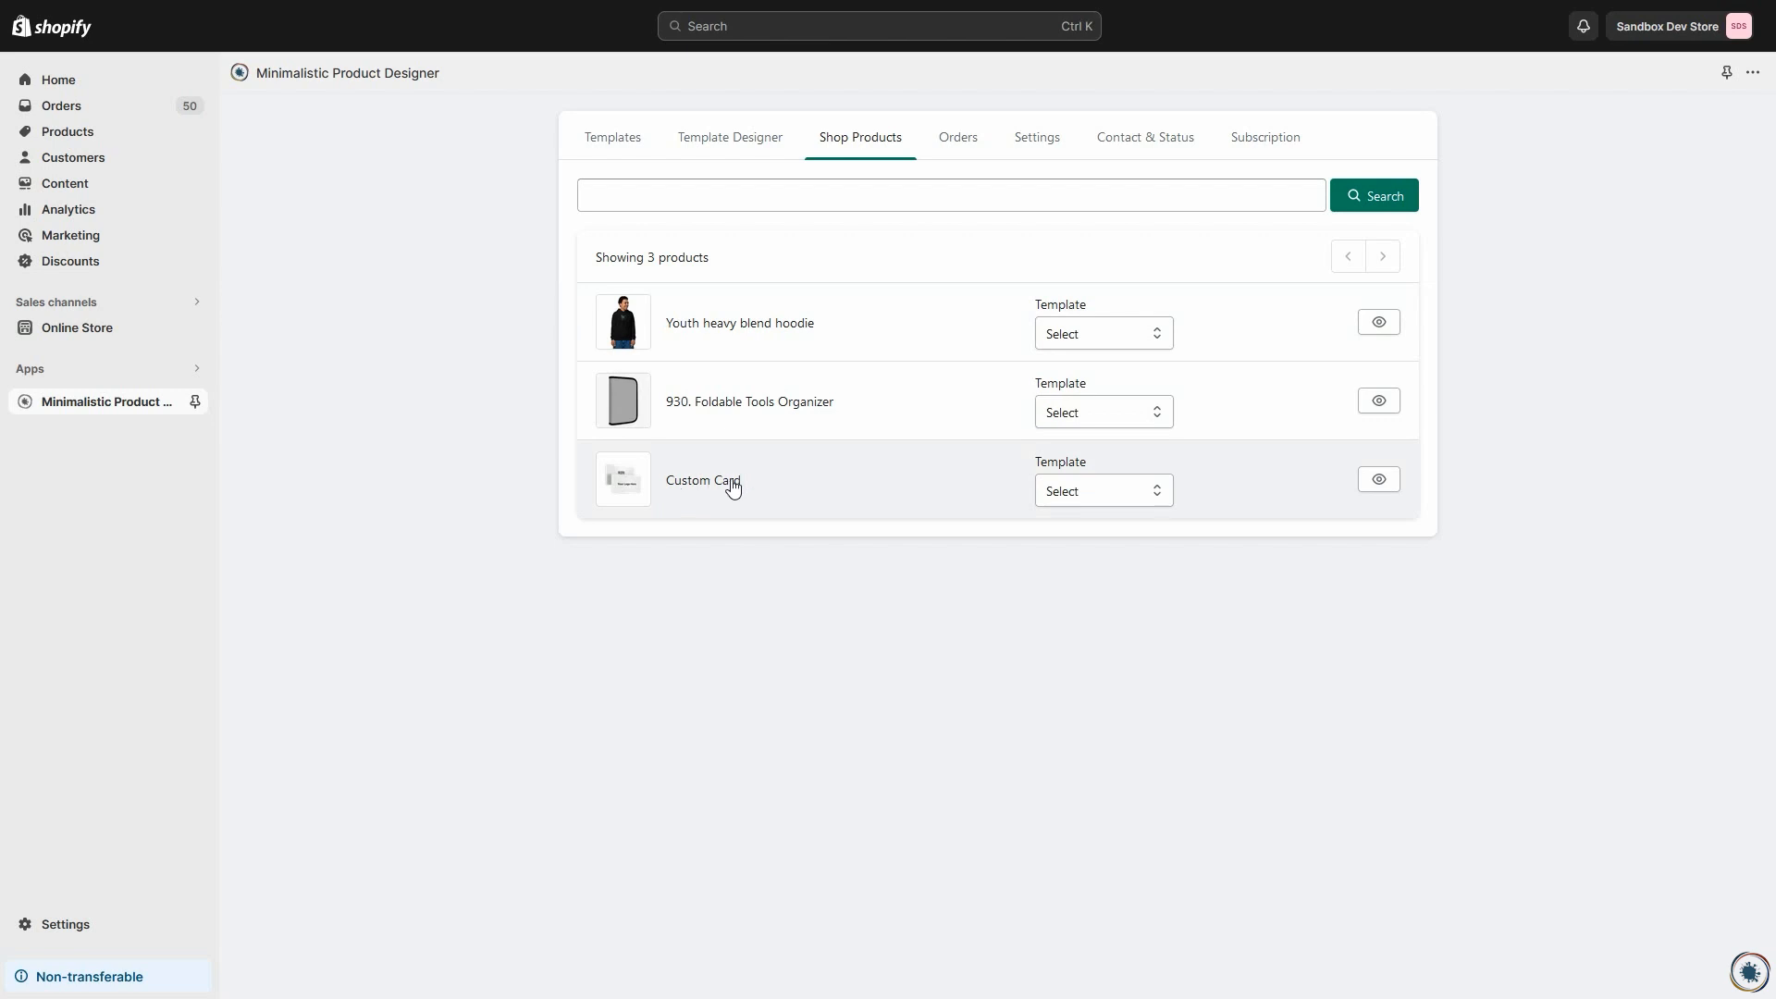
pyautogui.click(1081, 496)
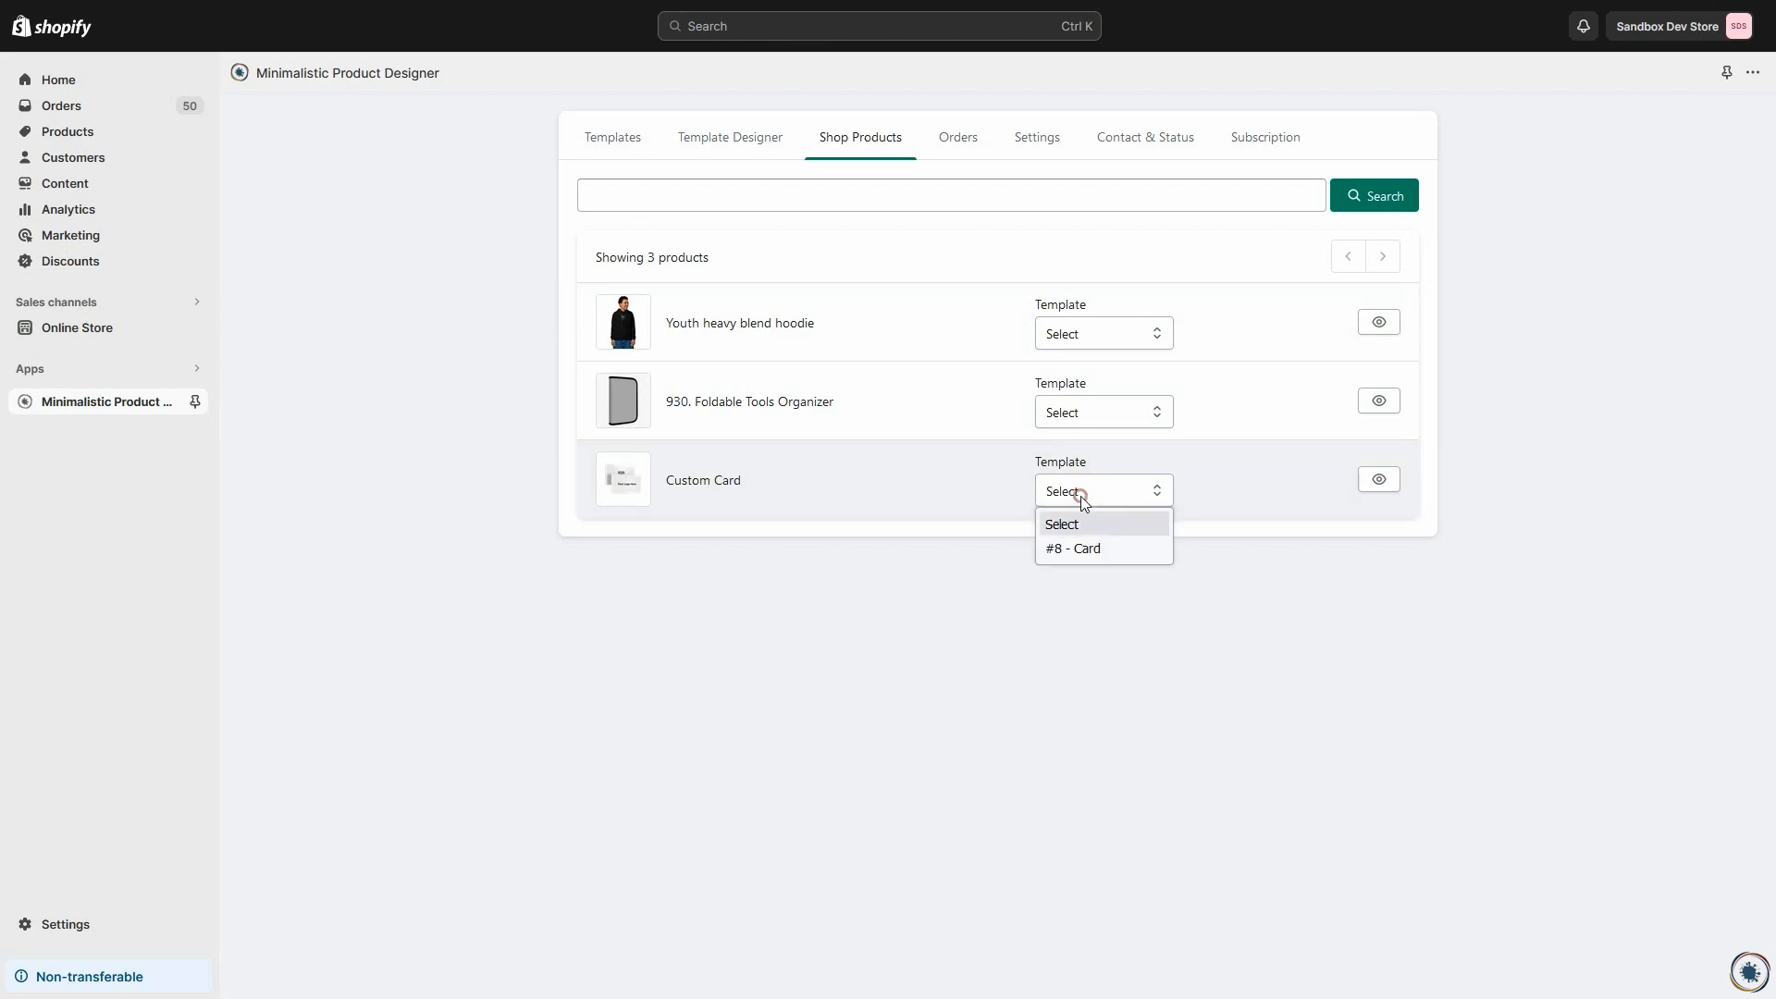
pyautogui.click(1082, 550)
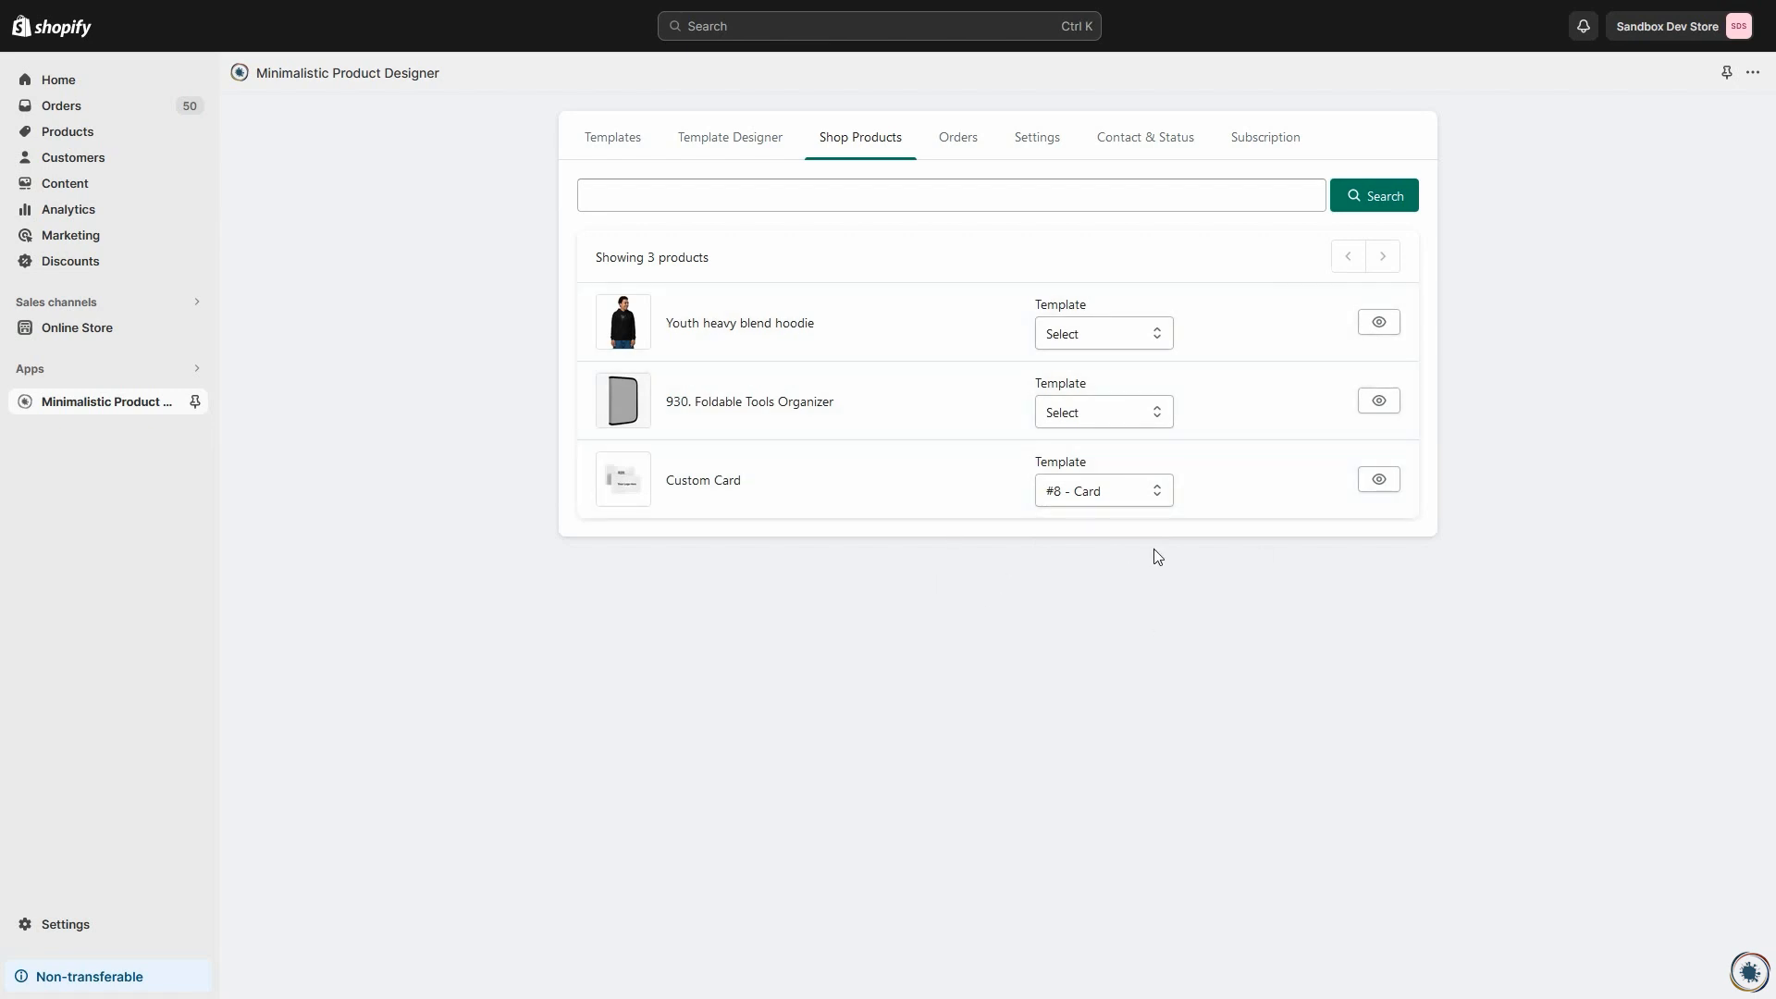
pyautogui.click(1386, 474)
# Step: Change the customization button text to "Design Card" in the app settings
pyautogui.click(1029, 150)
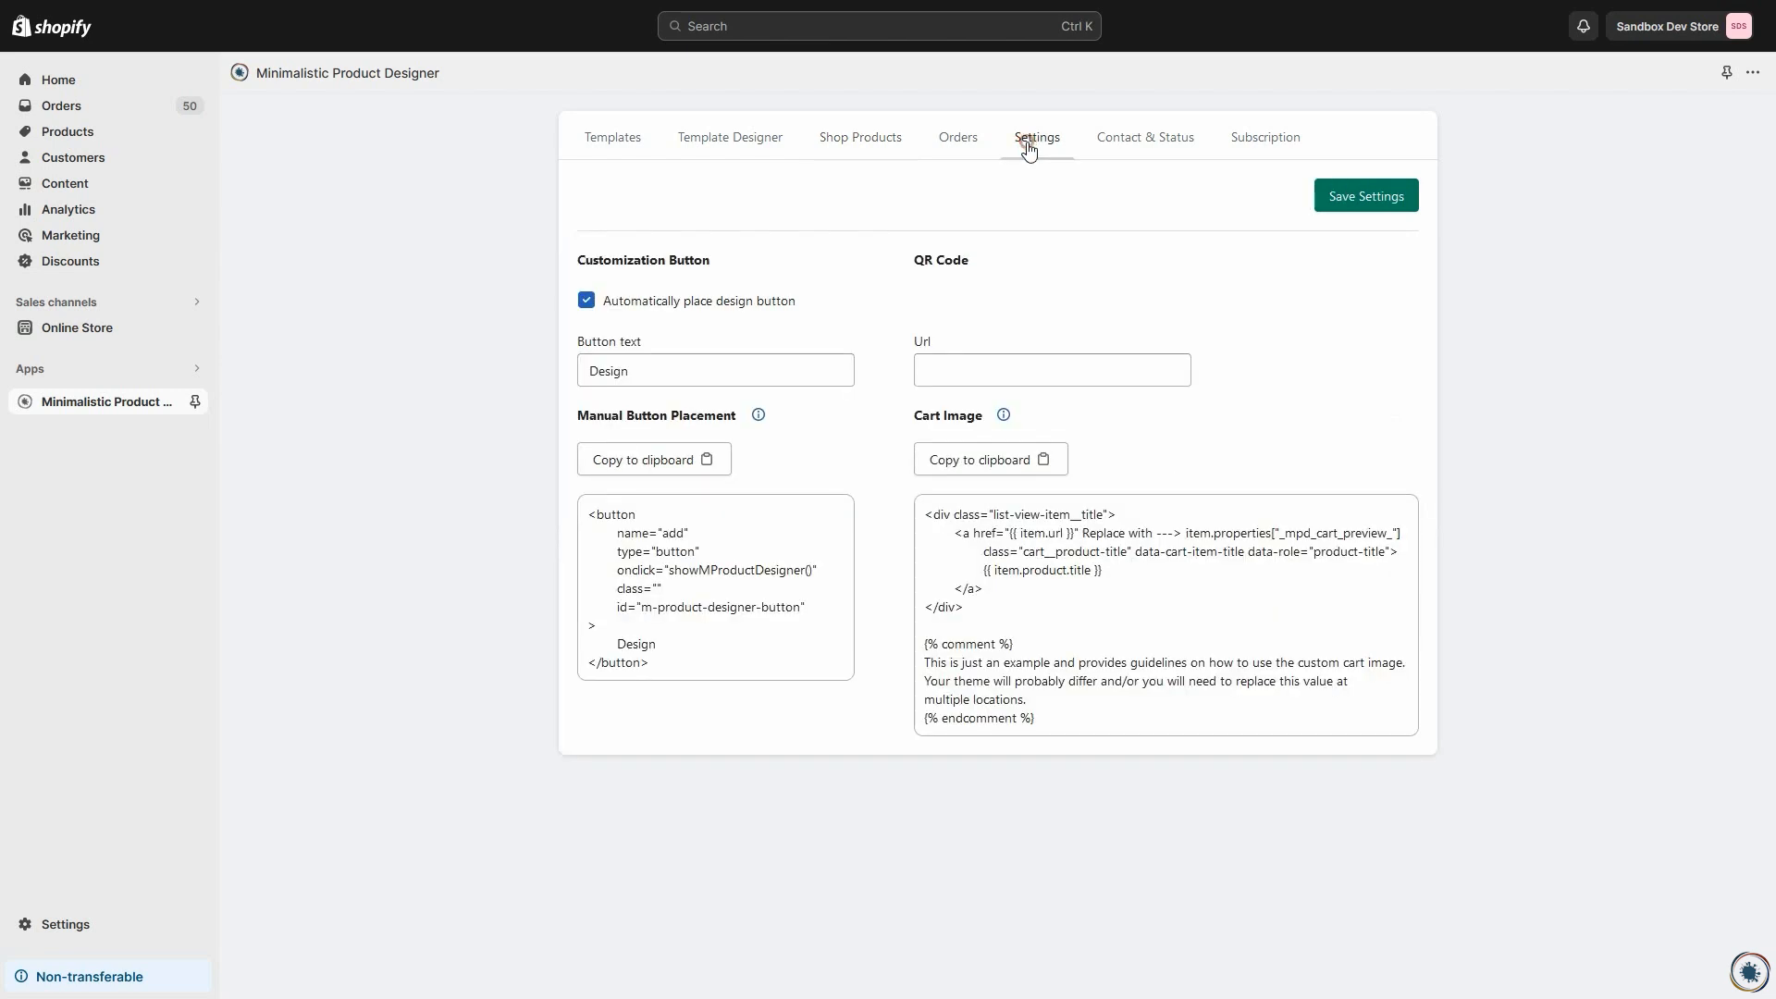
pyautogui.click(647, 372)
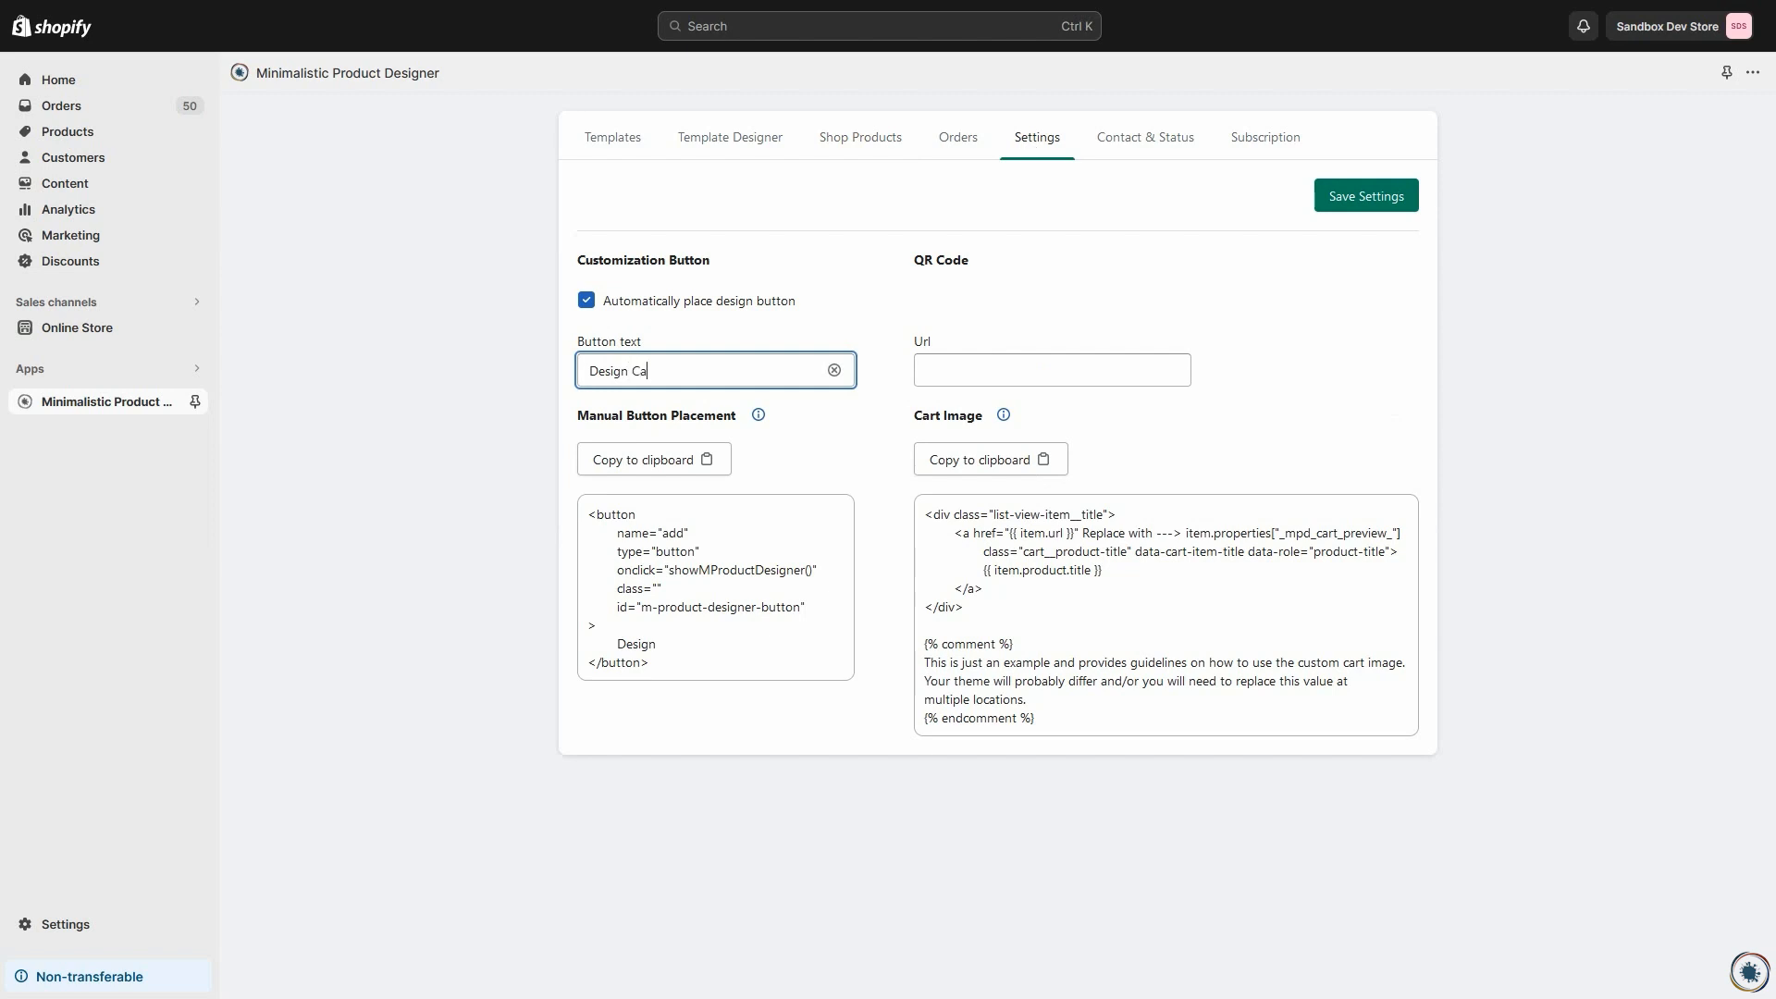
pyautogui.write('Card')
pyautogui.click(1073, 321)
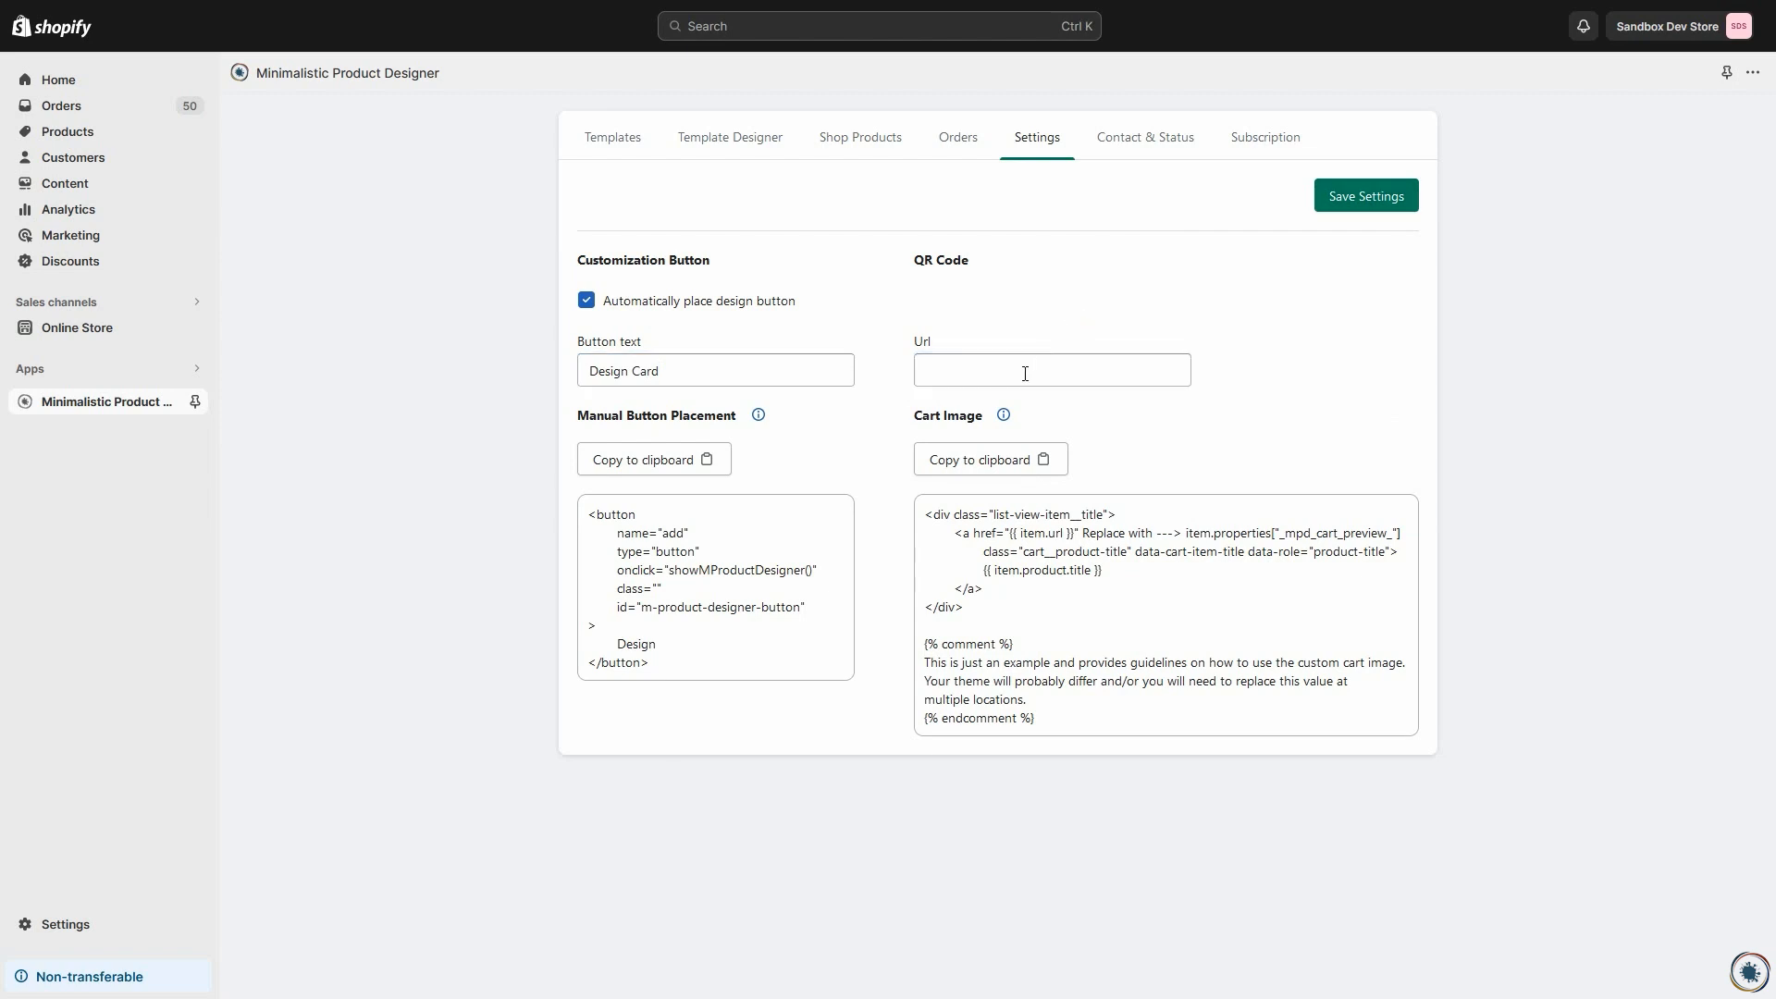
pyautogui.click(952, 373)
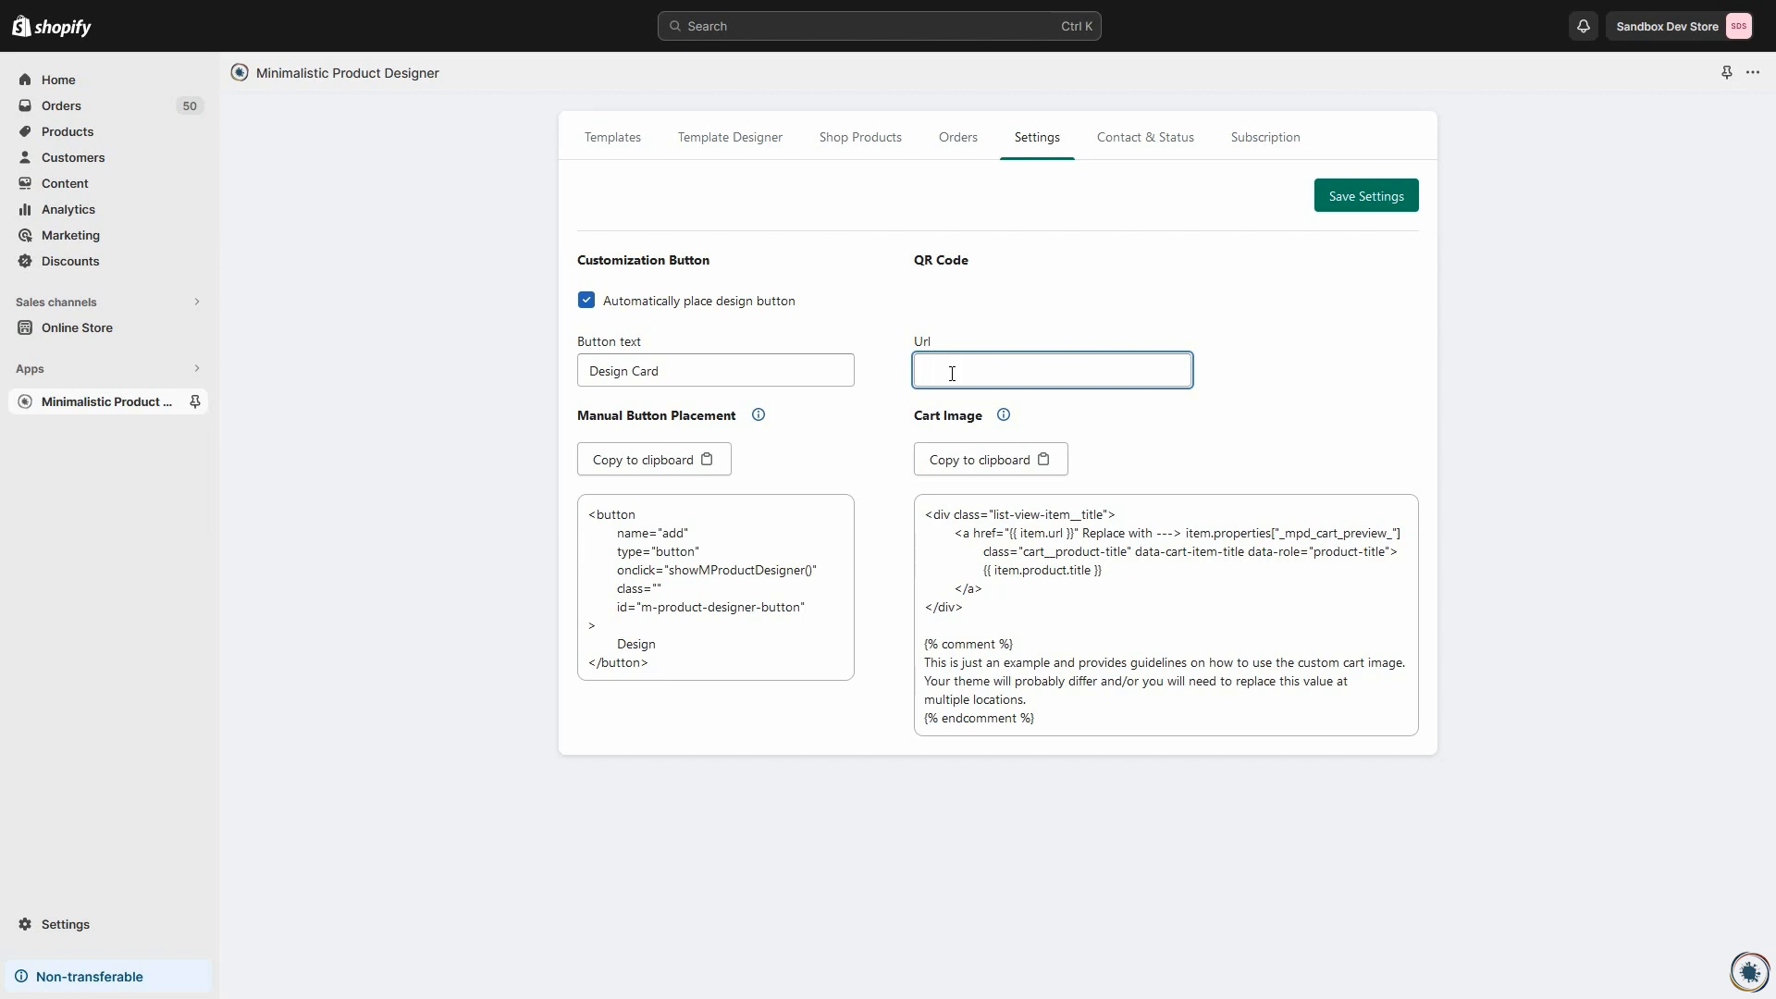
# Step: Copy the manual button placement code and disable automatic placement of the design button
pyautogui.click(696, 459)
pyautogui.click(585, 303)
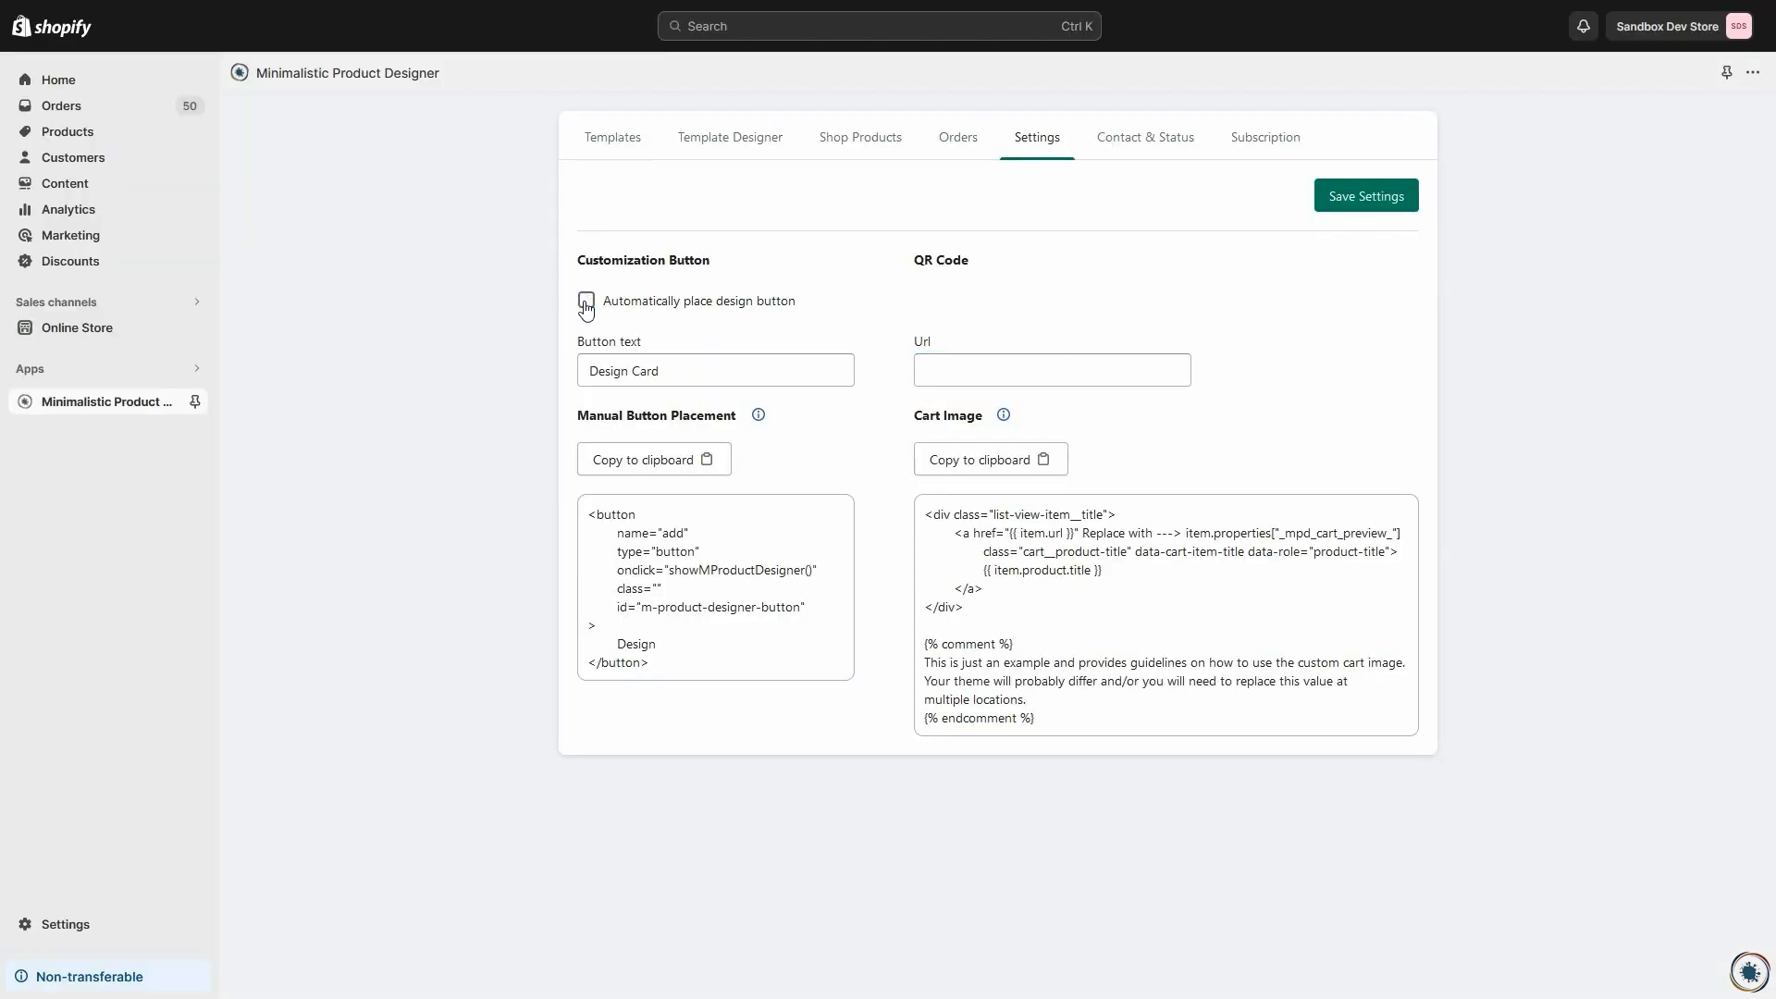
pyautogui.moveTo(658, 668); pyautogui.dragTo(590, 511)
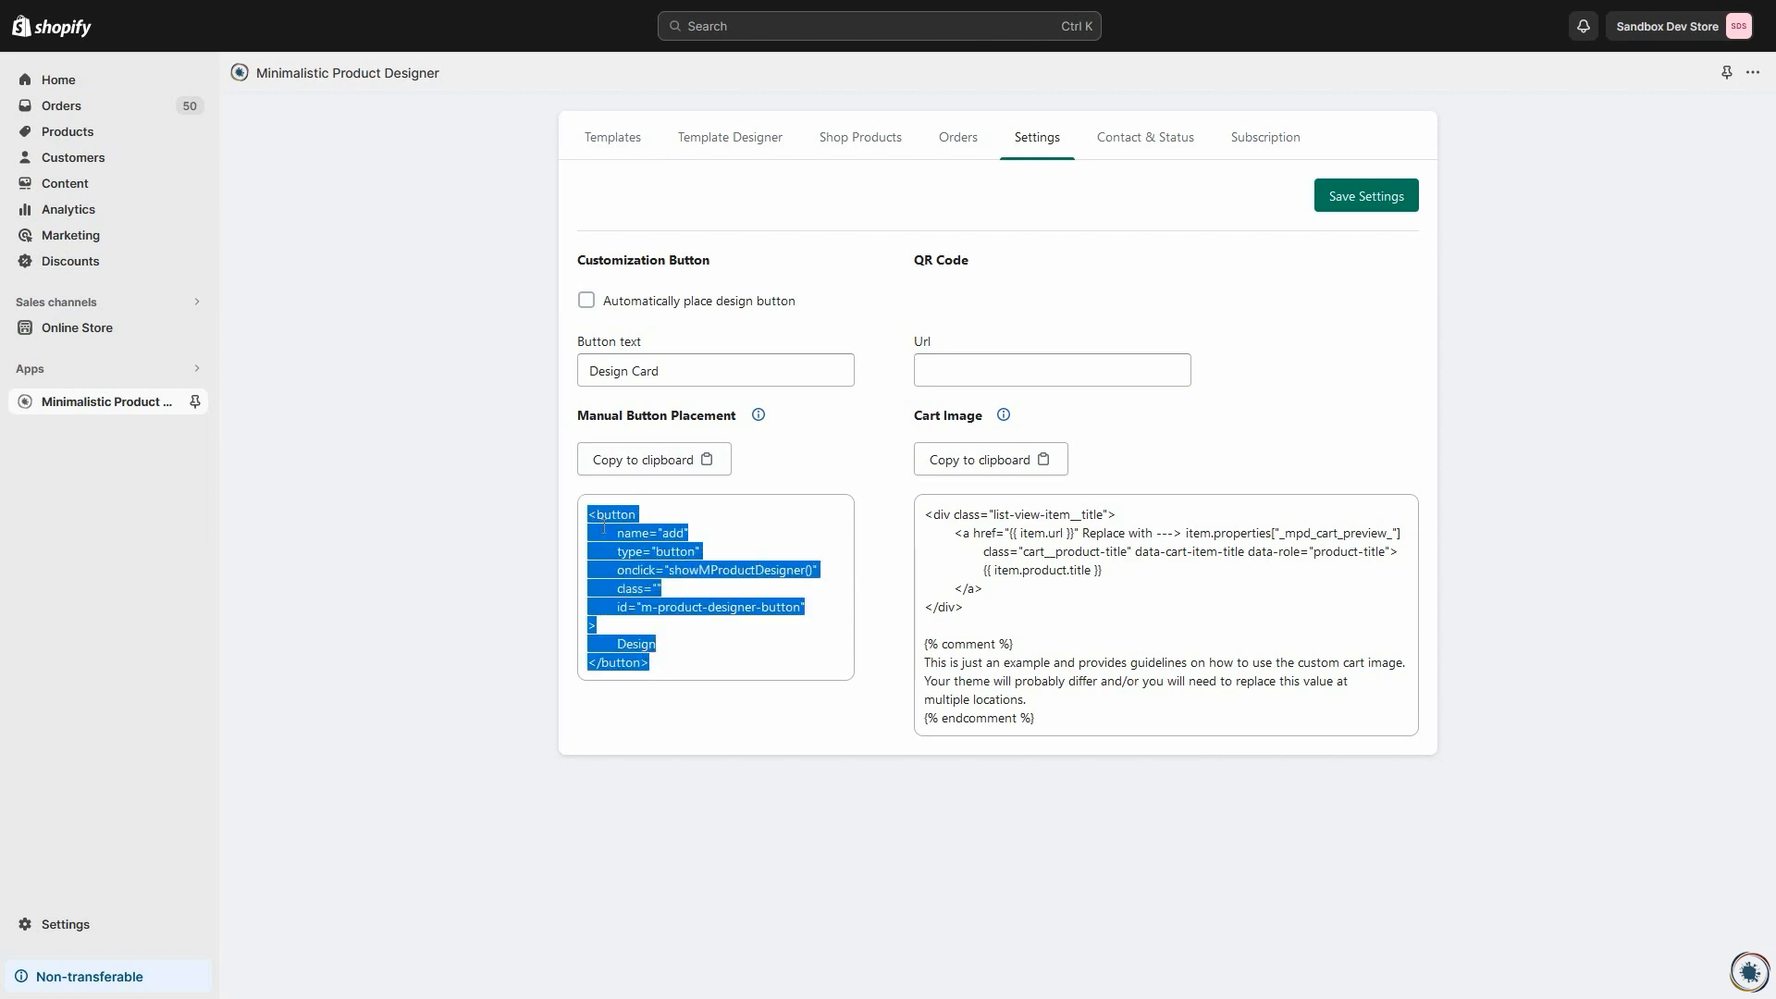
# Step: Copy the manual placement code for the design button and look over the store's home page in the theme editor
pyautogui.click(824, 472)
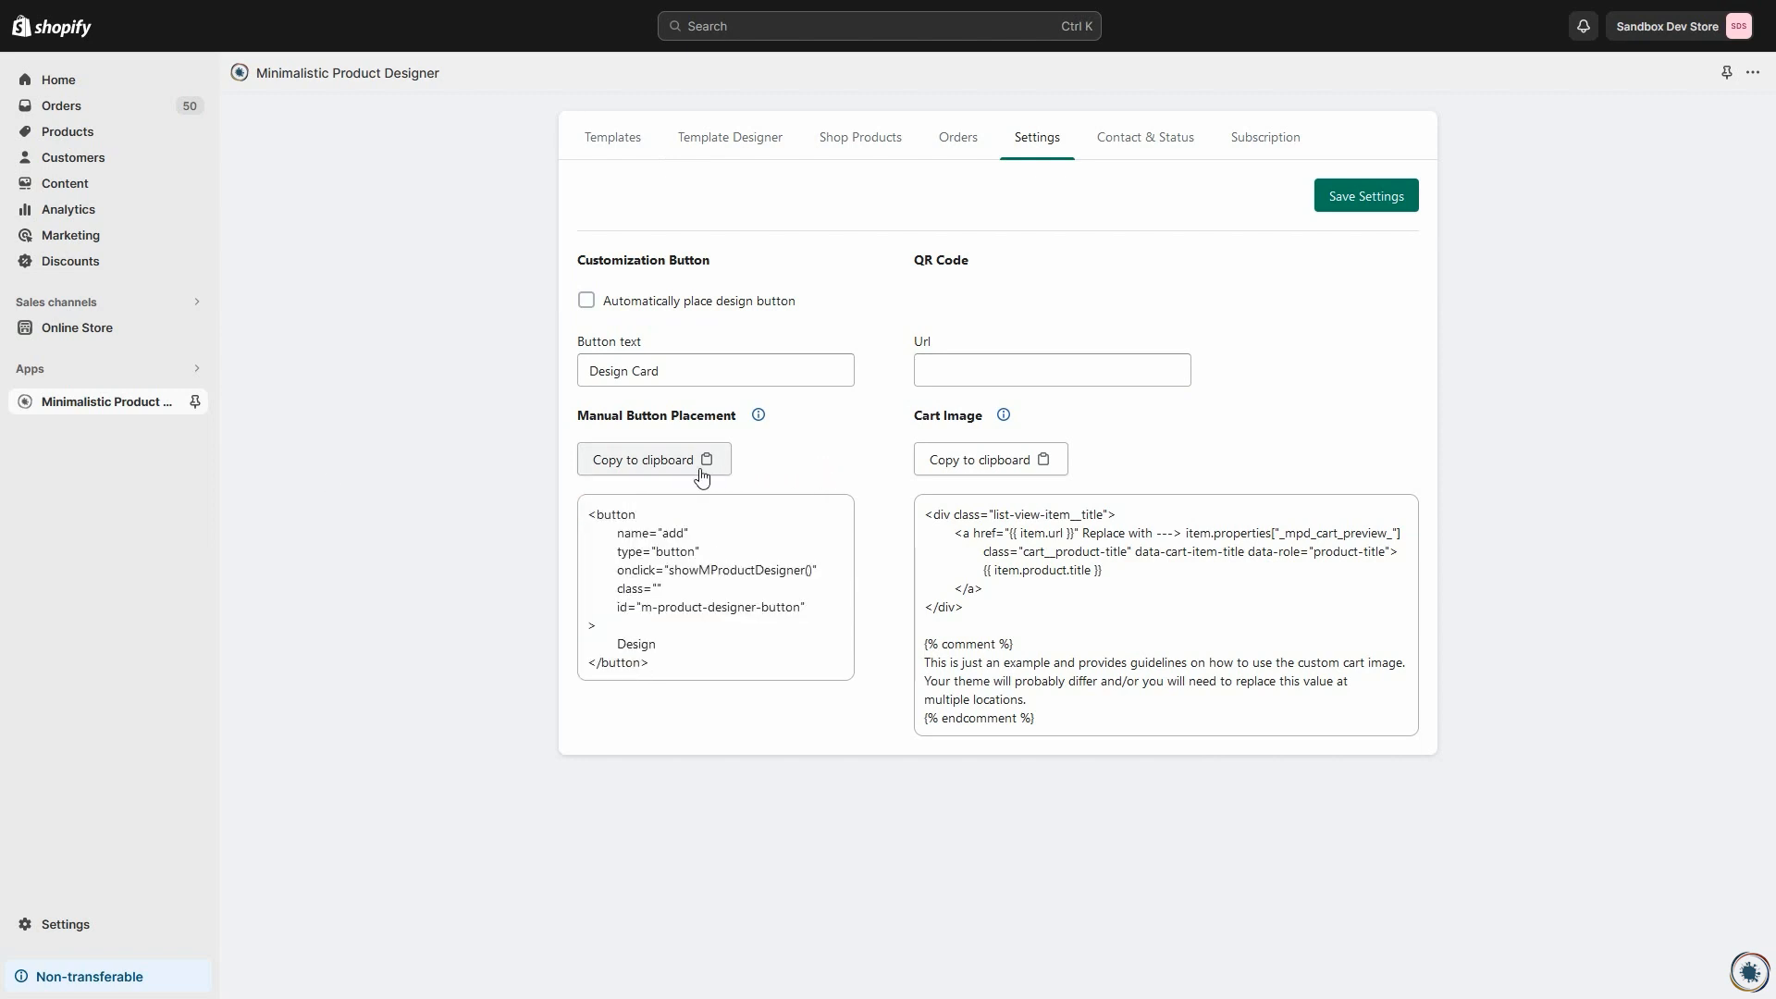
pyautogui.click(641, 470)
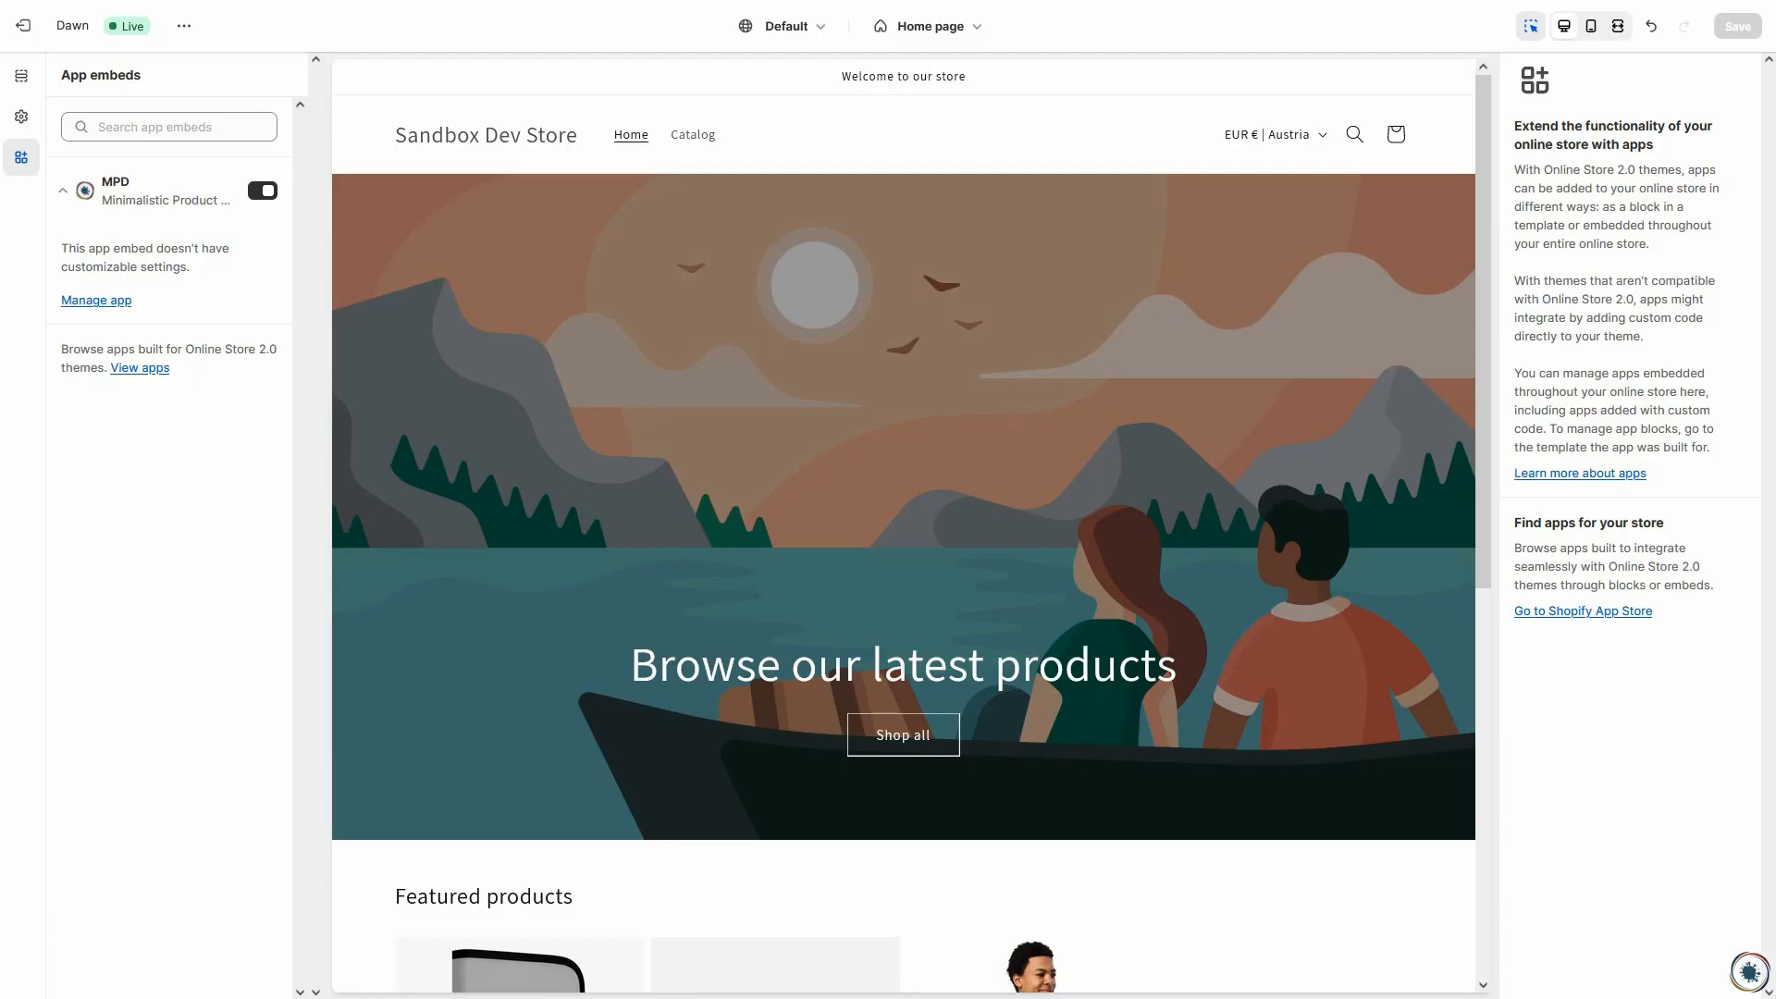
pyautogui.scroll(-2, 591, 596)
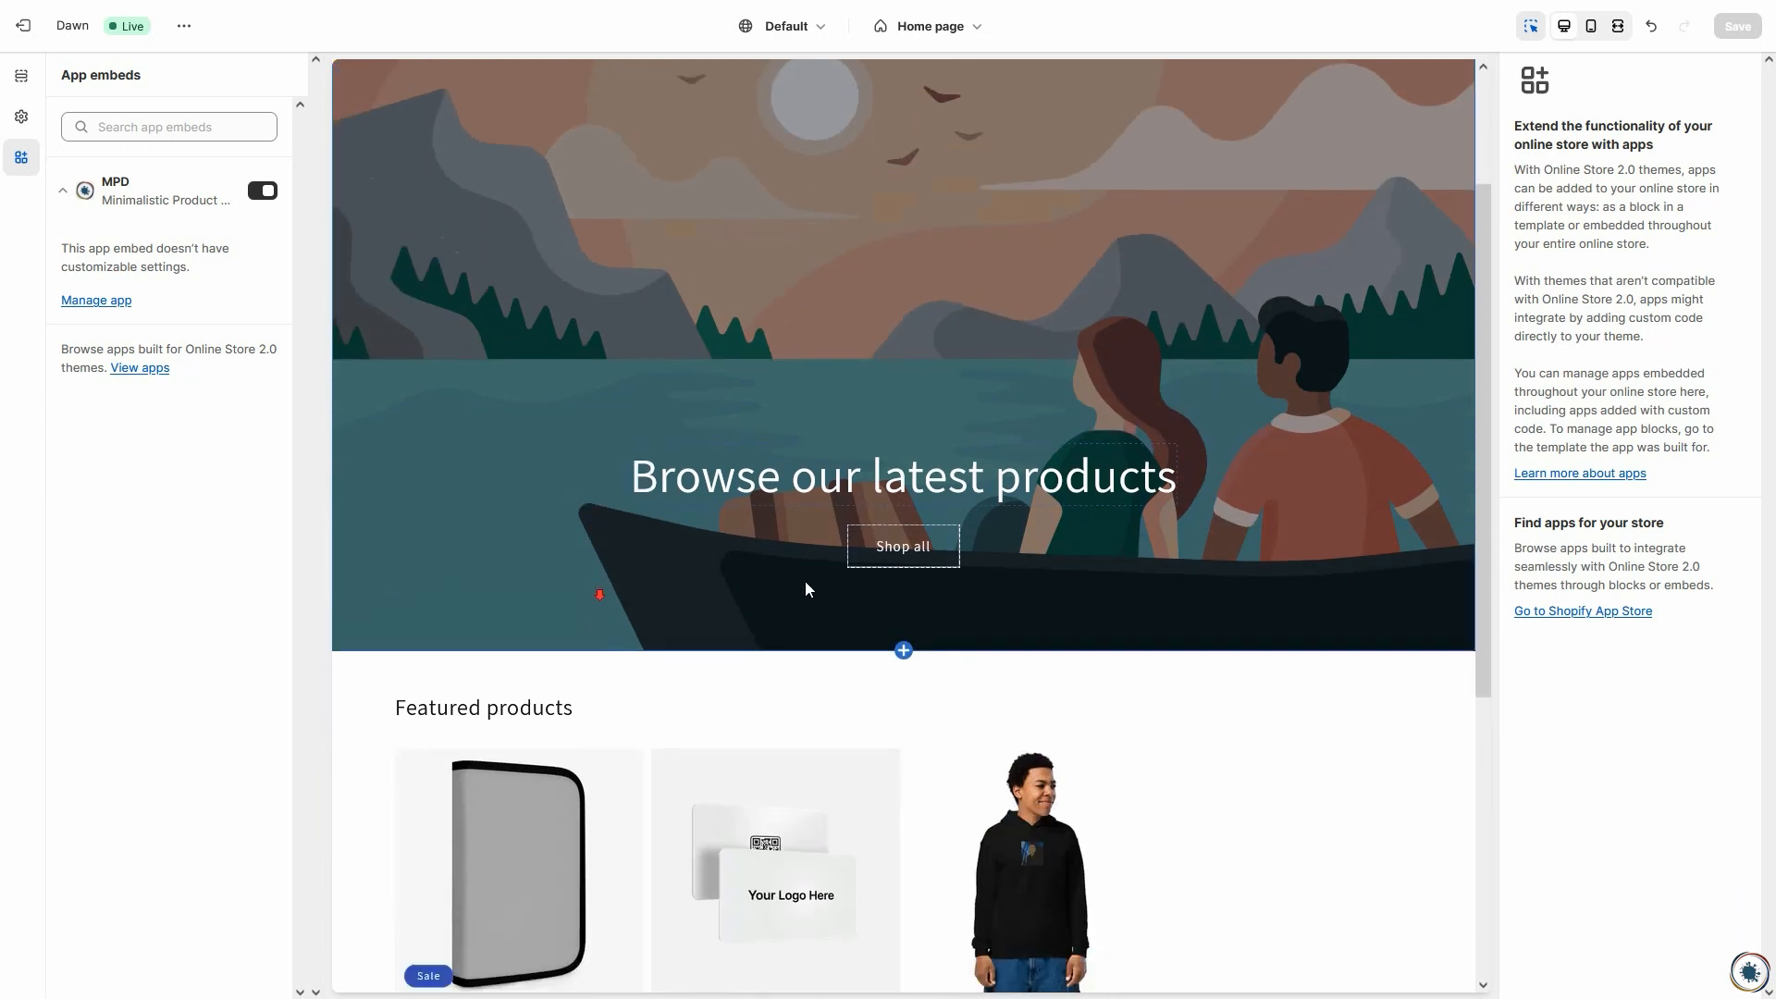
pyautogui.scroll(2, 1051, 587)
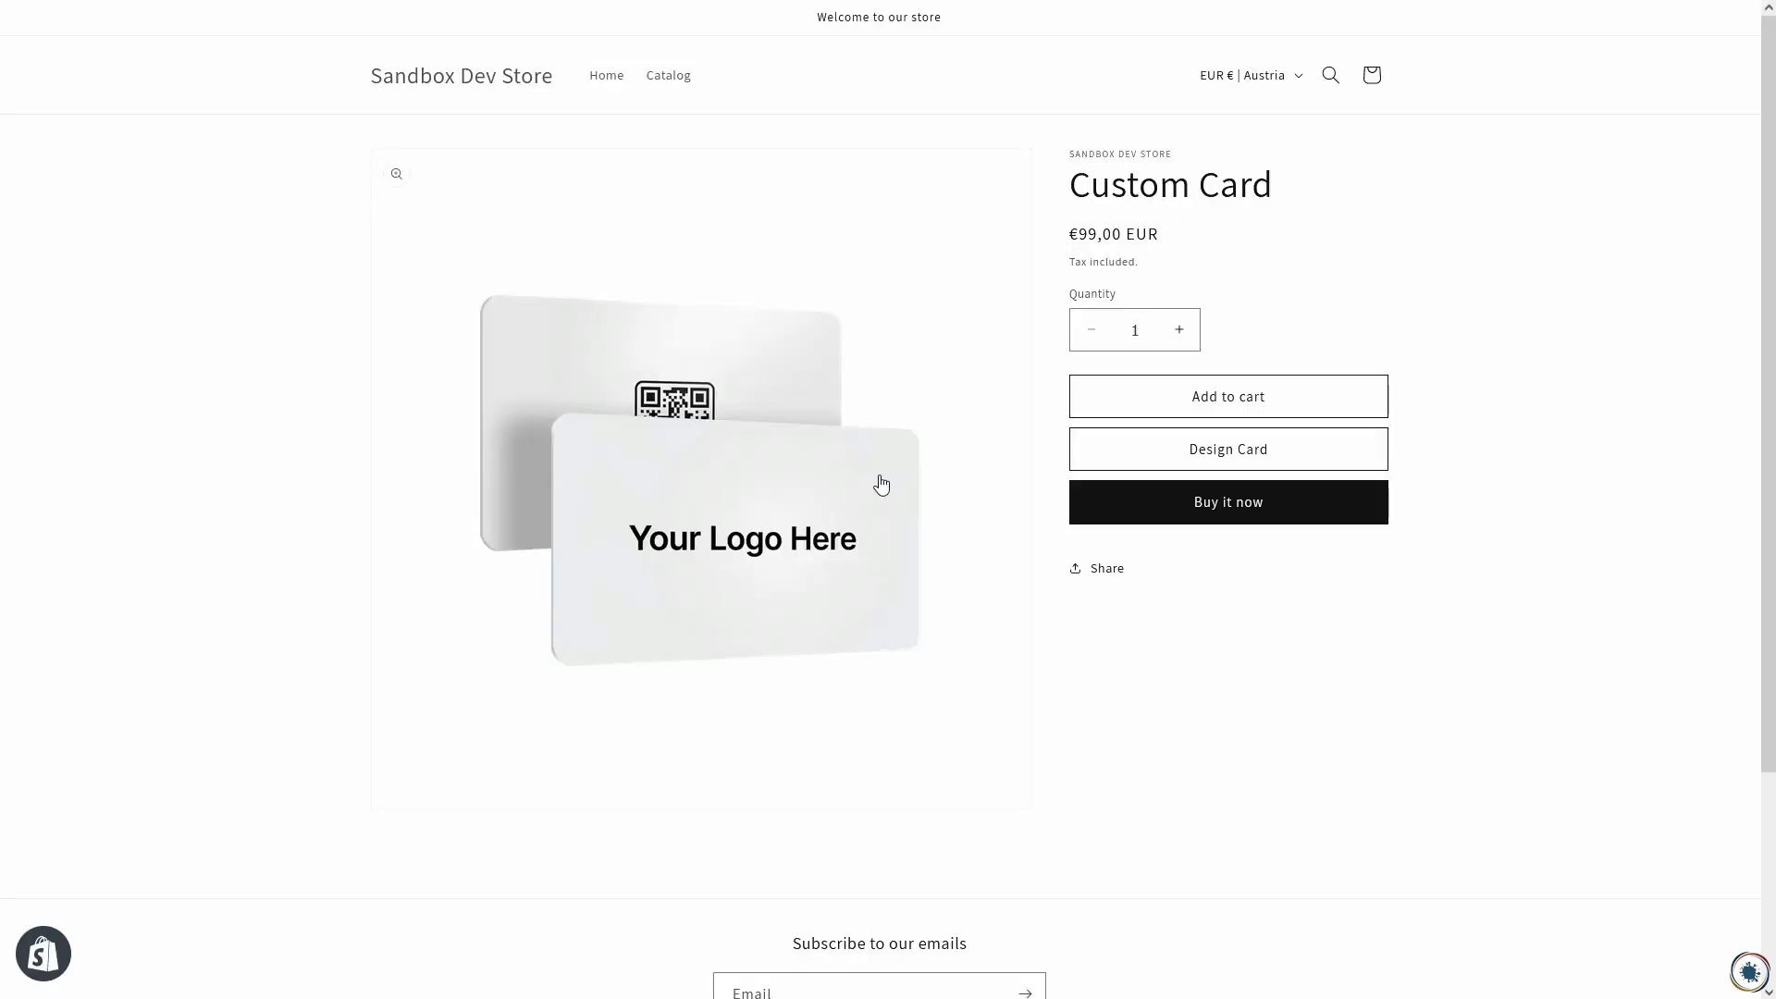
# Step: Open the Custom Card designer from the product page and add the logo image to the red view
pyautogui.click(1202, 449)
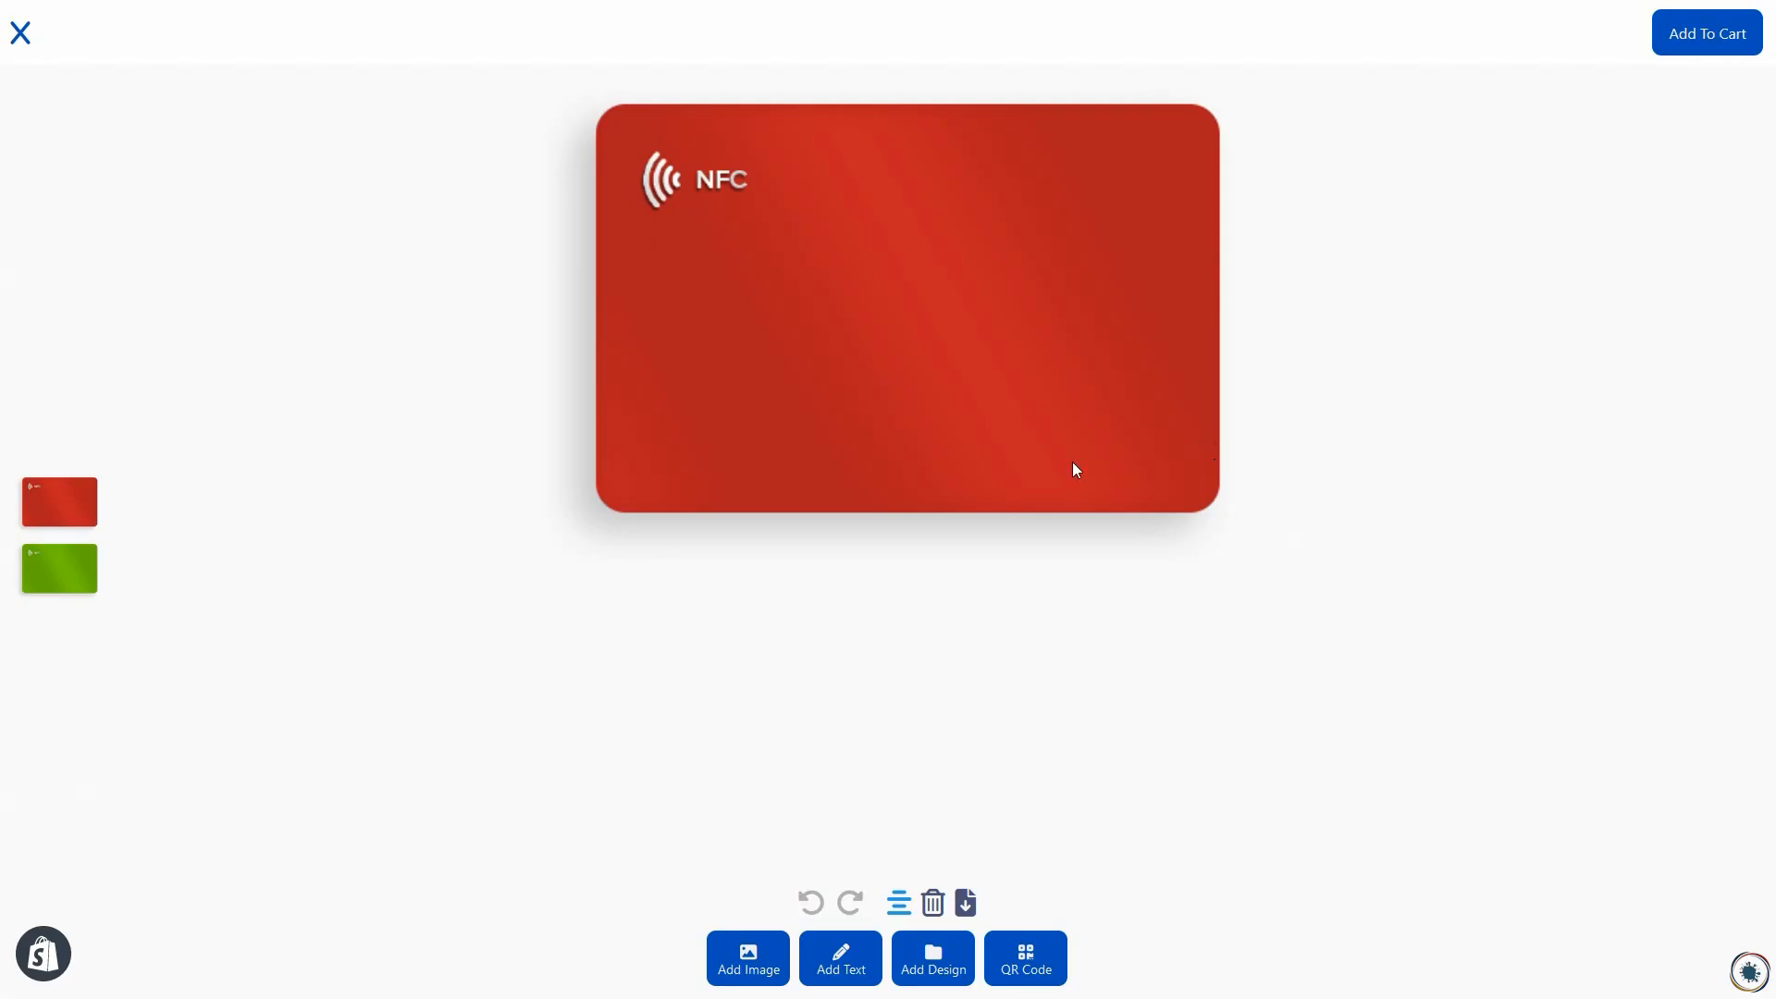
pyautogui.click(740, 961)
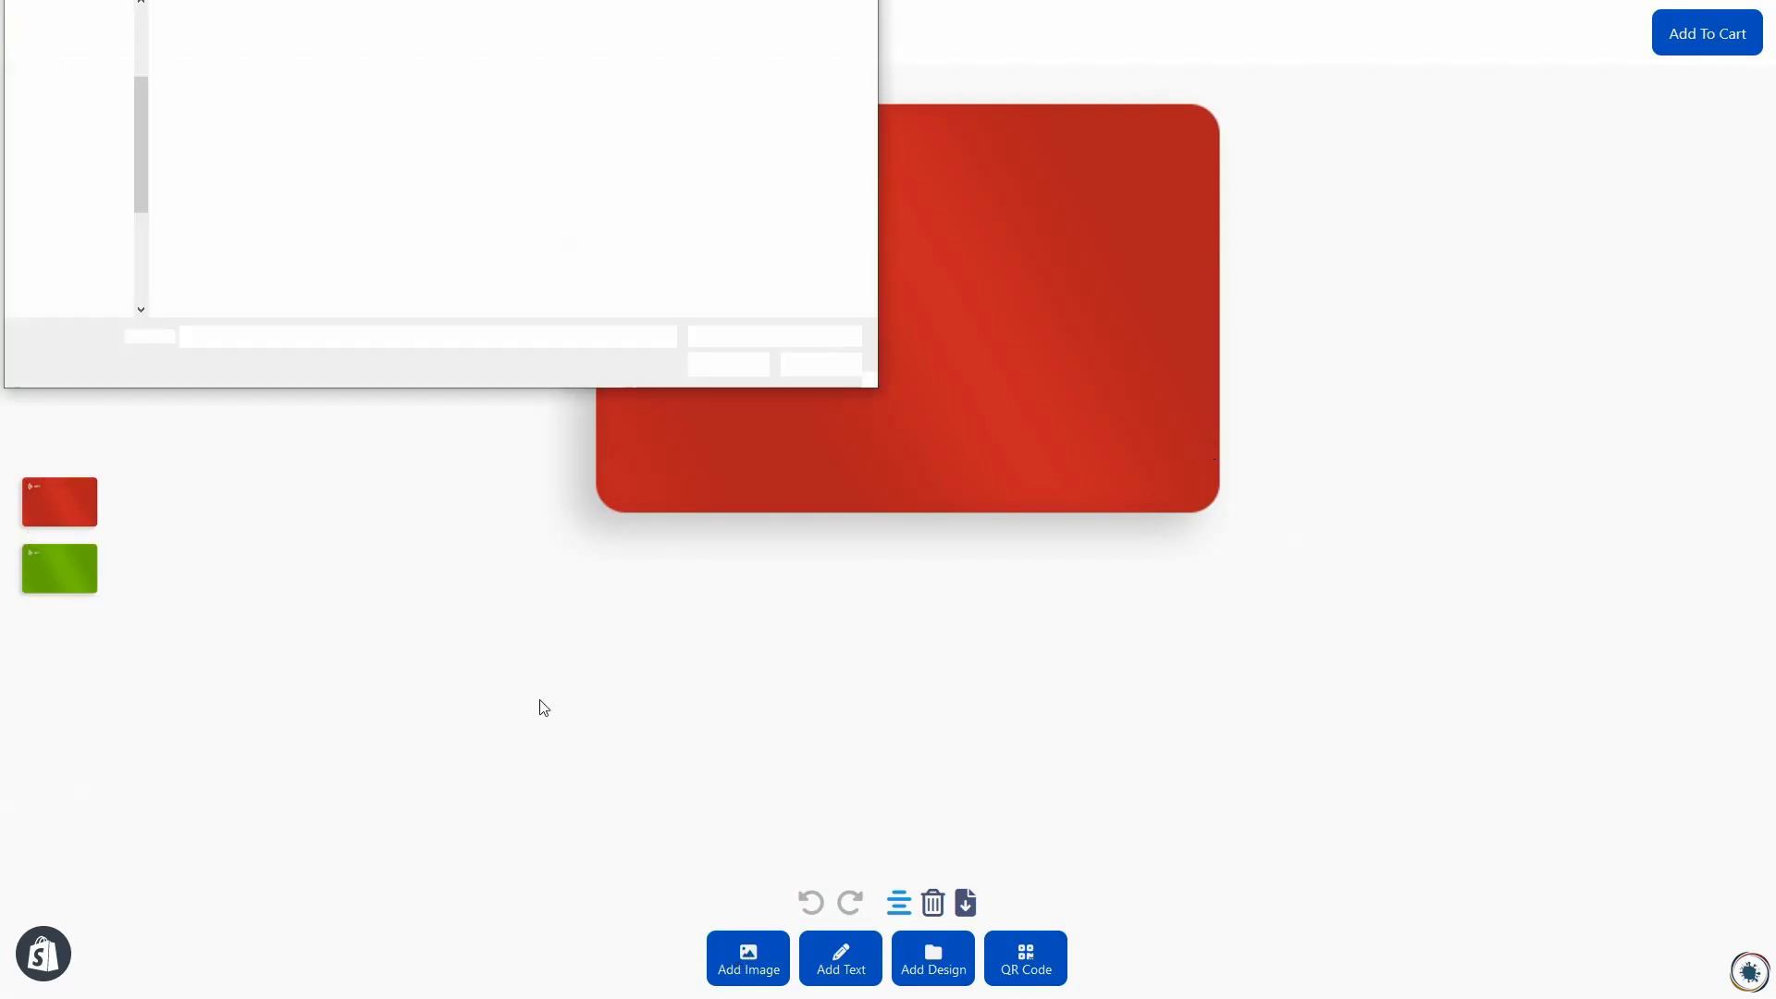
pyautogui.click(204, 59)
pyautogui.doubleClick(202, 58)
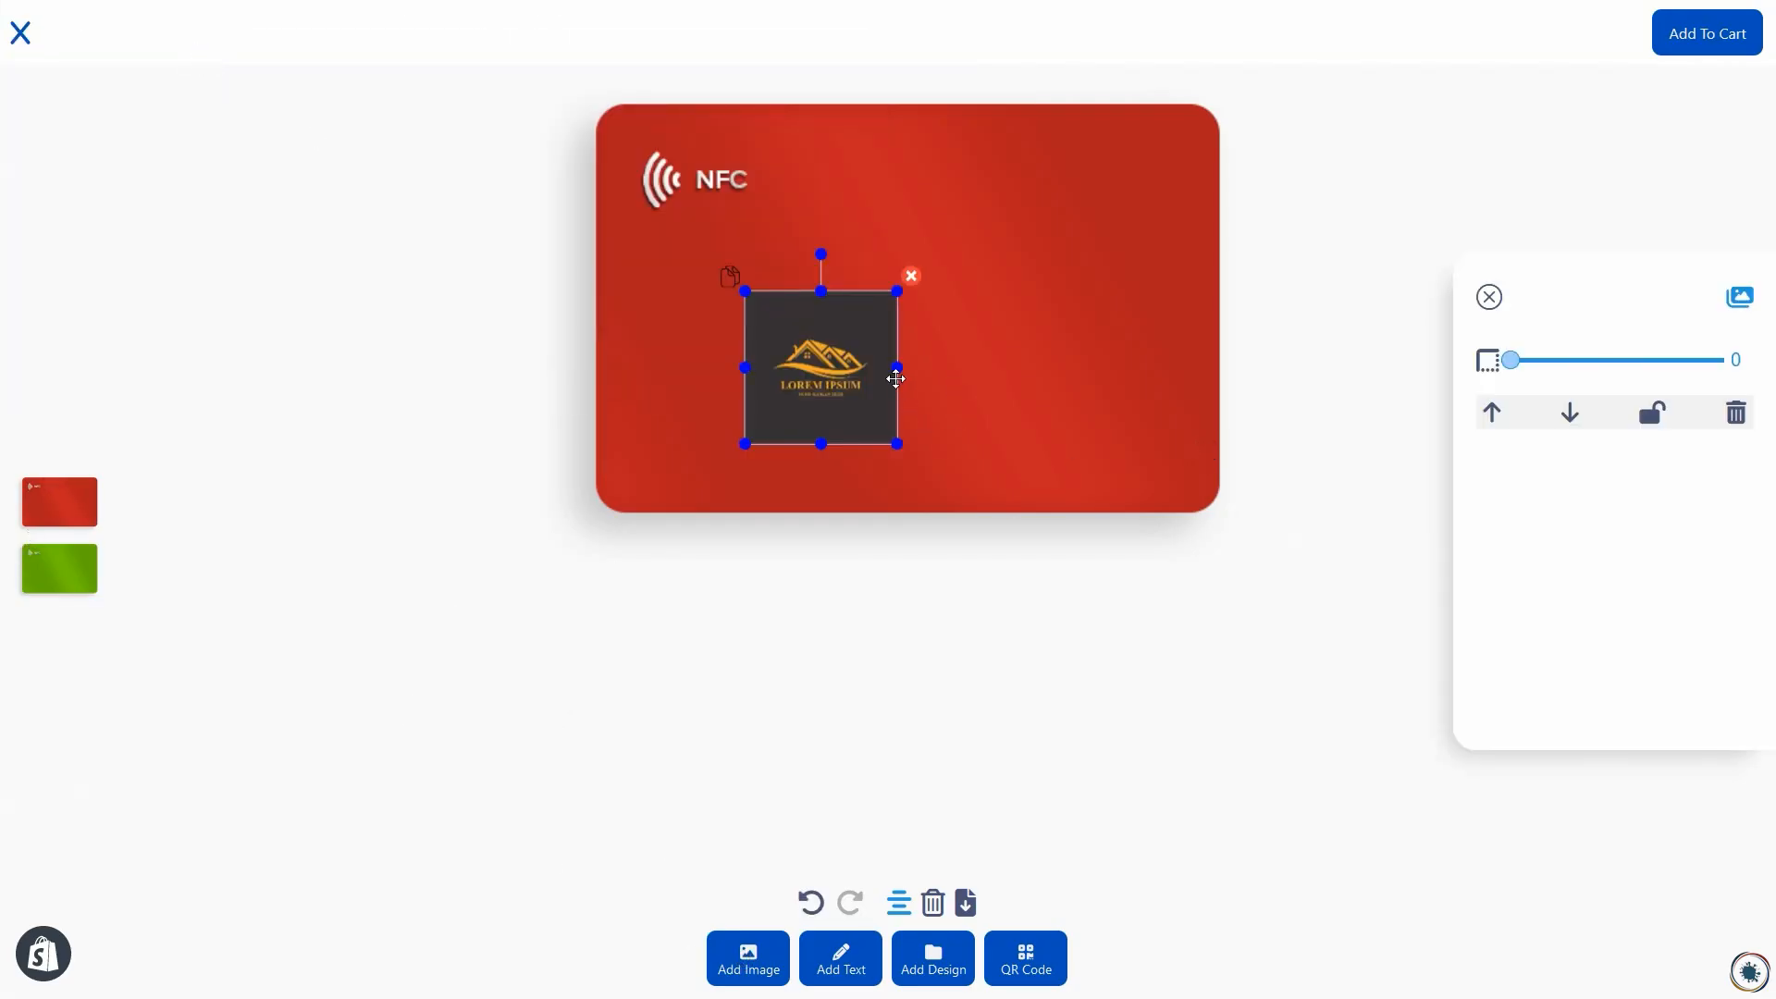
# Step: Enlarge and reposition the logo so it covers the red card, and add the design to the cart
pyautogui.moveTo(896, 447); pyautogui.dragTo(1395, 662)
pyautogui.moveTo(935, 397); pyautogui.dragTo(814, 165)
pyautogui.click(1709, 40)
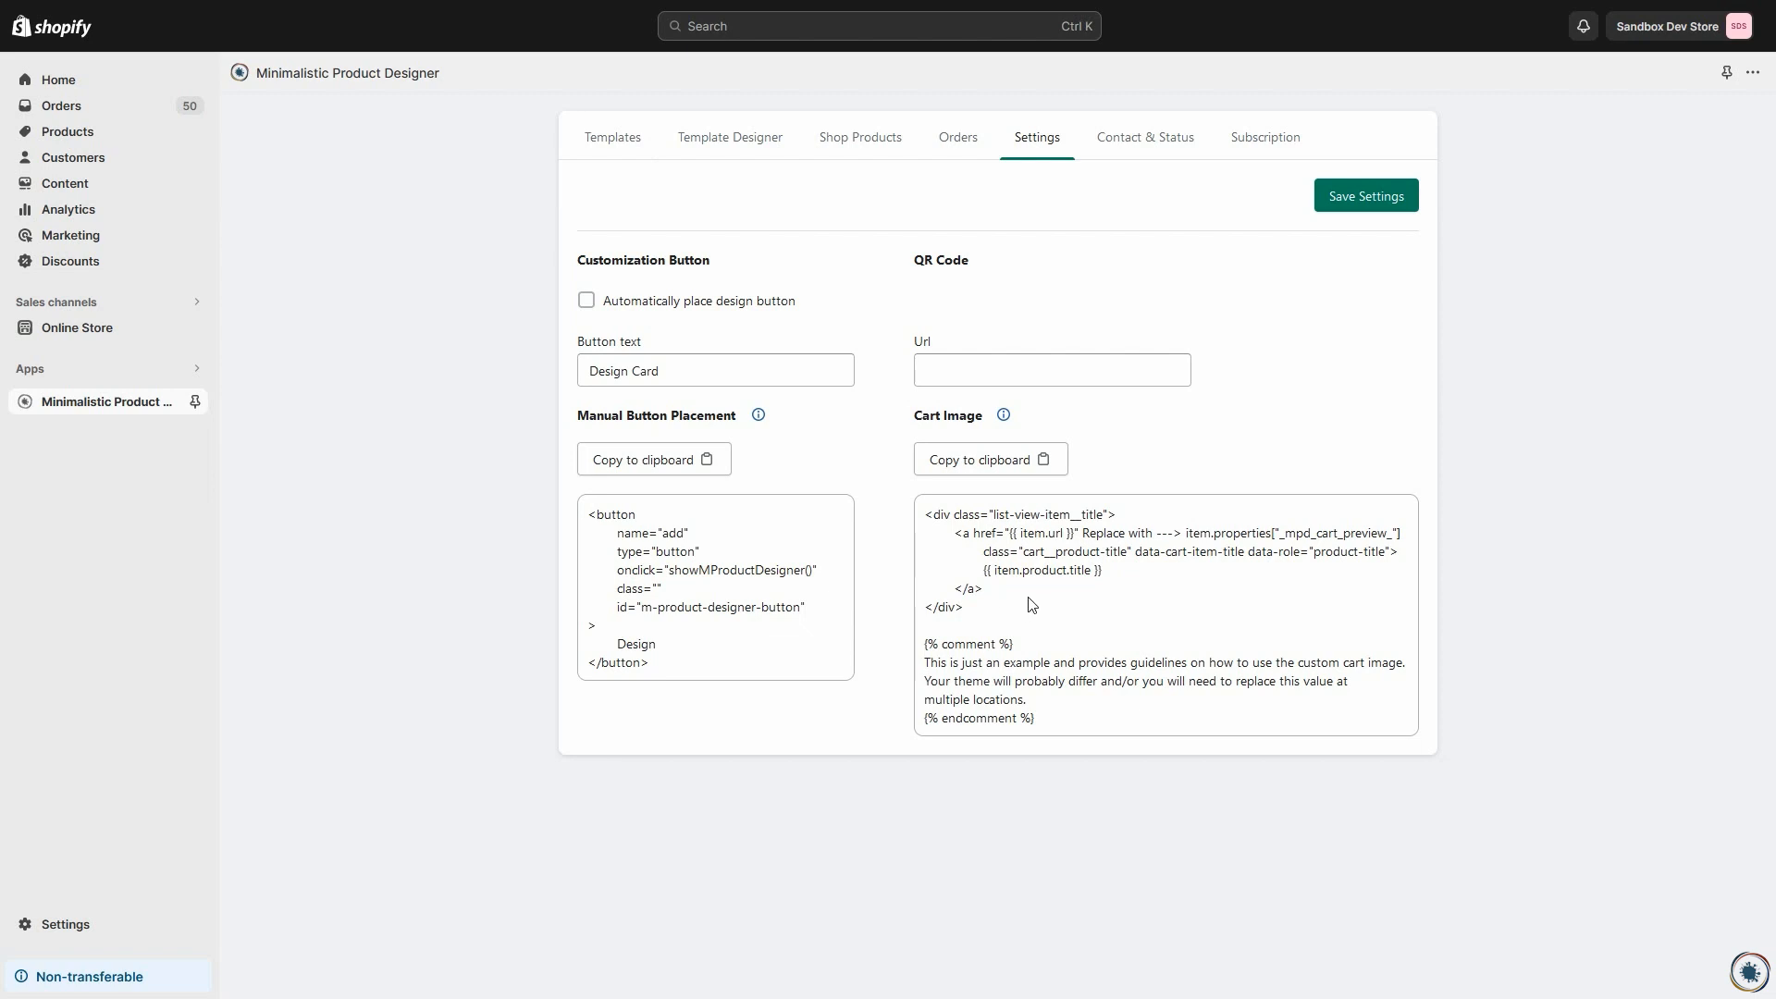
# Step: Highlight the list-view-item__title block in the Cart Image example code to examine it
pyautogui.moveTo(926, 517); pyautogui.dragTo(967, 606)
pyautogui.click(971, 607)
pyautogui.click(926, 519)
# Step: Expand the most recent order in the app's orders list and download its Custom Card design as PDF
pyautogui.click(960, 141)
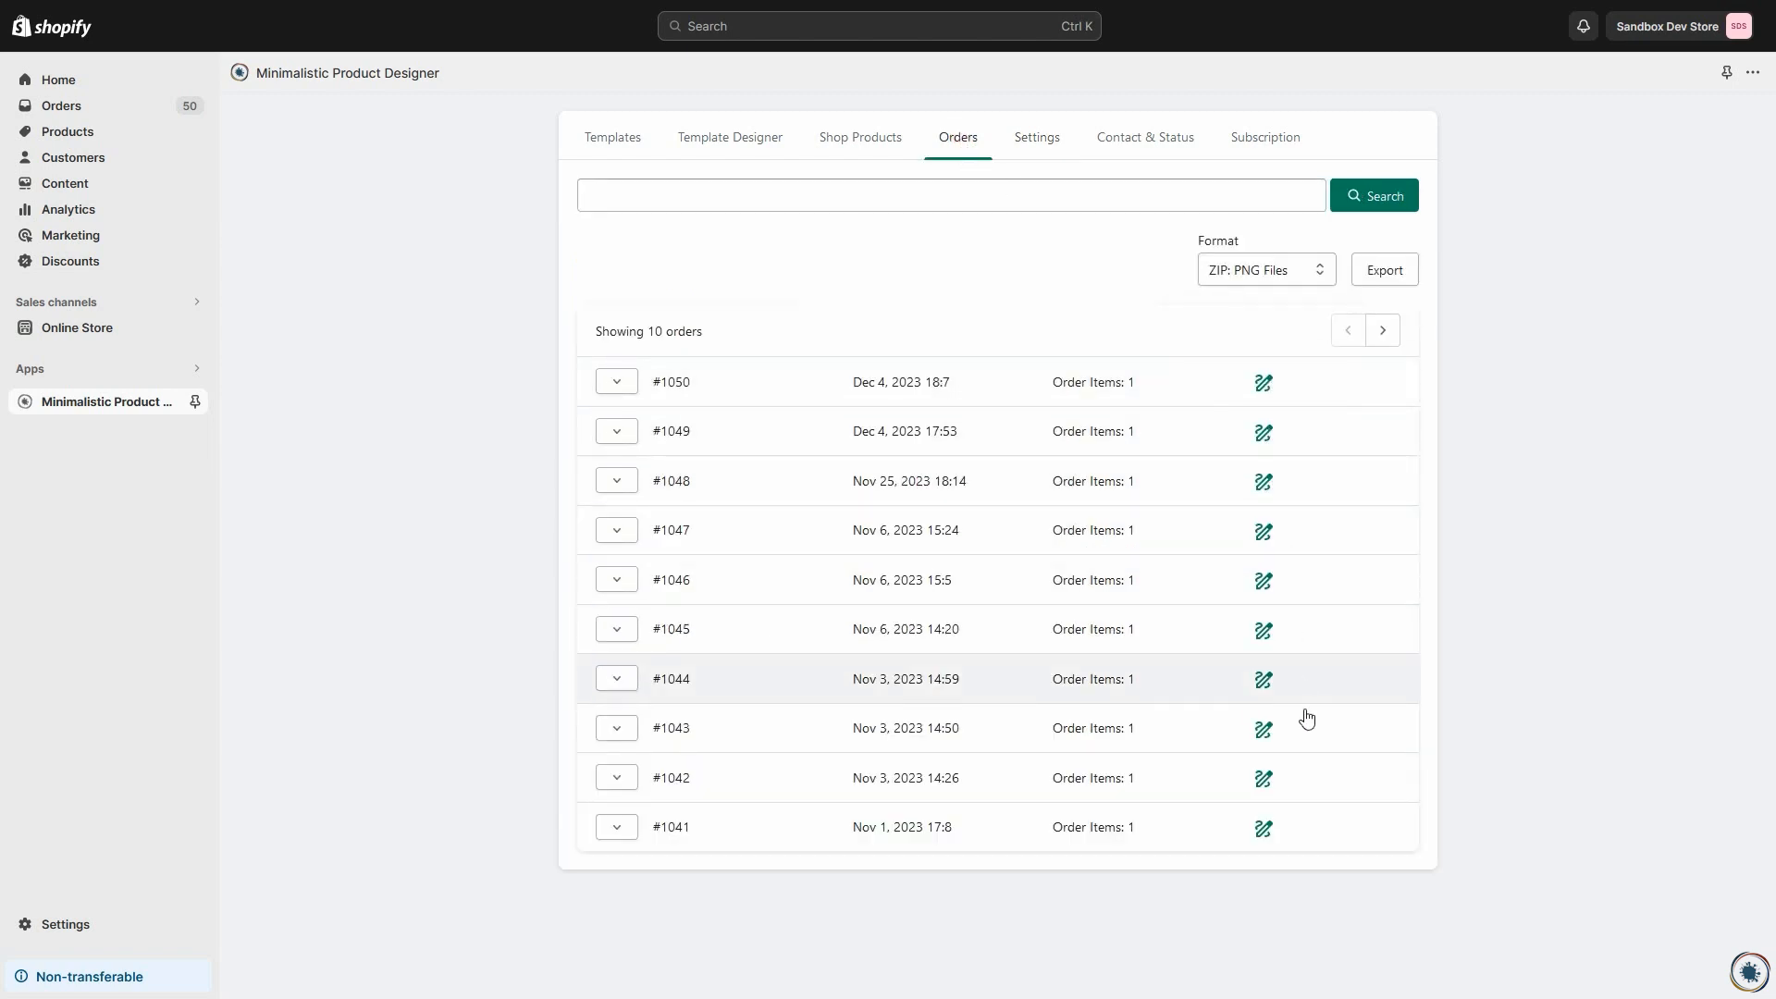
pyautogui.moveTo(1263, 393)
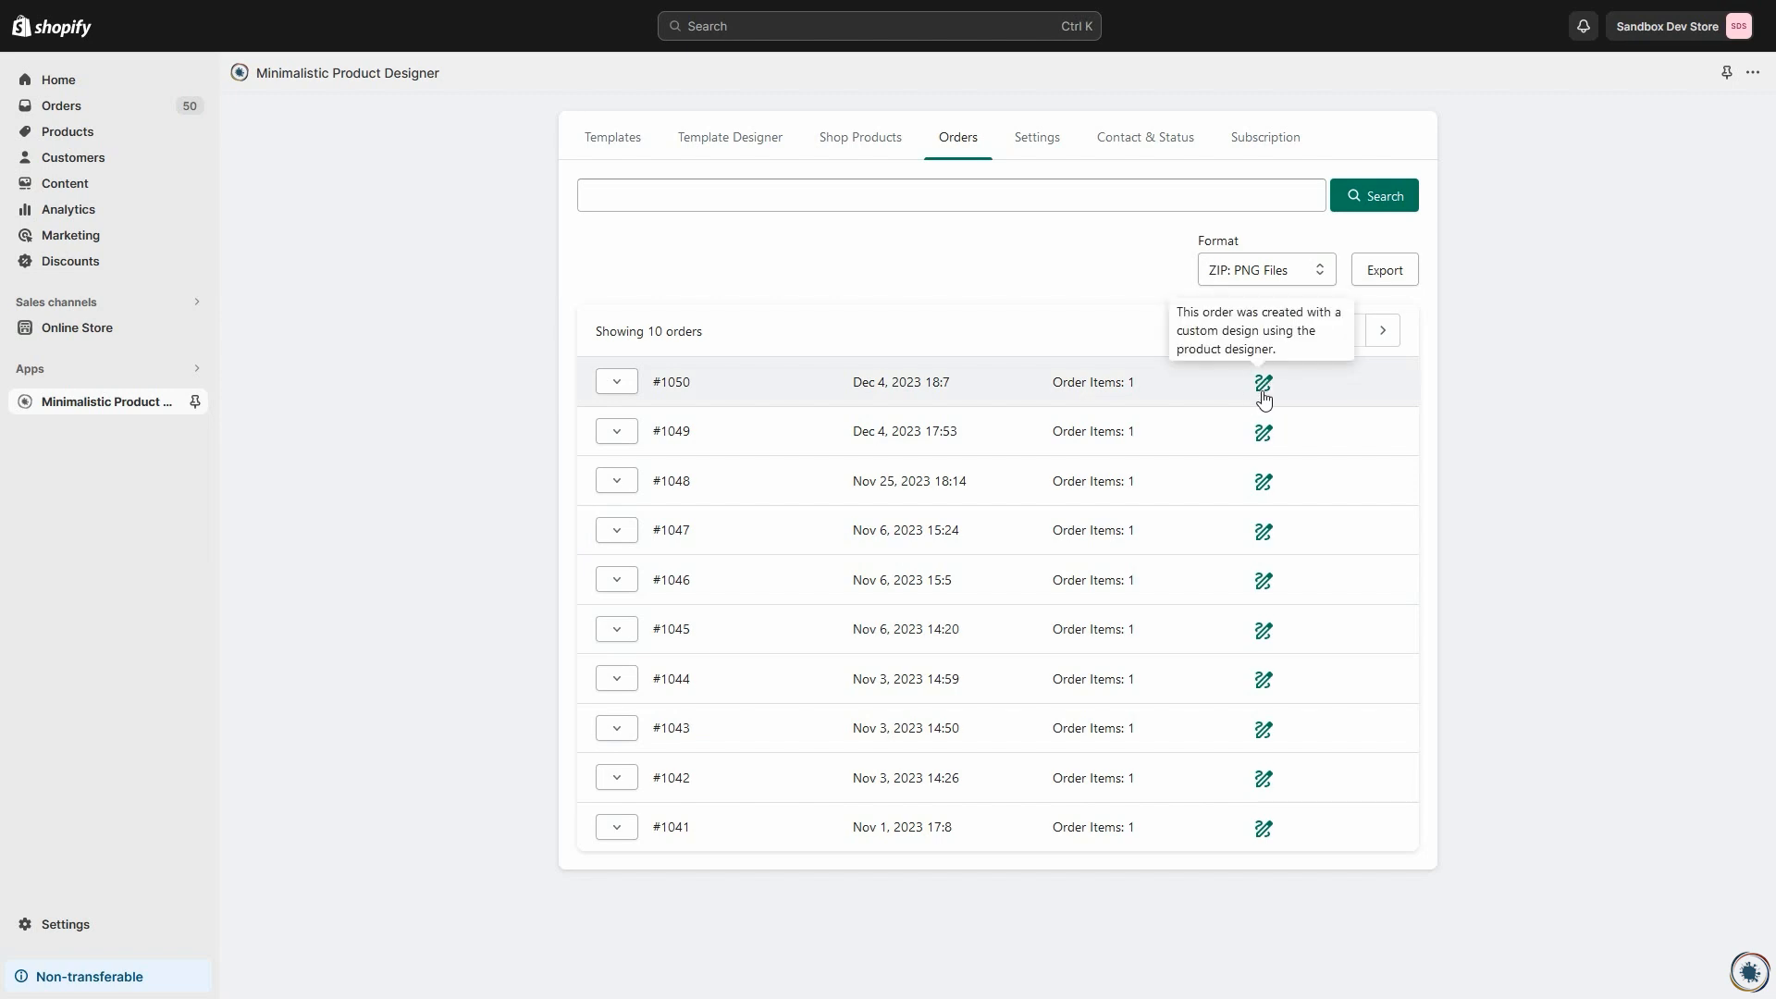
pyautogui.click(626, 388)
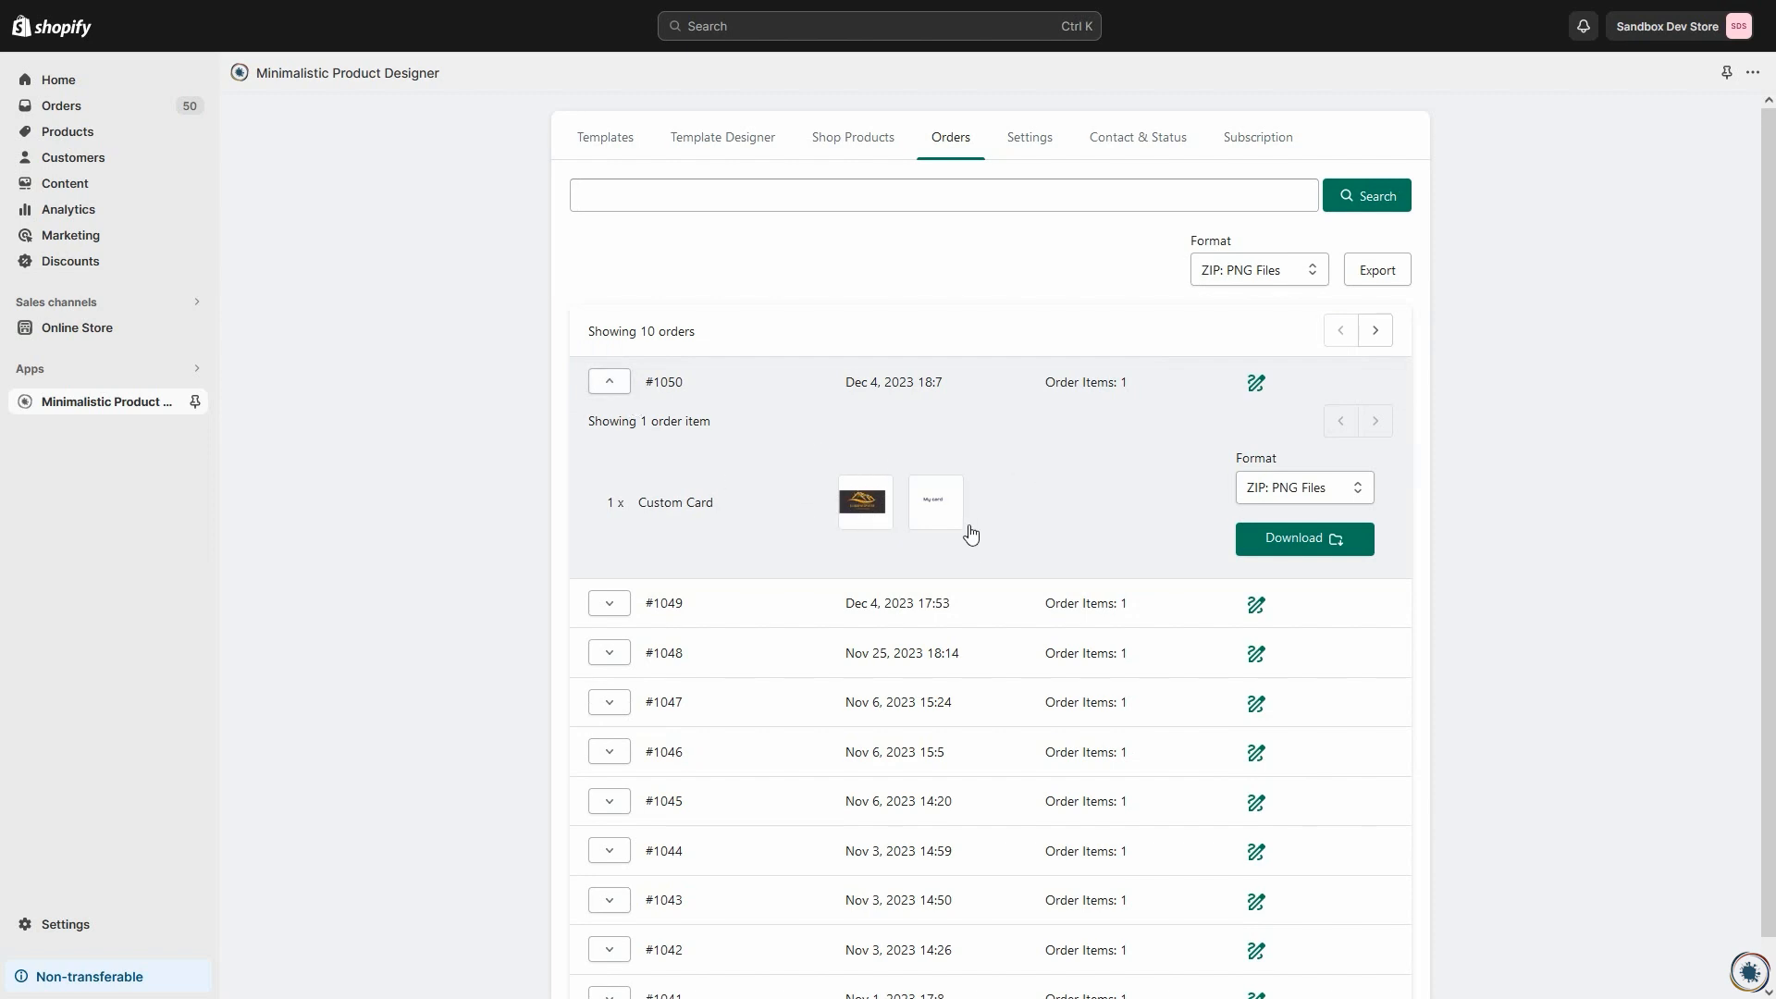
pyautogui.click(1273, 500)
pyautogui.click(1271, 546)
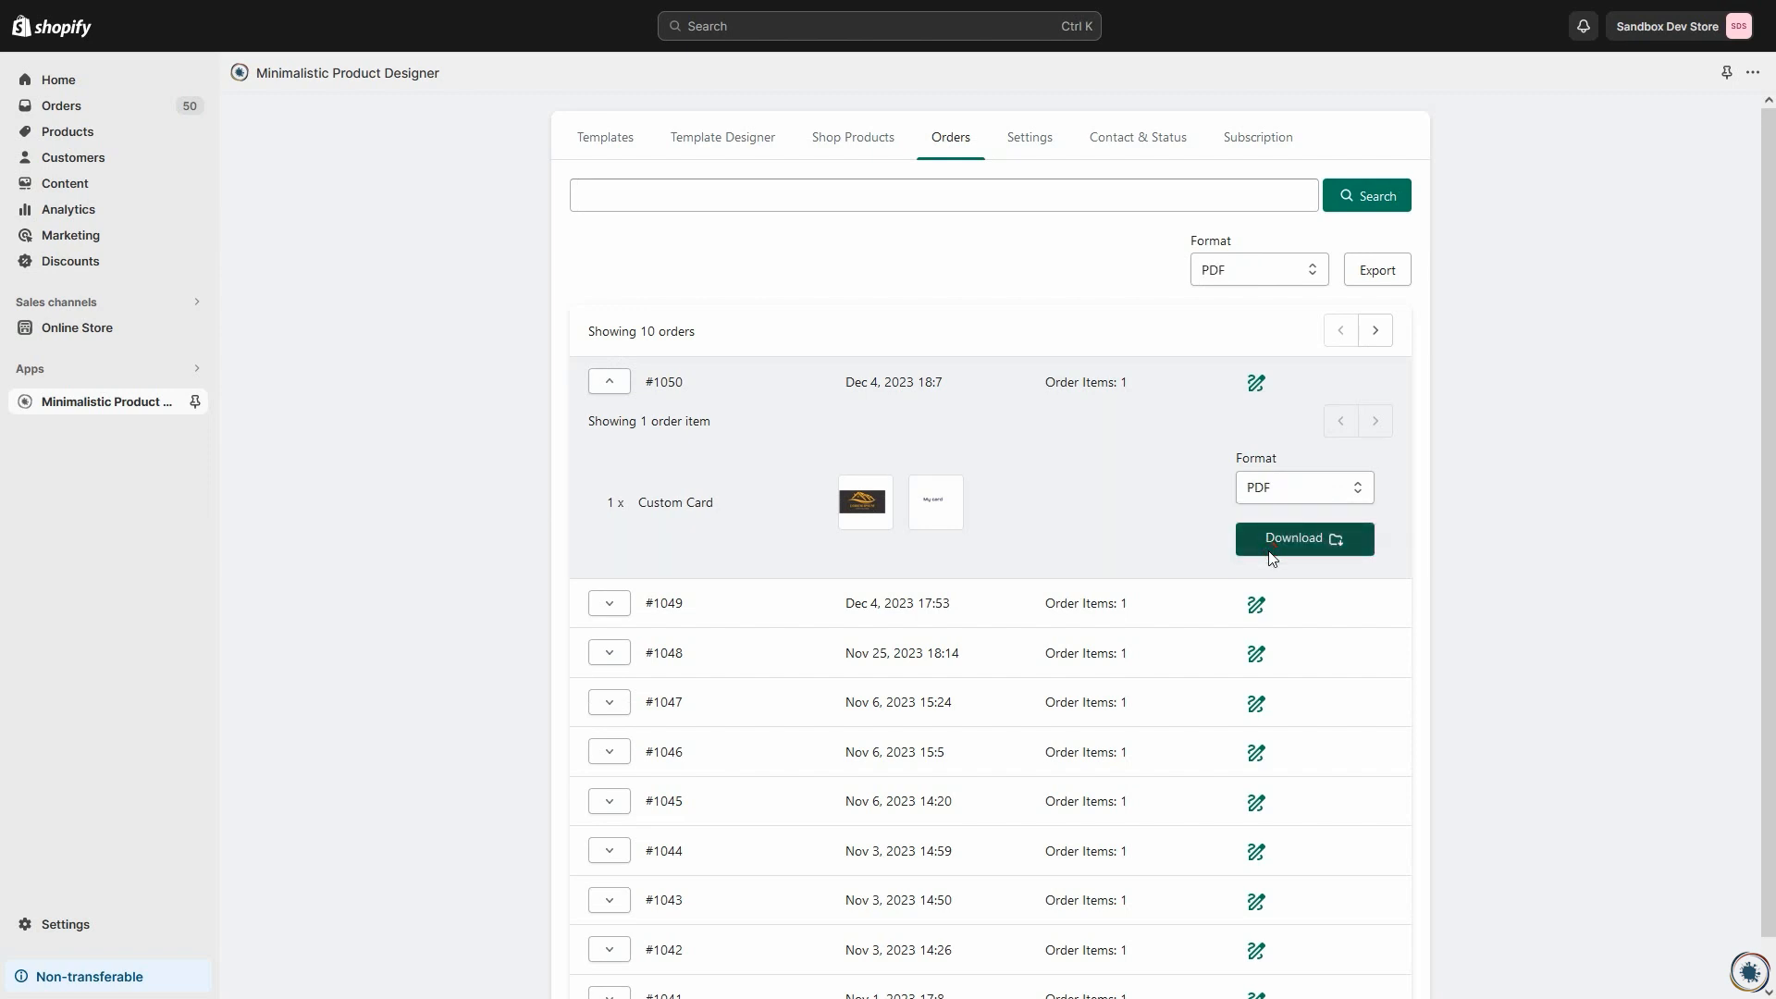
pyautogui.click(1271, 551)
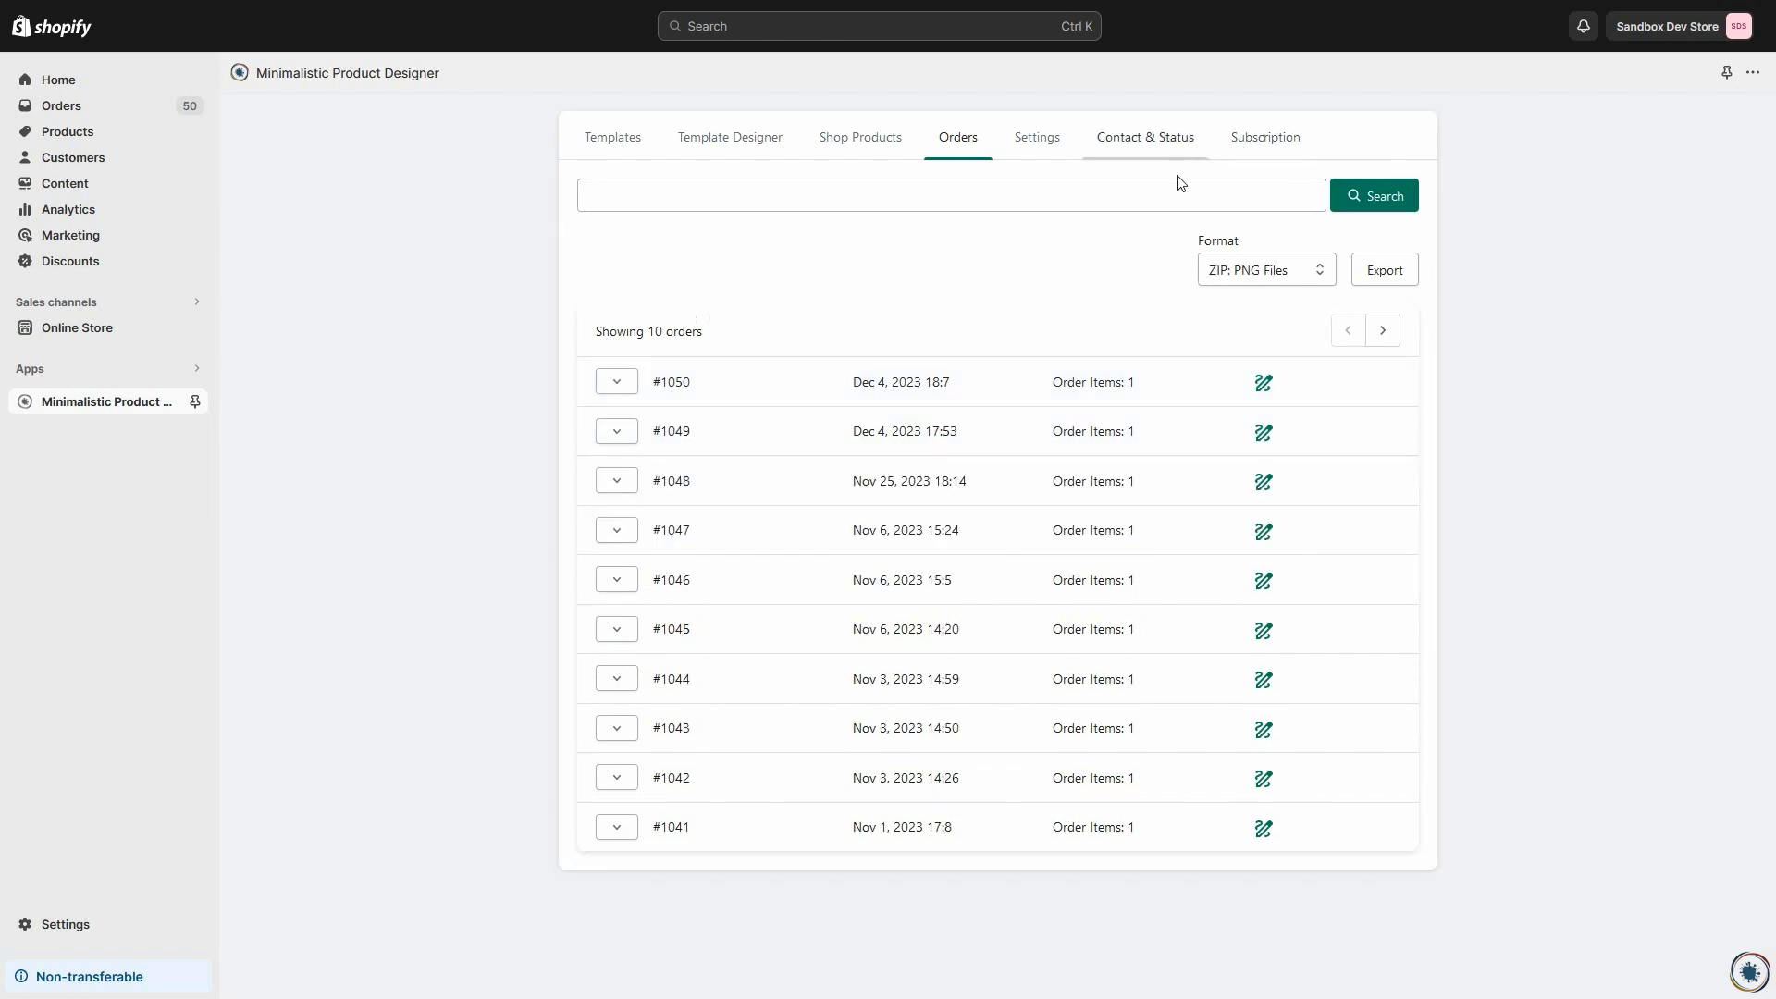
# Step: Review the application status and contact form, and the monthly and annual subscription plans
pyautogui.click(1132, 148)
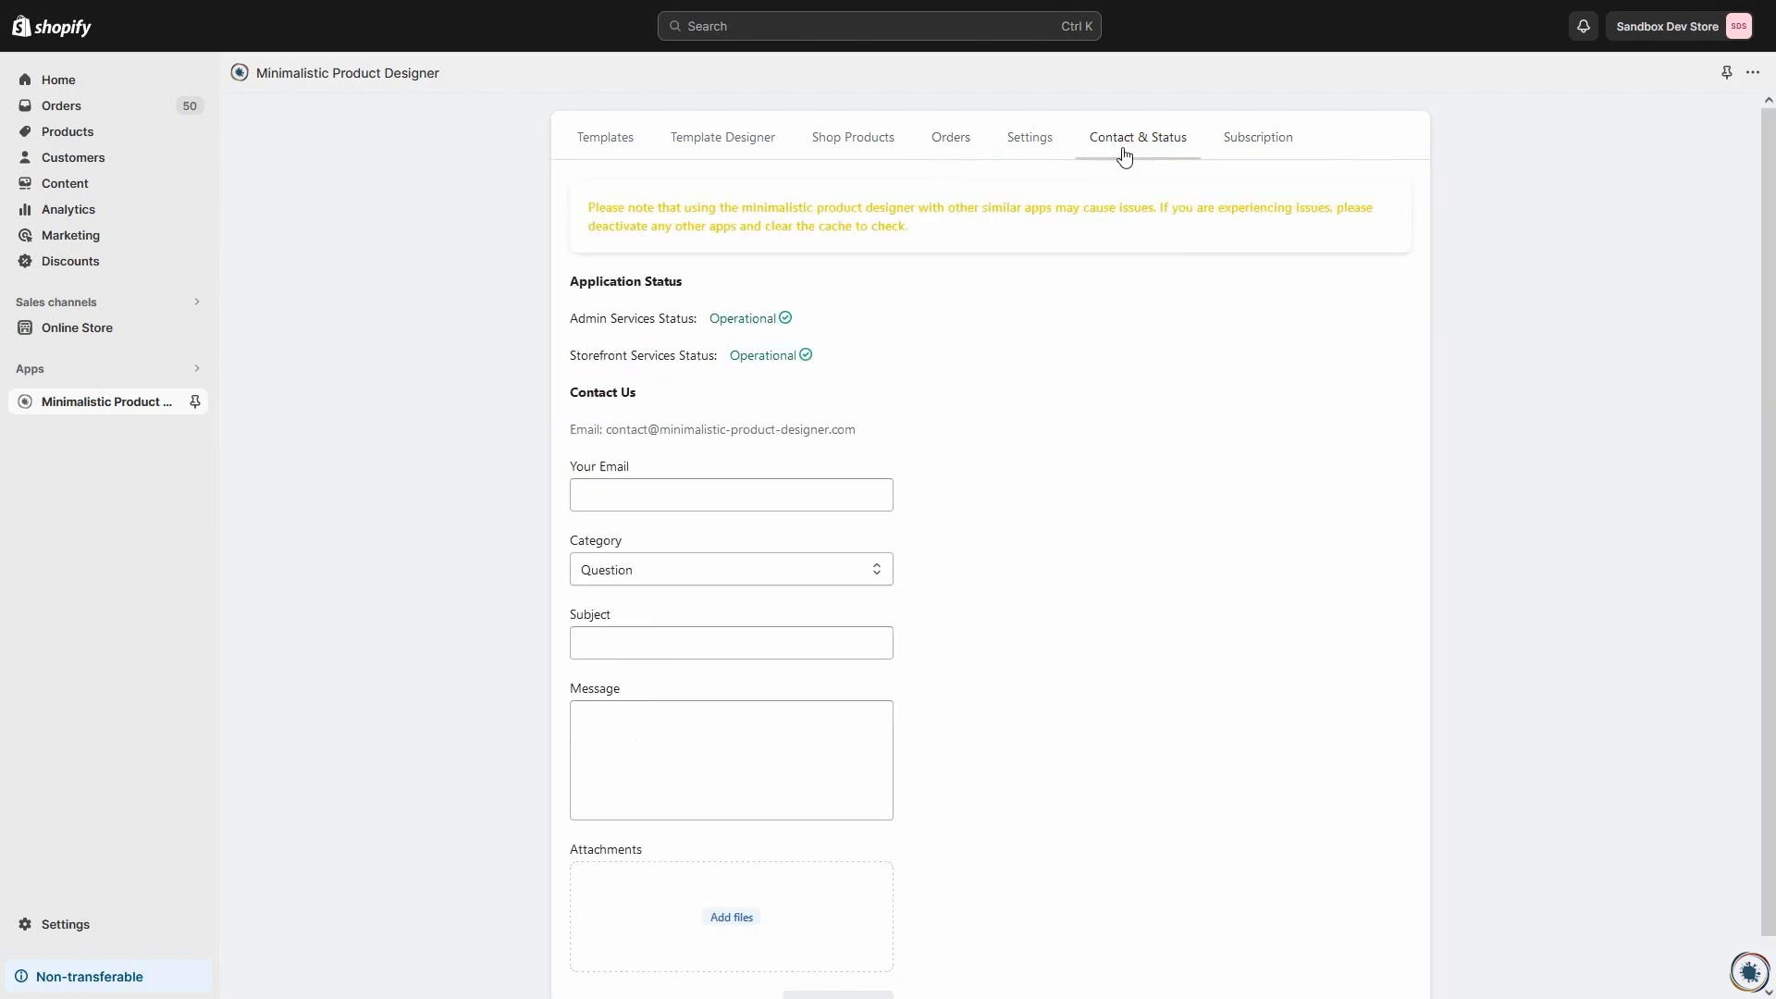
pyautogui.click(1254, 142)
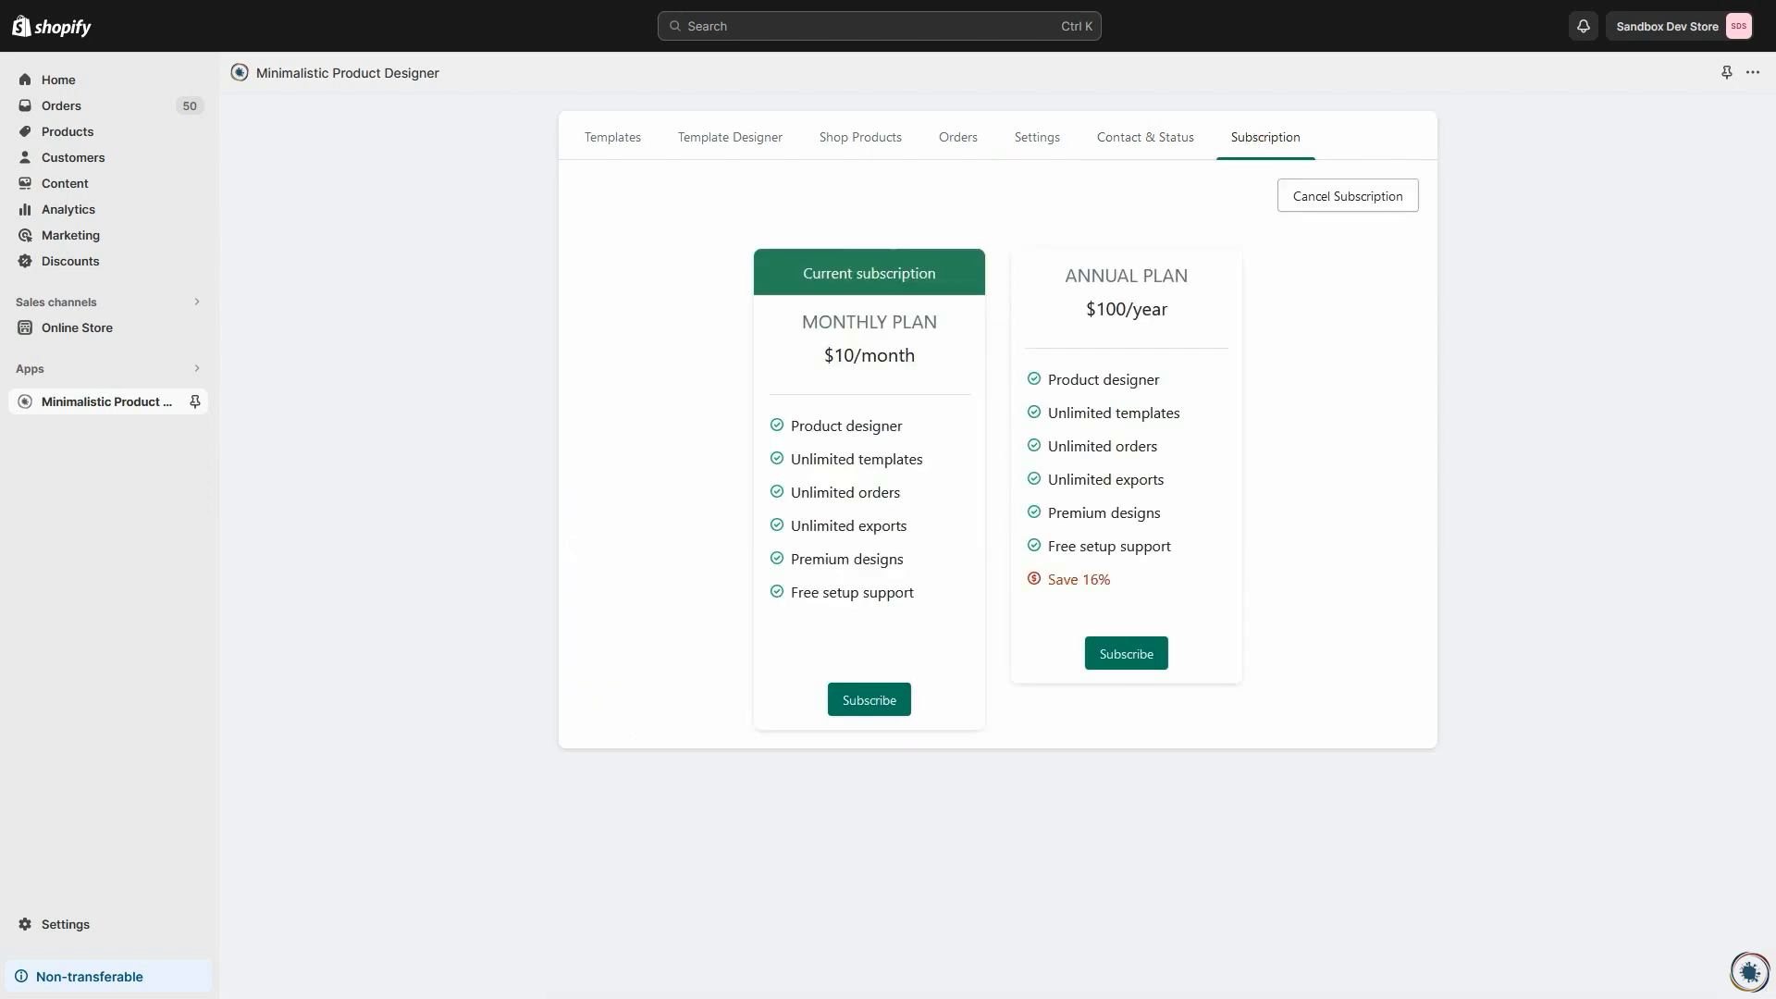